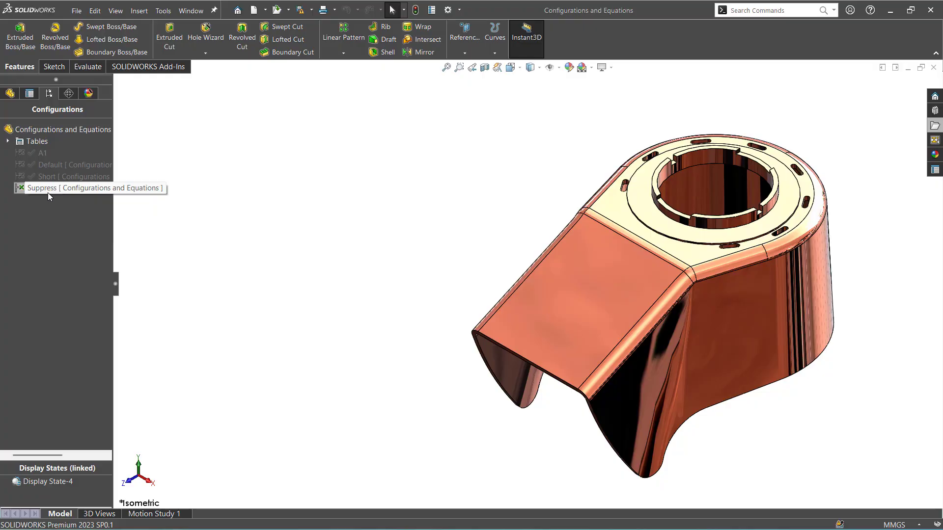
Compare the part's Short and Suppress configurations by activating them alternately, finishing with the Default configuration
double_click(29, 177)
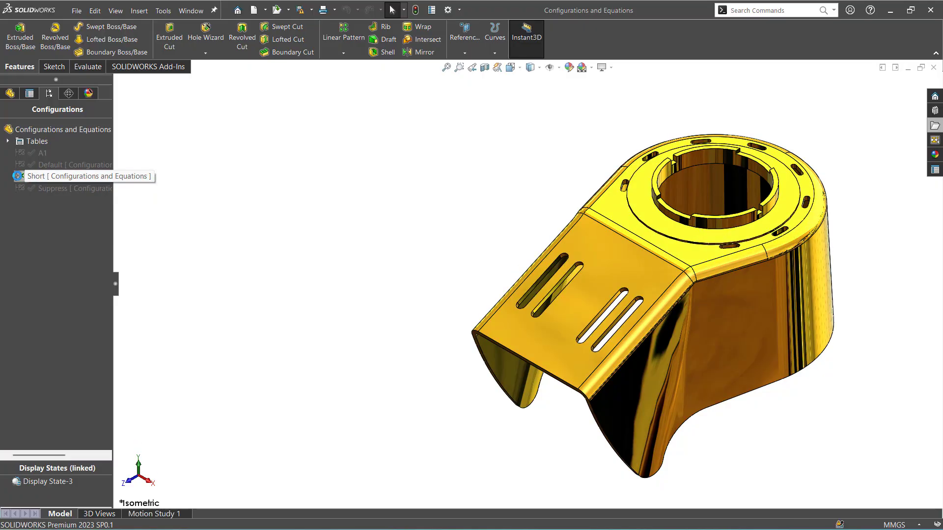
double_click(22, 187)
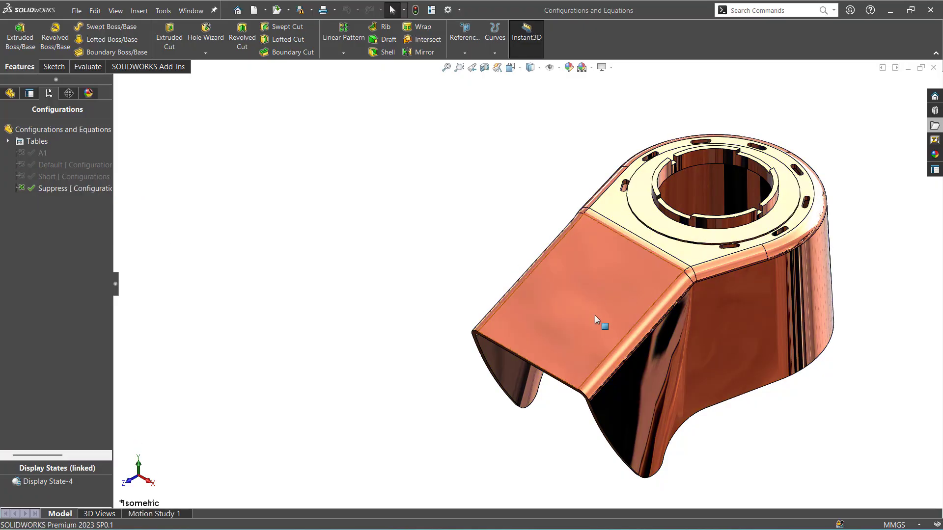
double_click(54, 177)
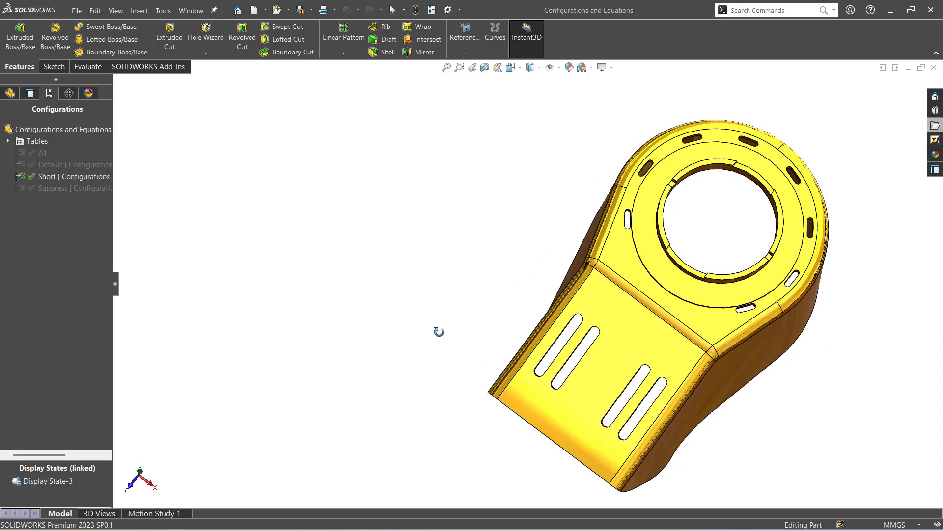
double_click(21, 188)
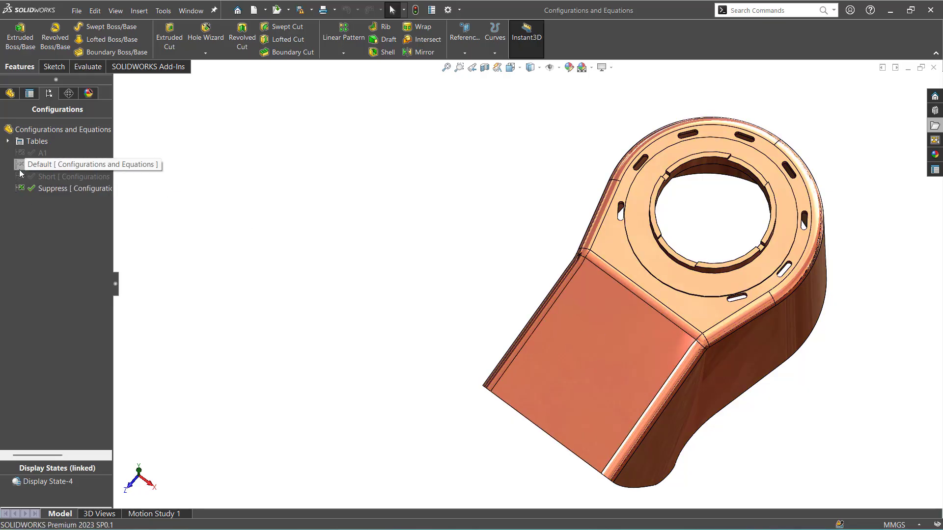
double_click(20, 167)
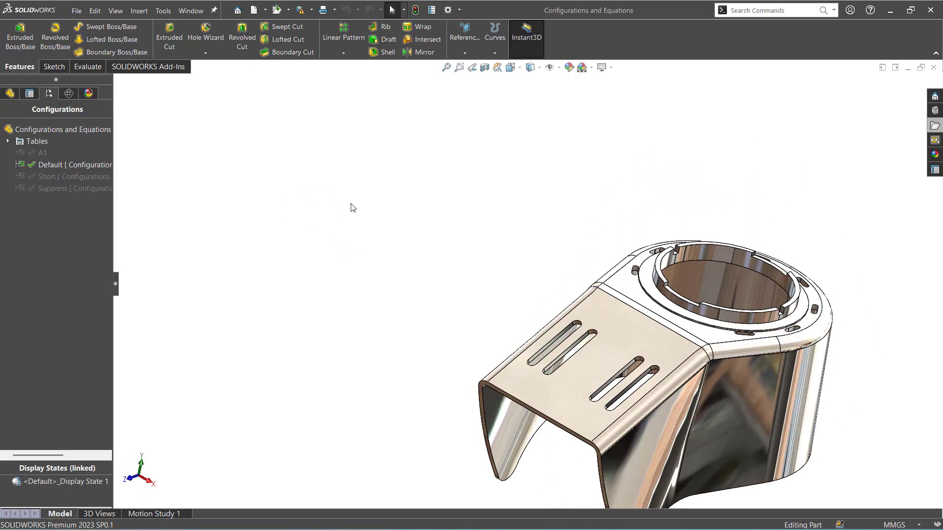
scroll(549, 242, "down", 3)
scroll(548, 241, "up", 3)
middle_click_drag(715, 344, 692, 344)
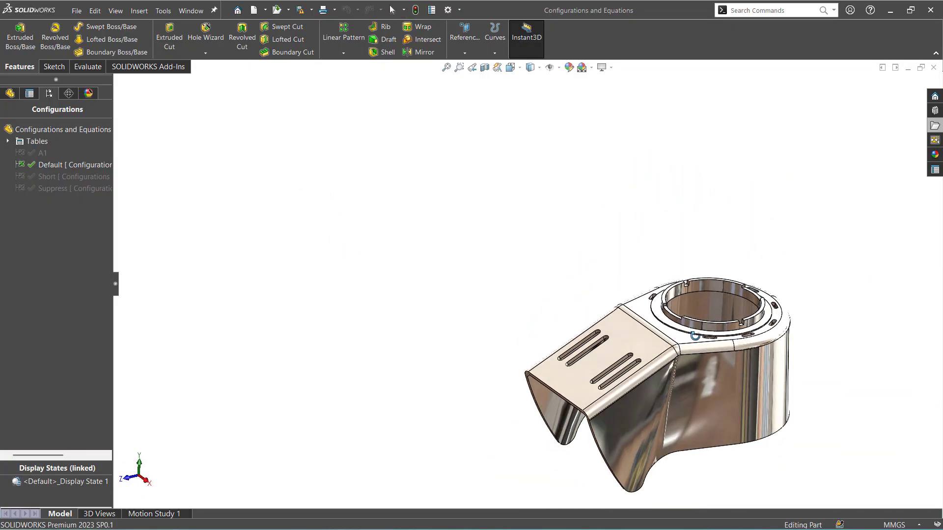
Alternate between the Short and Default configurations to compare the raised ring around the circular opening, ending on Default
double_click(19, 176)
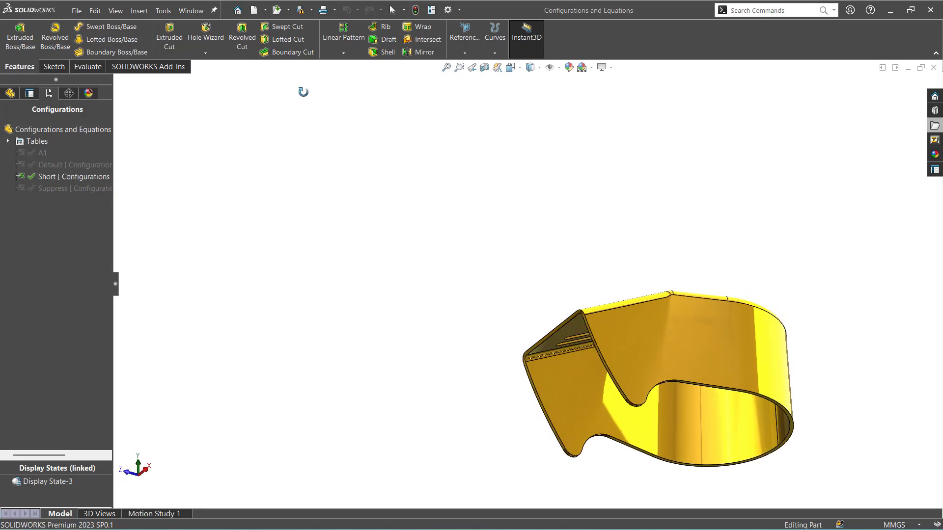
double_click(18, 166)
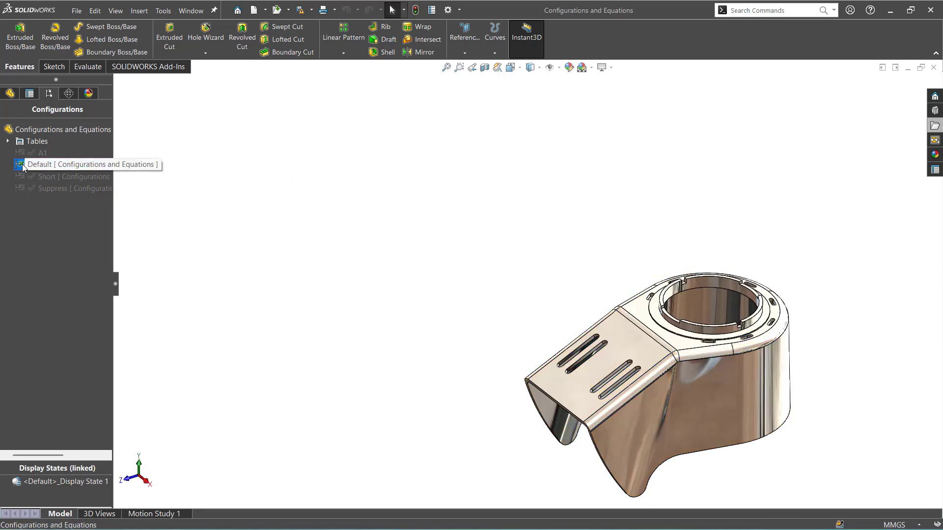
double_click(21, 177)
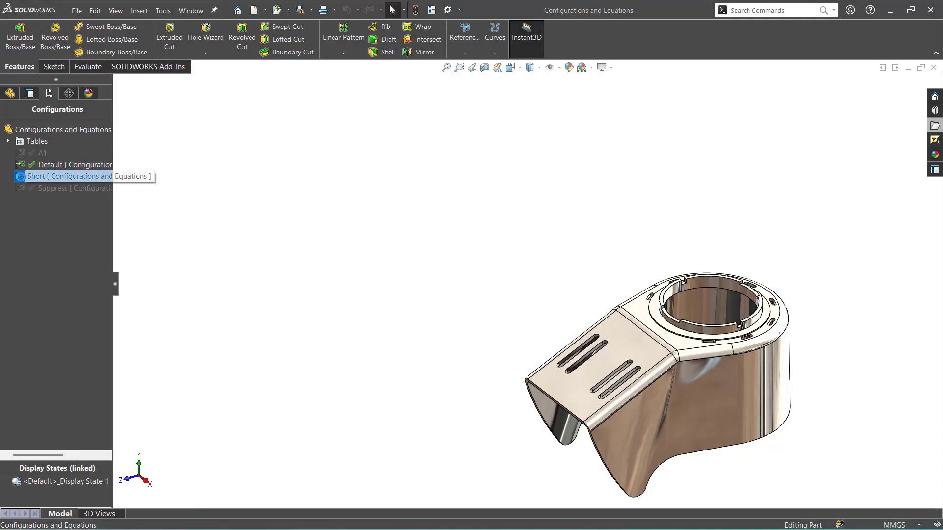
scroll(692, 302, "down", 4)
middle_click_drag(680, 293, 632, 337)
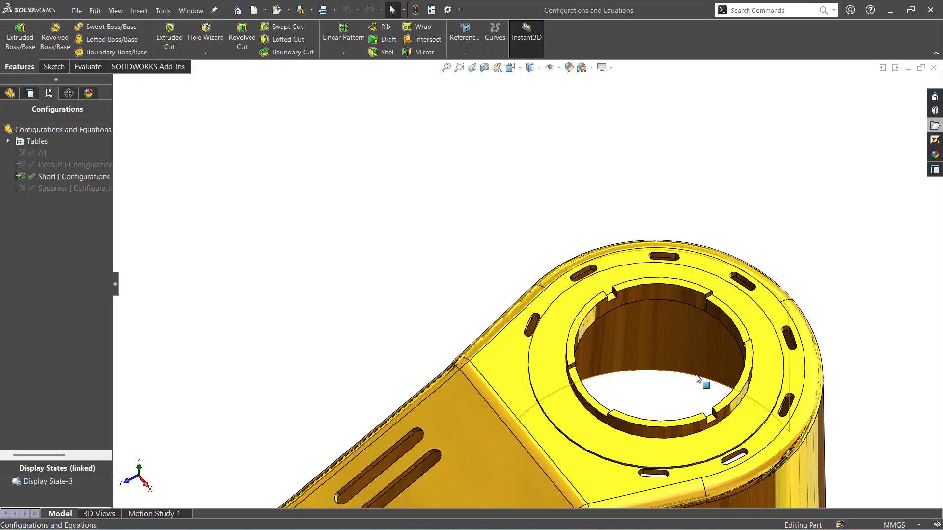
double_click(20, 167)
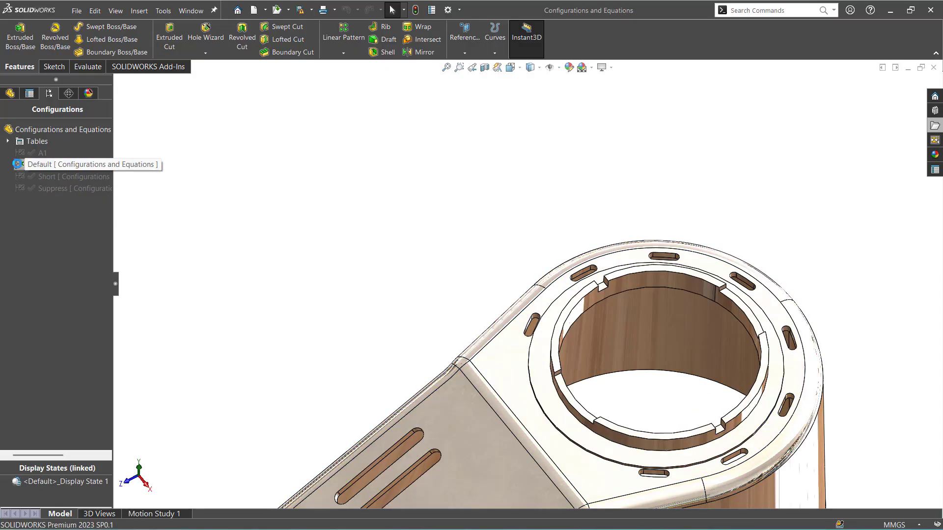
double_click(21, 177)
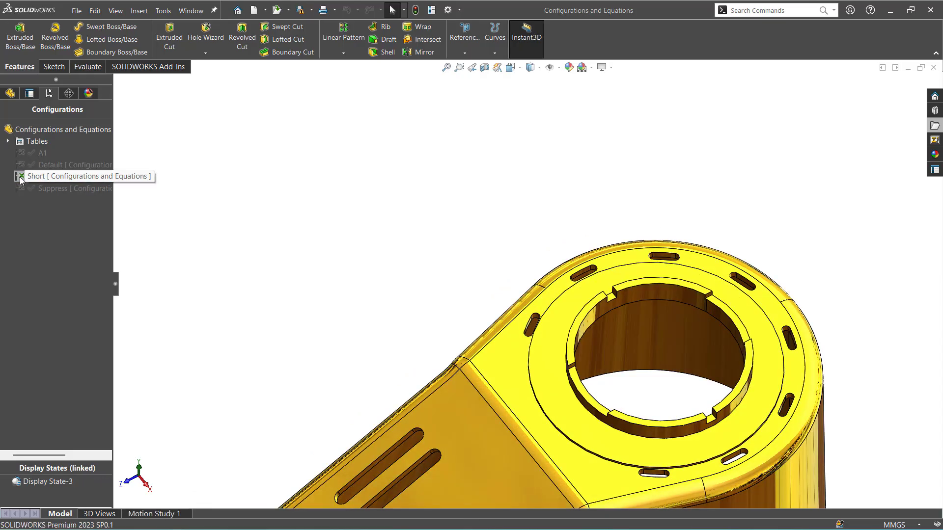
double_click(19, 165)
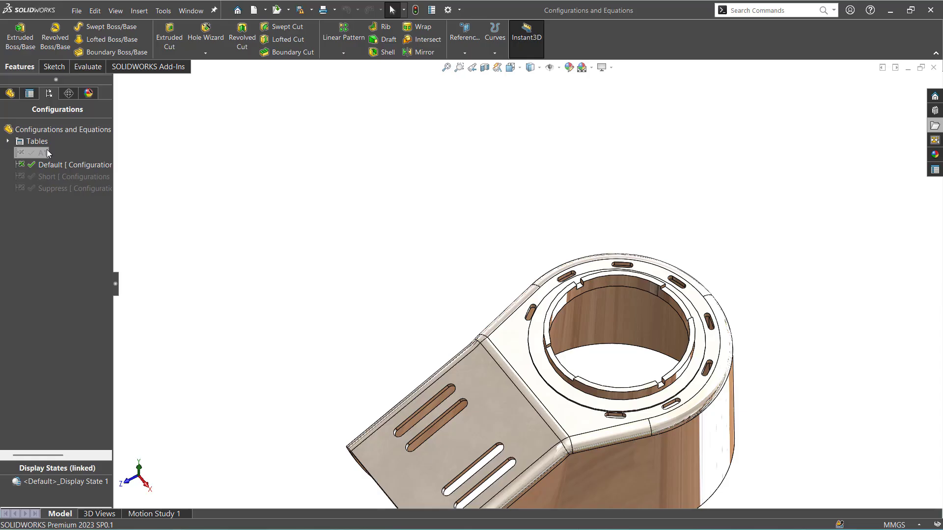
Delete the Short and Suppress configurations together
left_click(58, 178)
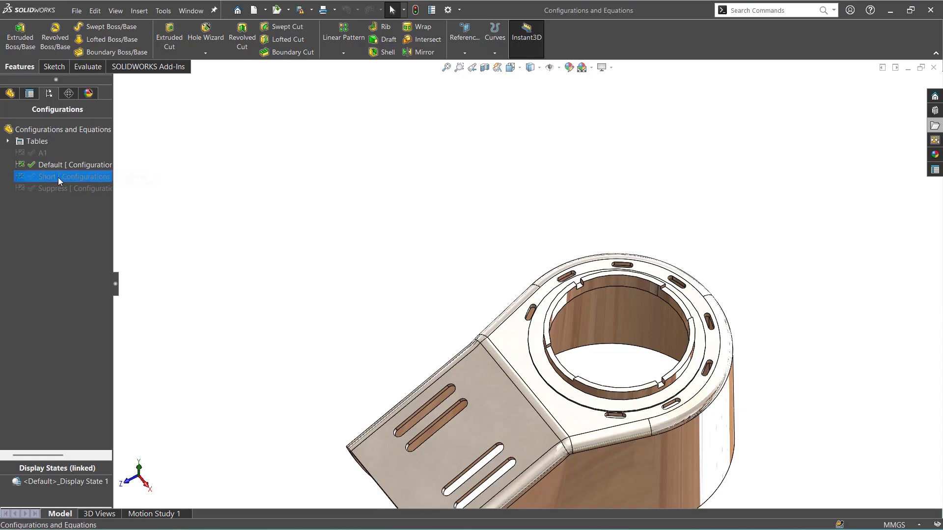
left_click(55, 190, "shift")
right_click(54, 190)
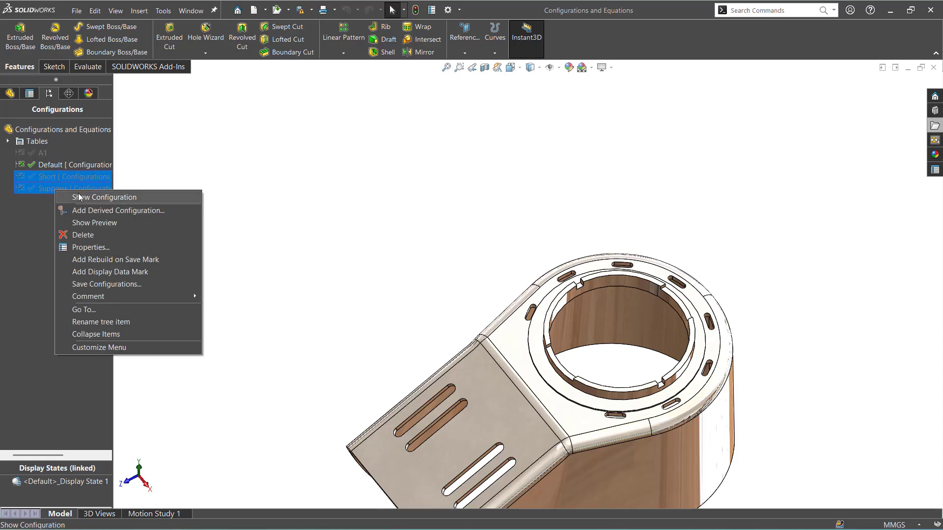
left_click(79, 235)
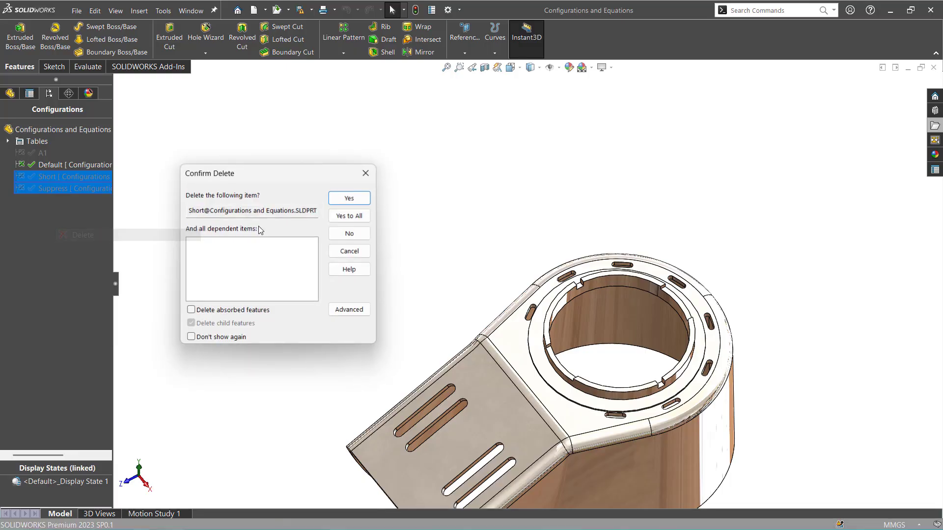
left_click(361, 216)
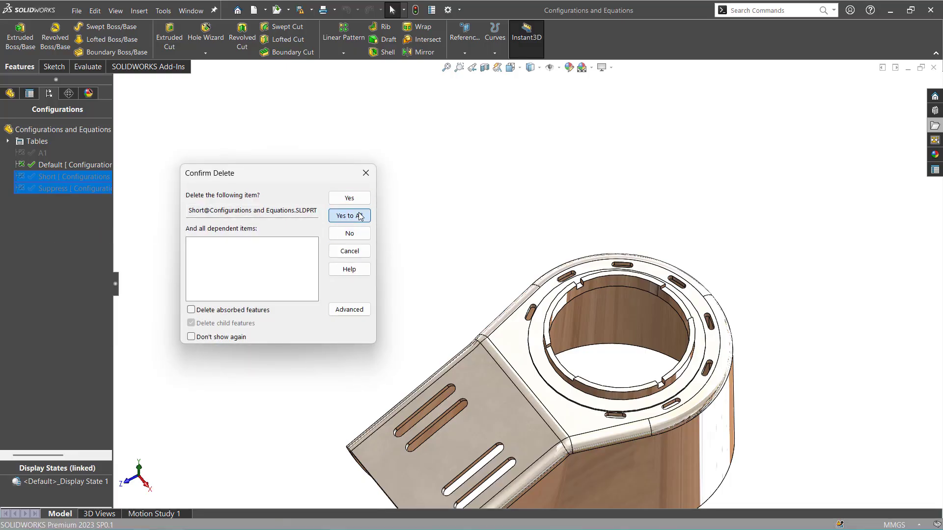
Delete the A1 configuration from the part
right_click(38, 156)
left_click(68, 187)
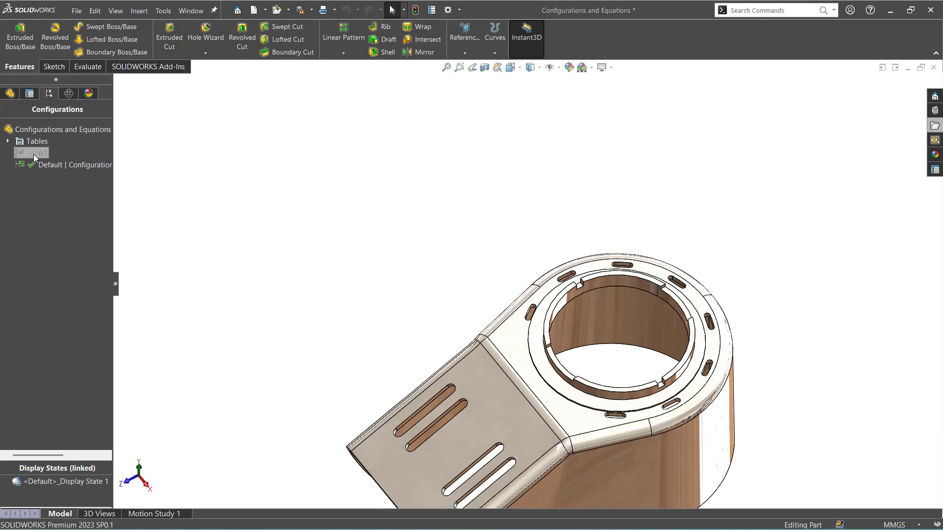
right_click(33, 155)
left_click(74, 200)
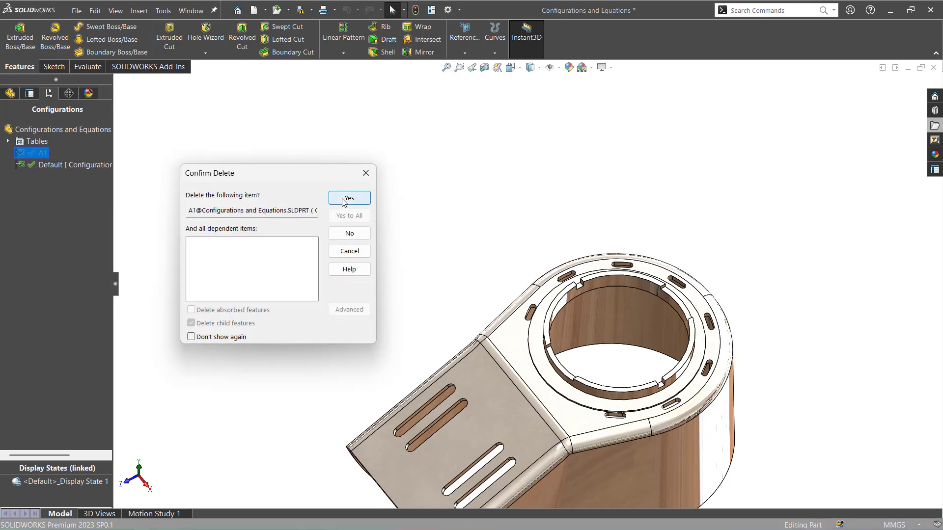
left_click(344, 202)
Delete the design table from the part's configuration tables
left_click(15, 141)
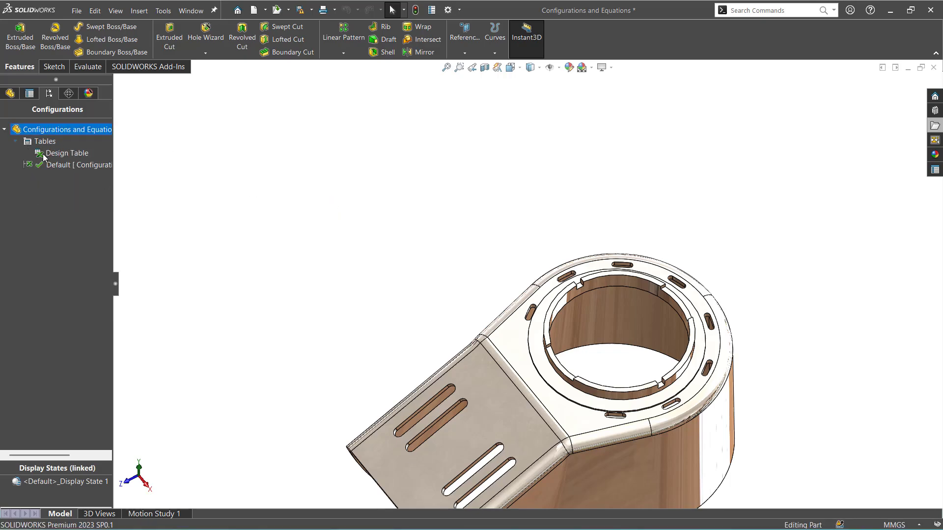
left_click(55, 154)
right_click(56, 154)
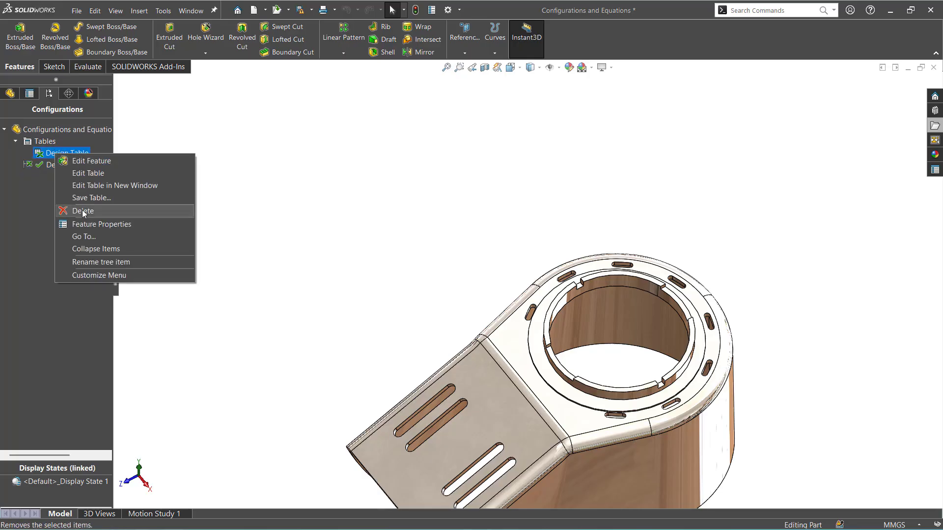
left_click(74, 209)
left_click(465, 267)
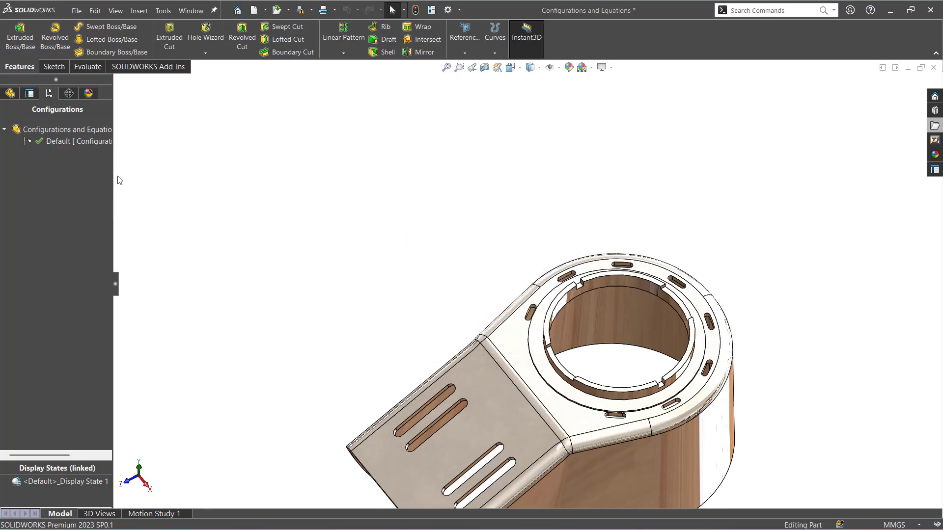
scroll(515, 234, "up", 3)
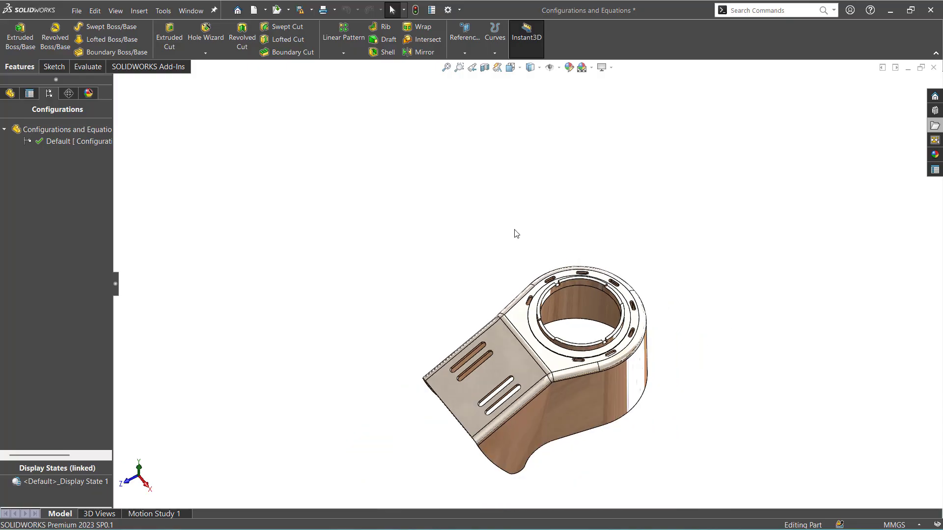
middle_click_drag(560, 240, 565, 202)
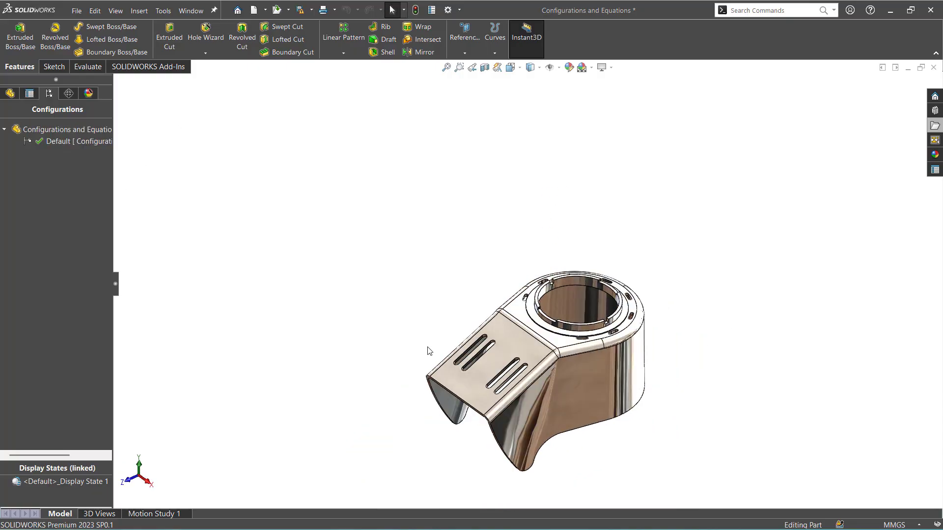
scroll(579, 441, "down", 2)
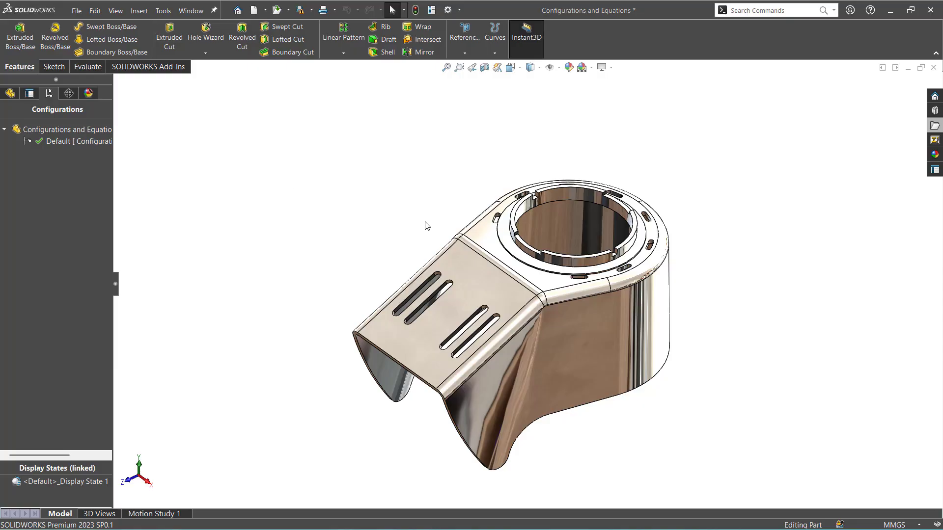
mouse_move(426, 225)
middle_mouse_down()
mouse_move(410, 208)
mouse_move(420, 226)
middle_mouse_up()
left_click(629, 337)
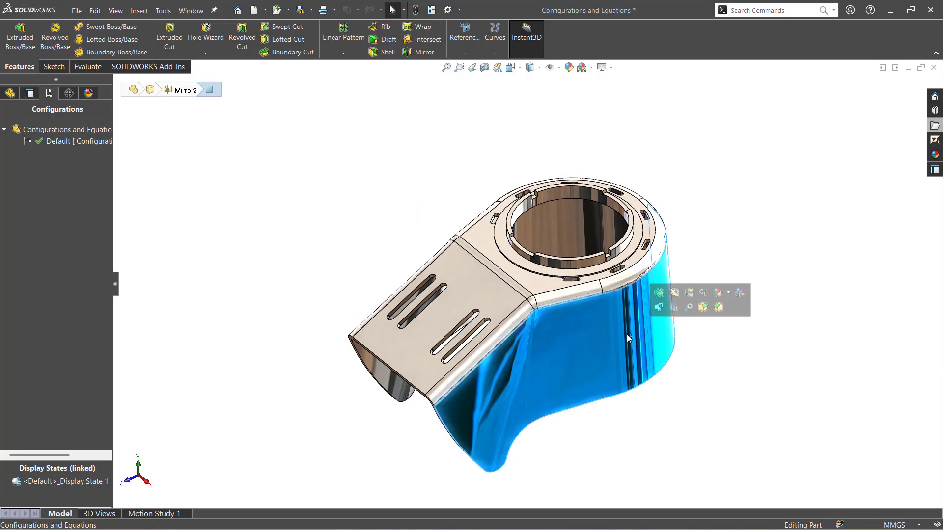
left_click(479, 290)
left_click(278, 140)
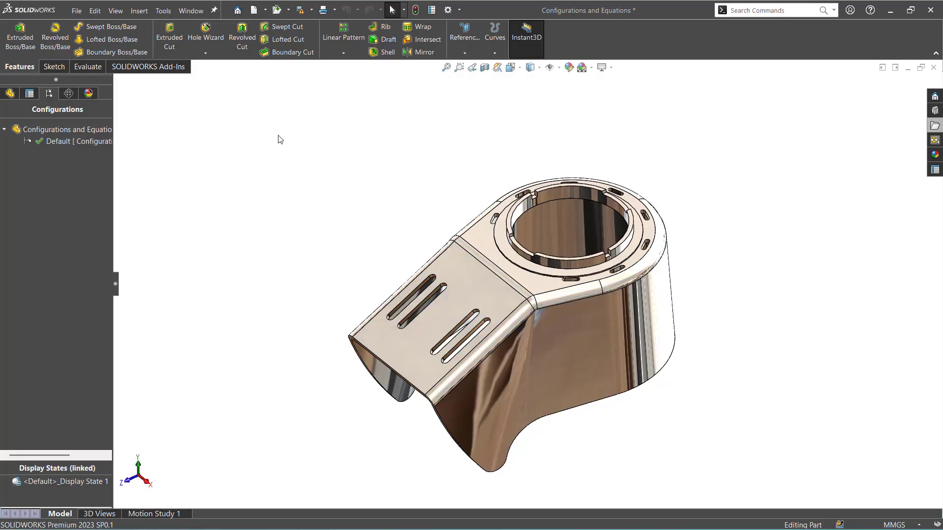
Show the feature dimensions through the part's Annotations and inspect them around the ring and slotted arm
left_click(11, 94)
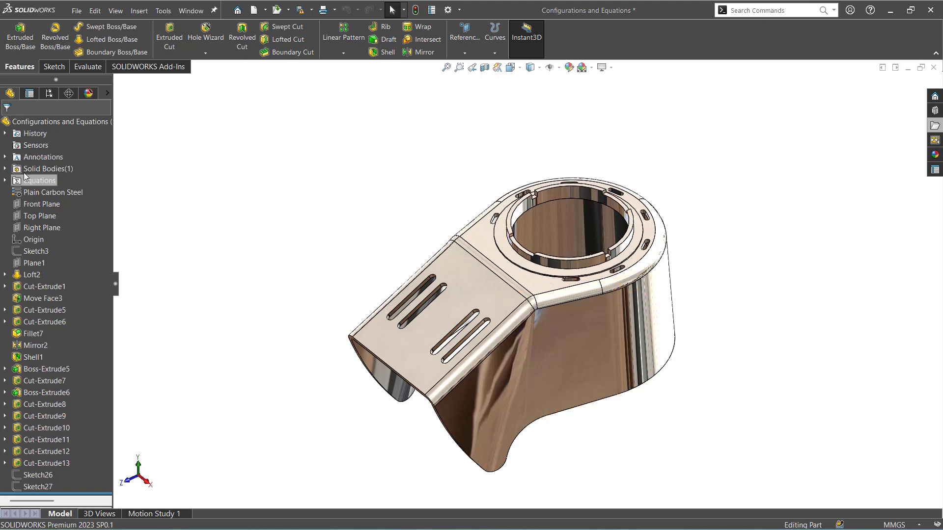
right_click(57, 123)
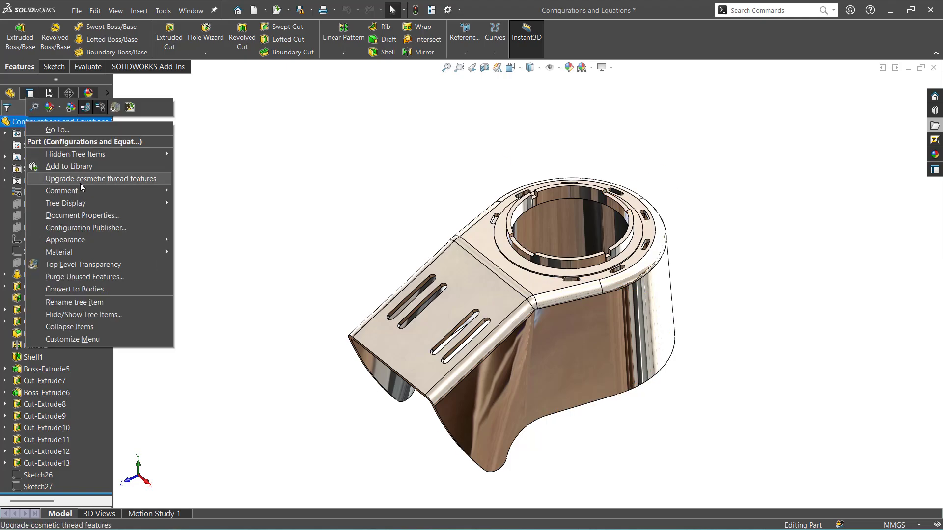
left_click(305, 172)
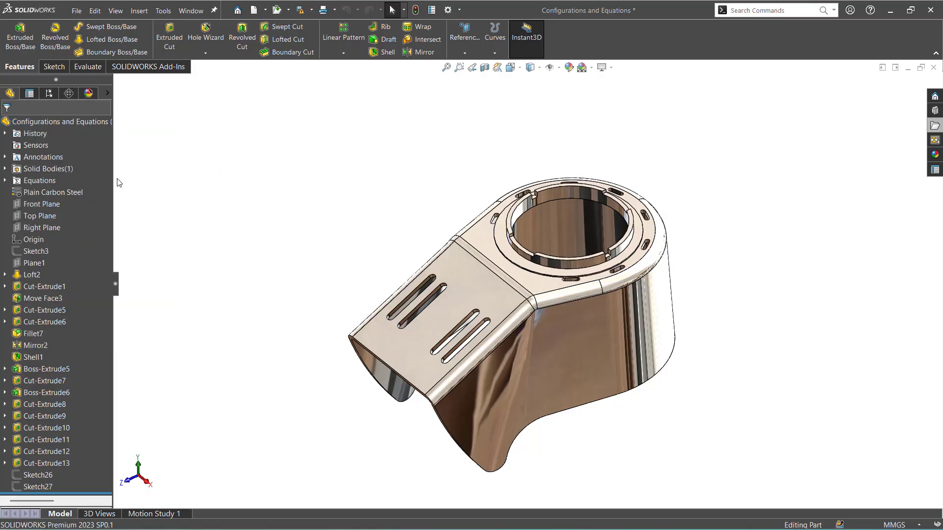
right_click(30, 158)
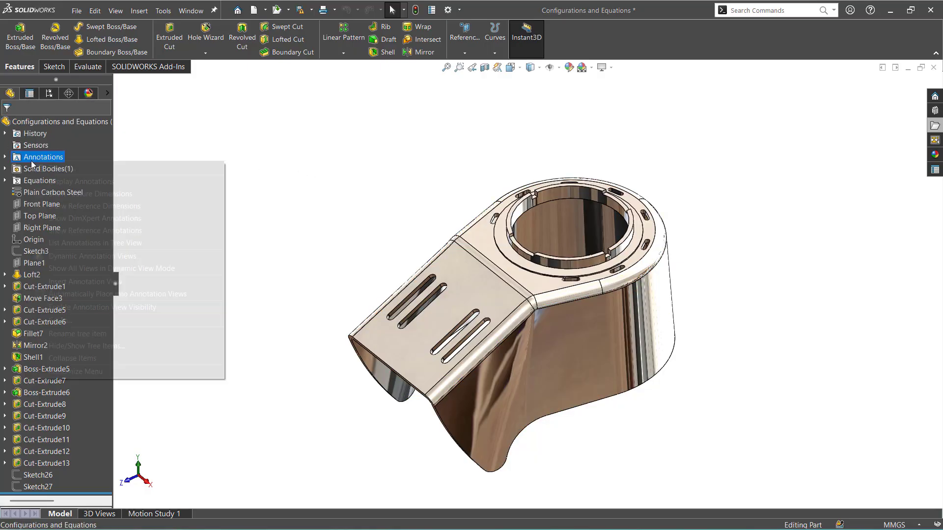
left_click(74, 182)
left_click(358, 203)
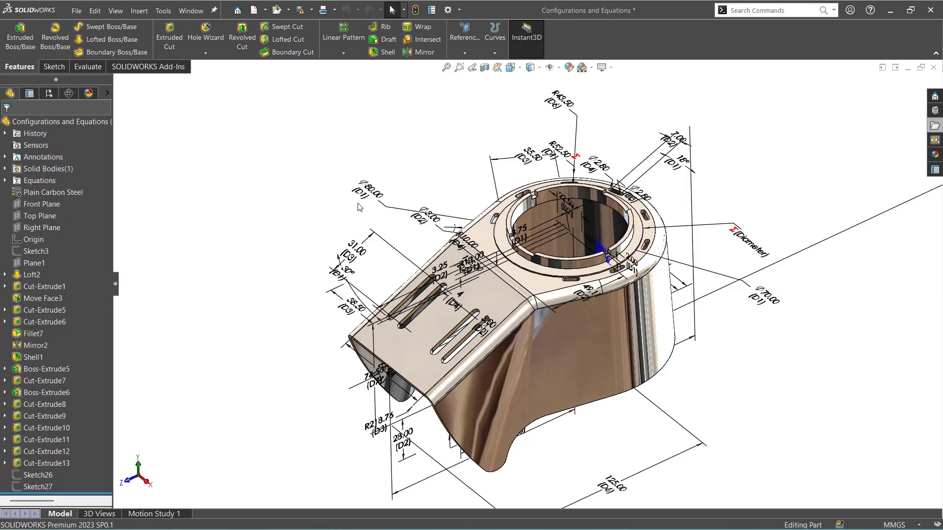
scroll(359, 202, "up", 2)
mouse_move(362, 200)
middle_mouse_down()
mouse_move(365, 171)
mouse_move(400, 199)
mouse_move(391, 255)
mouse_move(403, 208)
mouse_move(388, 205)
mouse_move(396, 204)
middle_mouse_up()
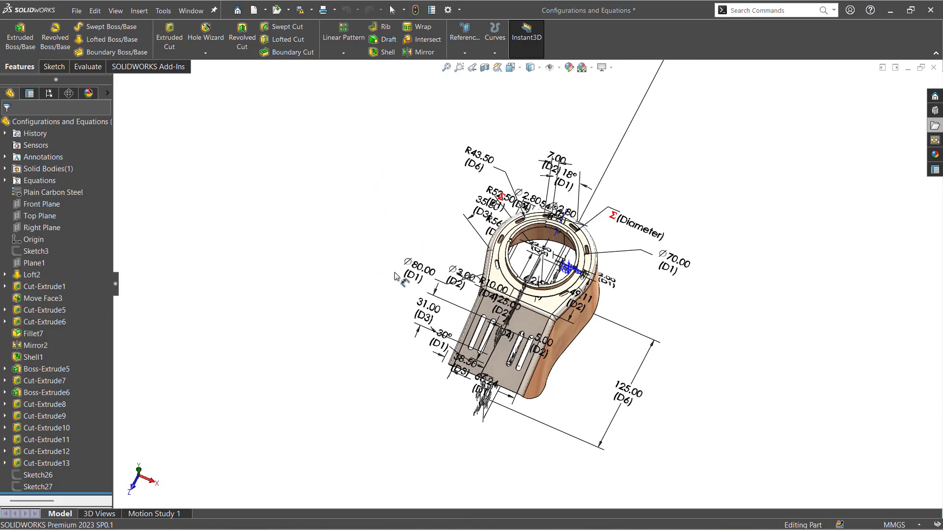
scroll(532, 259, "down", 5)
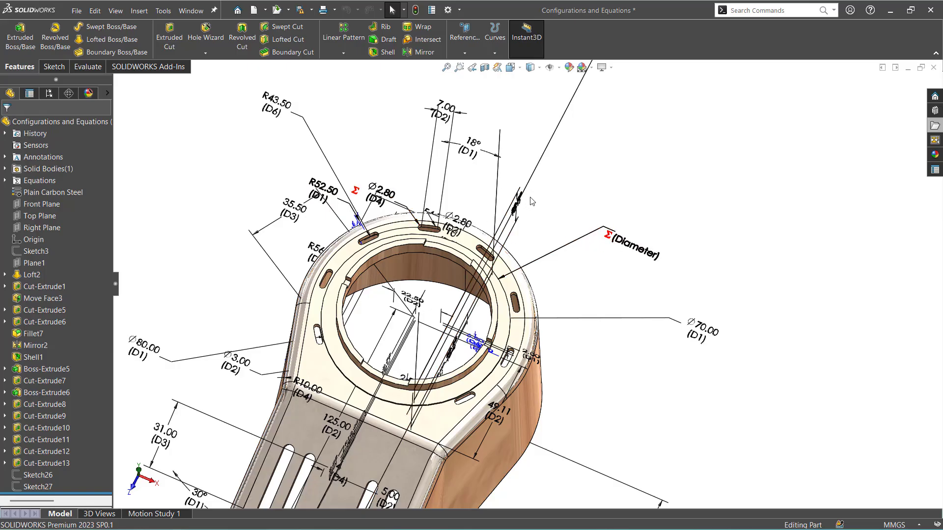
middle_click_drag(574, 209, 545, 106)
scroll(535, 275, "up", 5)
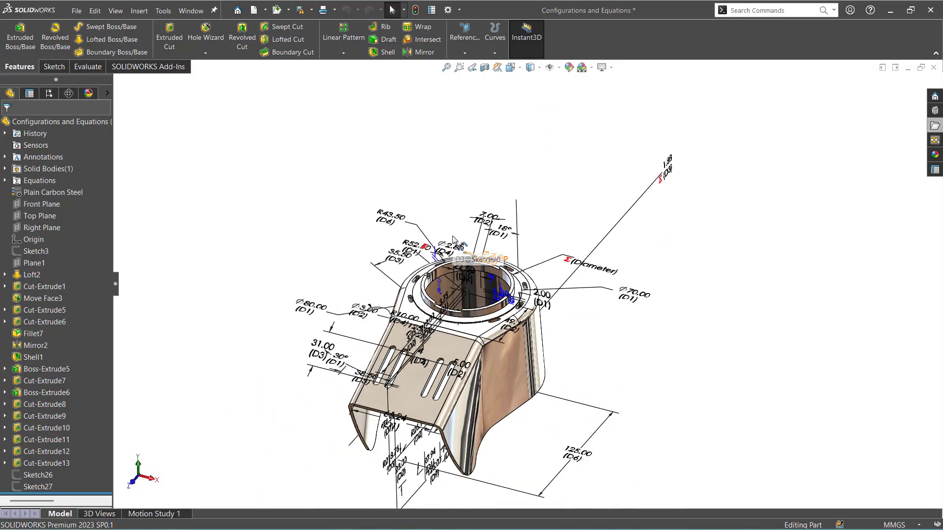
key("f")
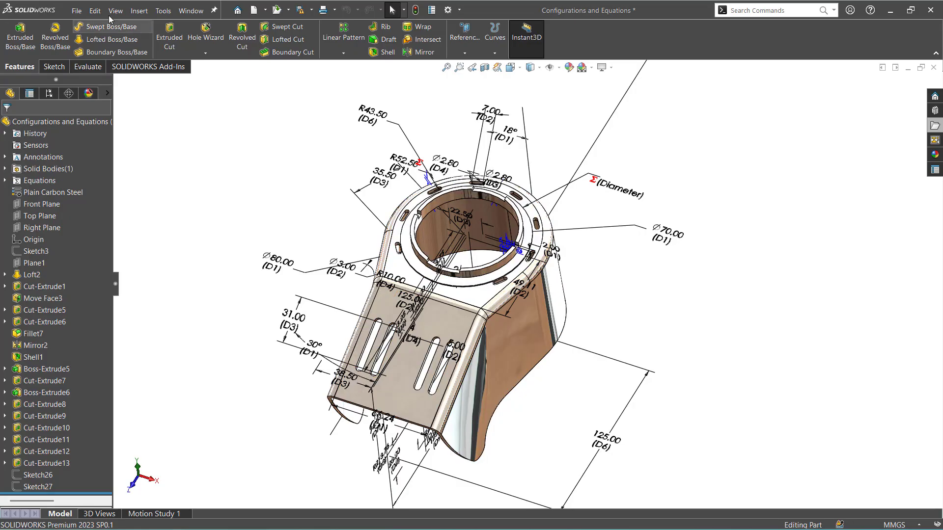
left_click(137, 12)
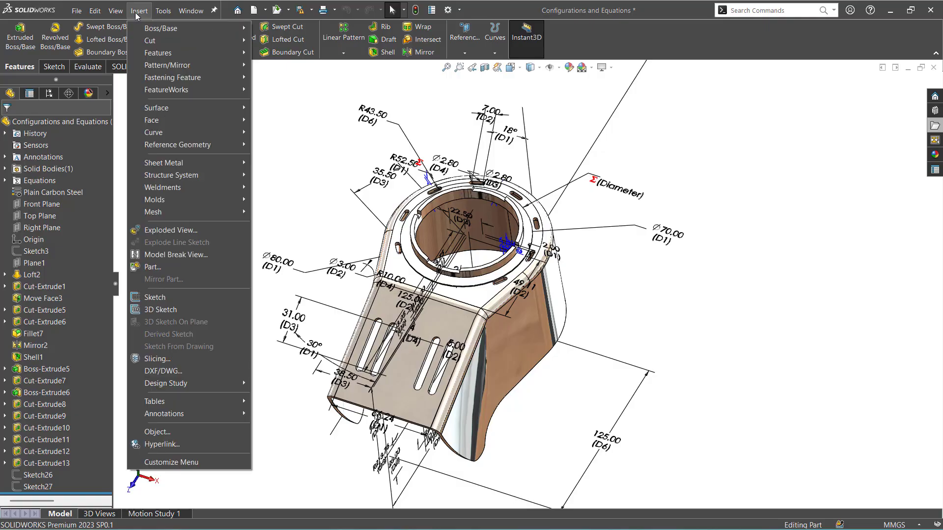
mouse_move(163, 11)
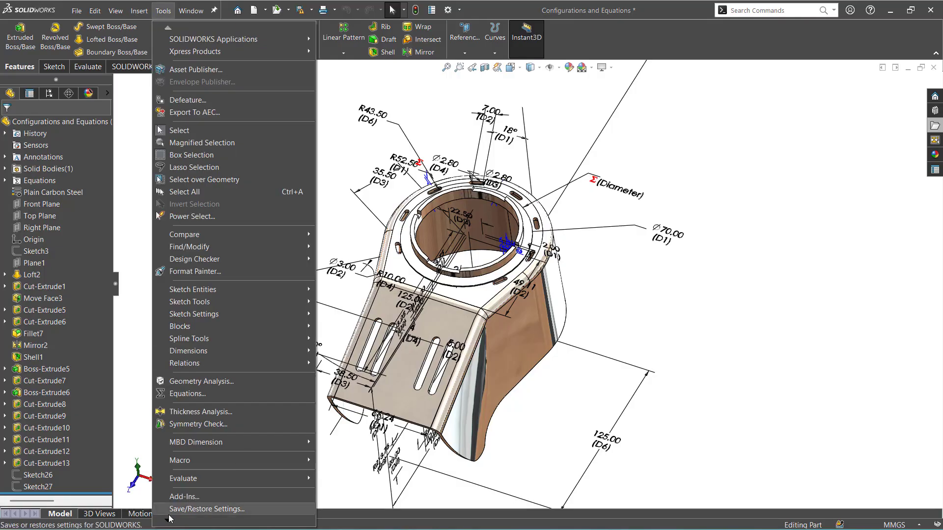
mouse_move(169, 521)
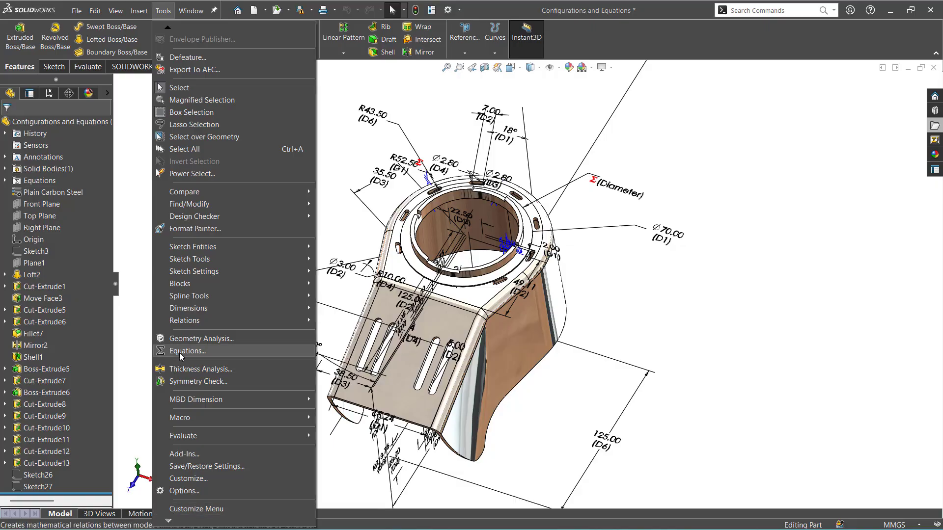
left_click(134, 252)
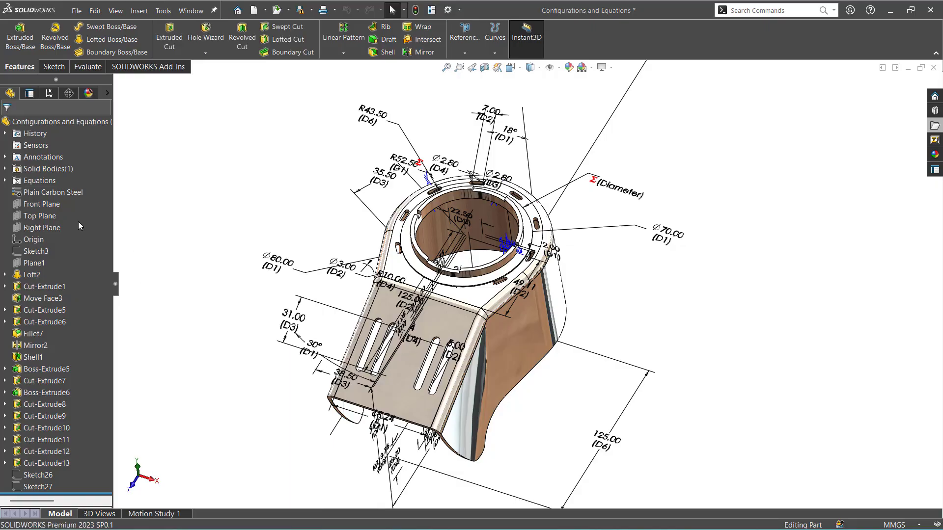
Review the part's "Diameter" global variable and its dimension equations in the equation manager, and close it without changes
left_click(4, 180)
left_click(54, 192)
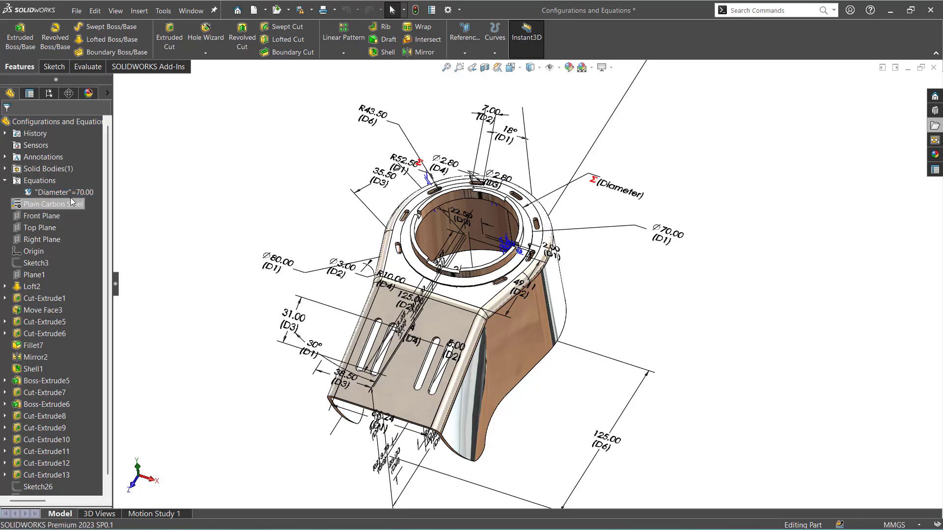
right_click(67, 193)
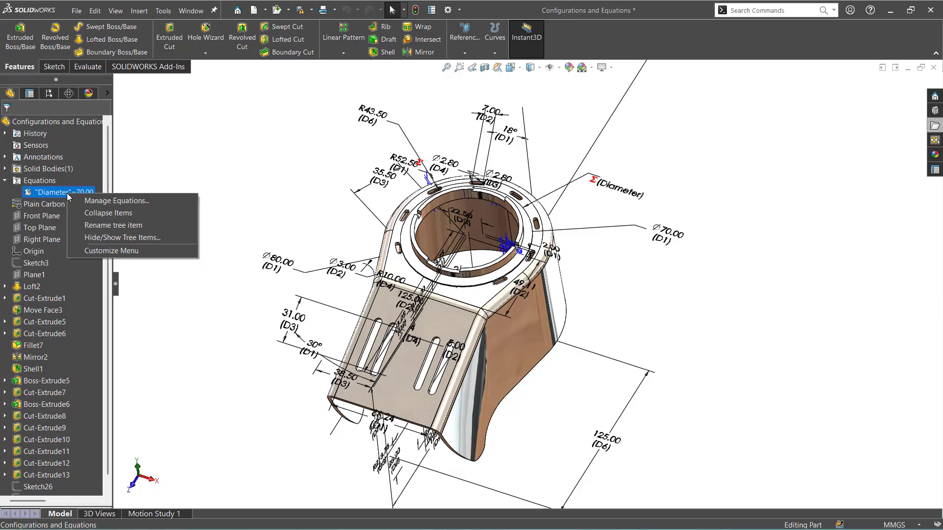
left_click(104, 203)
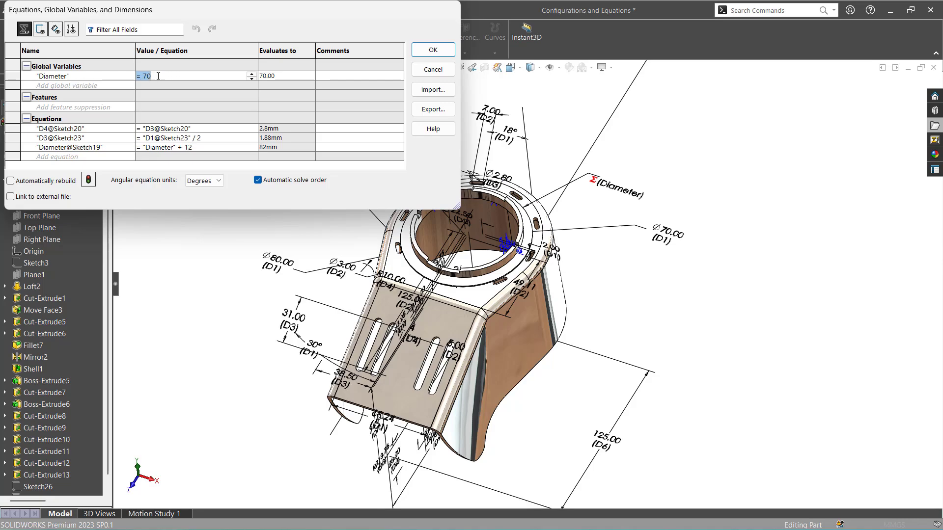
left_click(469, 216)
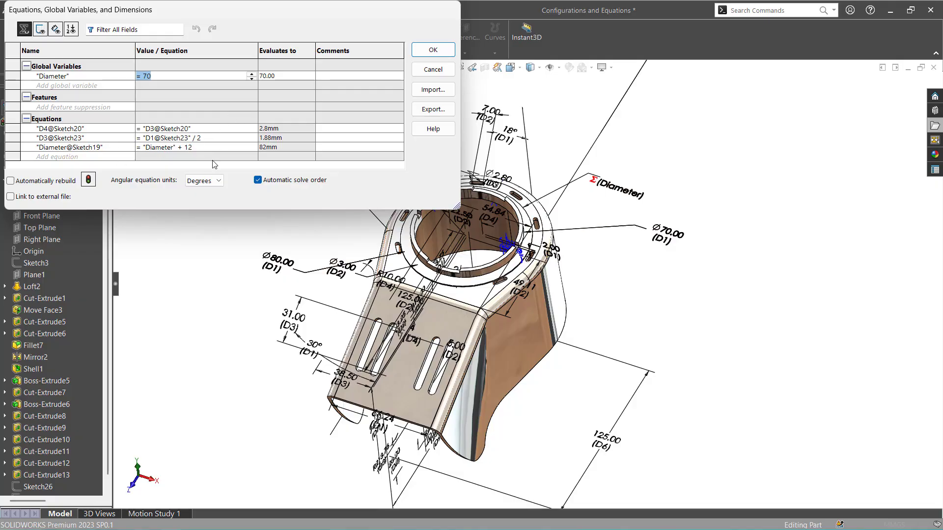
left_click(434, 73)
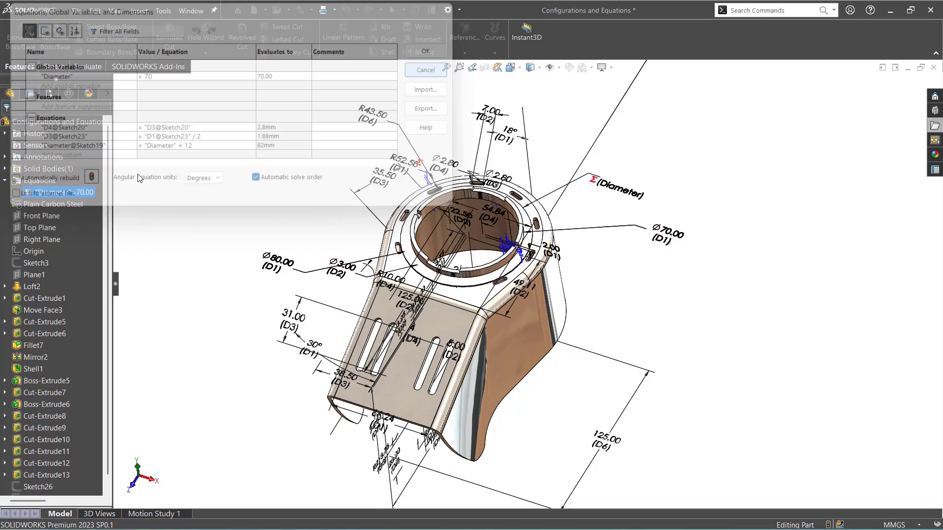
Delete the equations driving Diameter@Sketch19, D3@Sketch23 and D4@Sketch20 in the equation manager
right_click(58, 193)
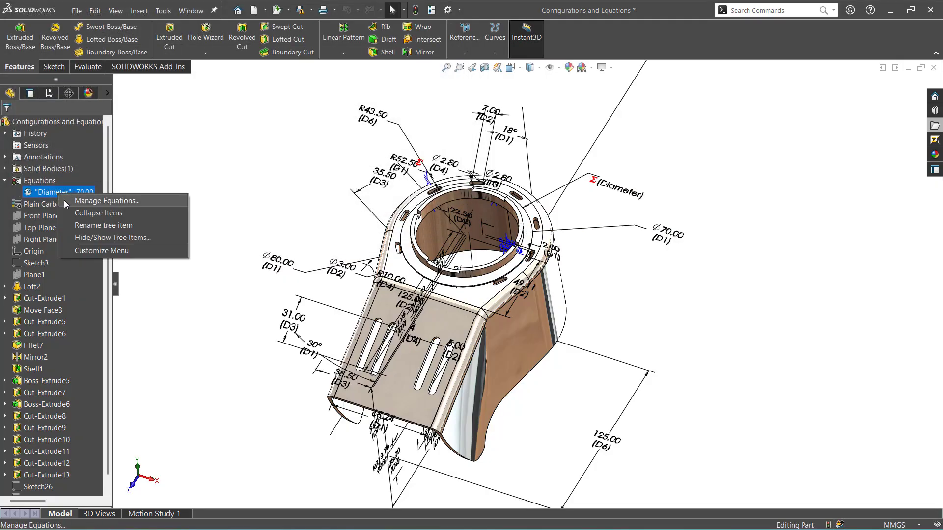
left_click(66, 203)
left_click(205, 147)
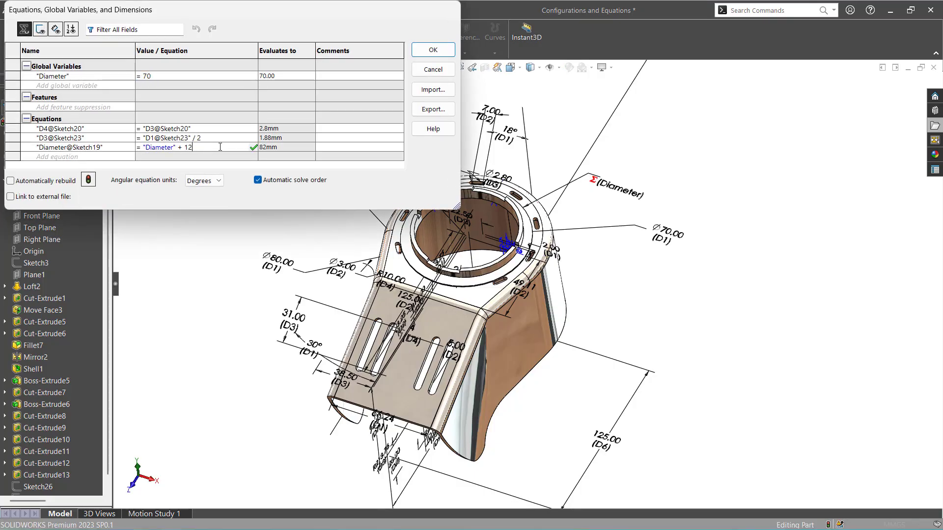
key("Return")
right_click(13, 148)
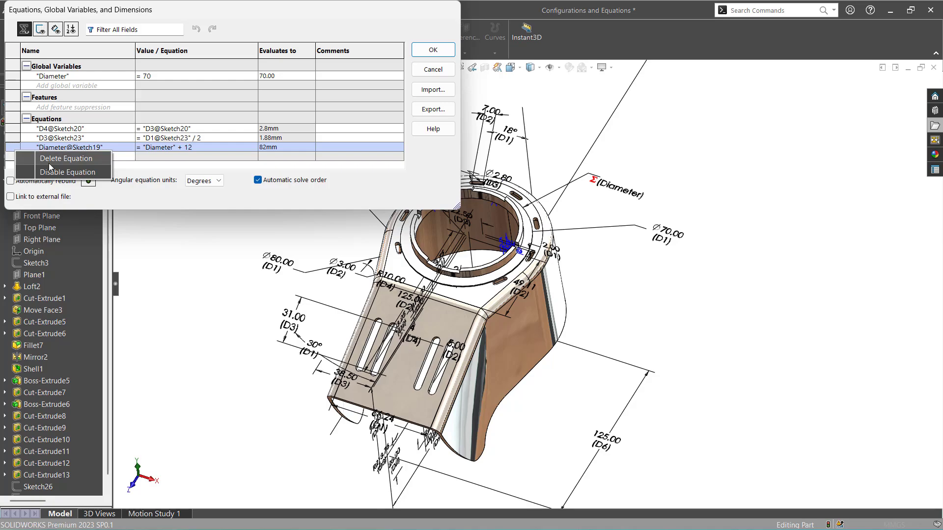
left_click(64, 156)
right_click(19, 138)
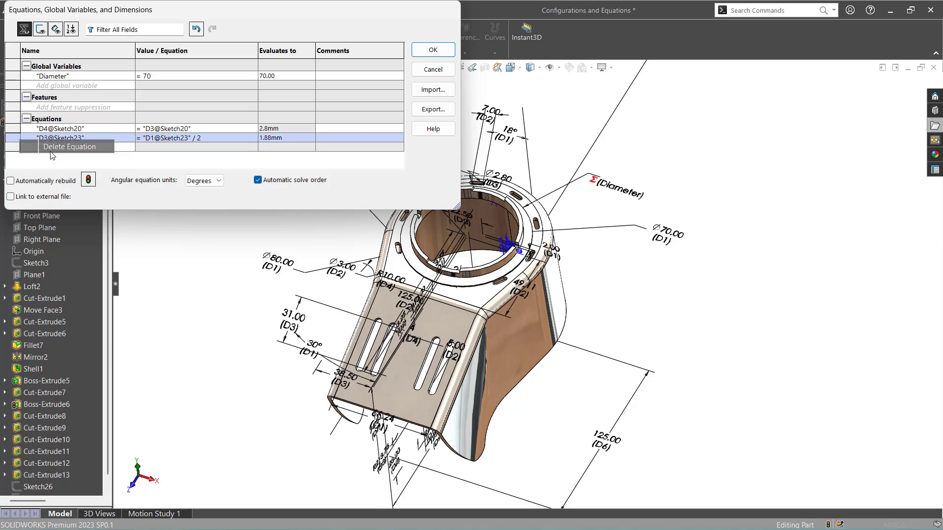
left_click(54, 145)
right_click(15, 130)
left_click(40, 143)
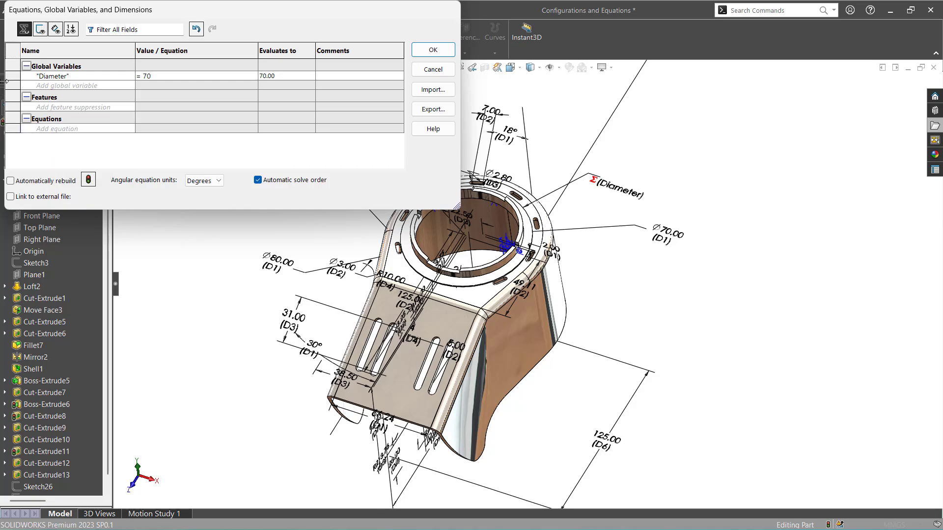
Delete the "Diameter" global variable and apply the equation changes to the part
right_click(8, 78)
left_click(46, 89)
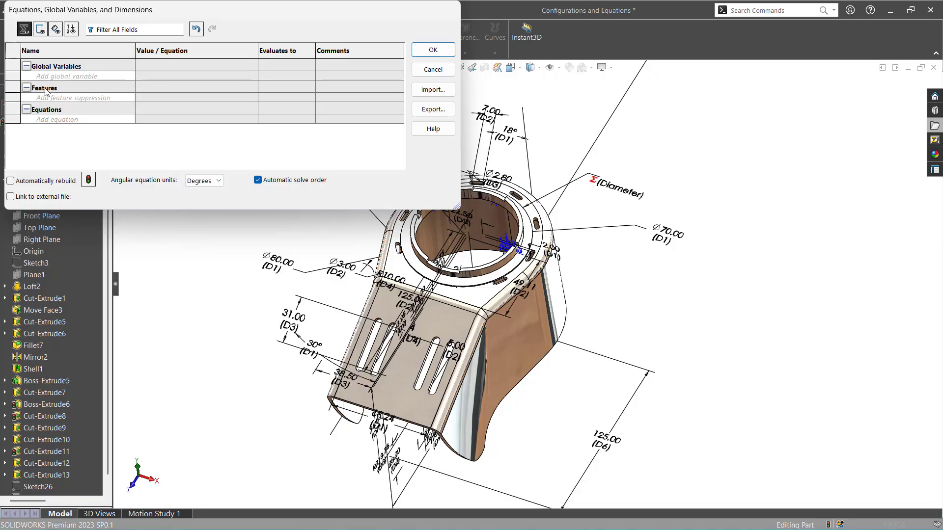
left_click(433, 50)
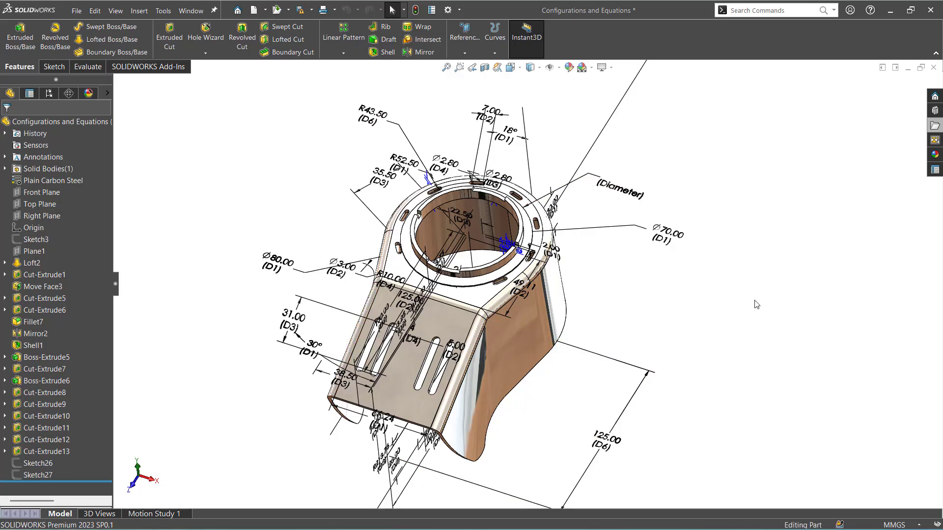
scroll(757, 304, "down", 2)
middle_click_drag(753, 303, 492, 405)
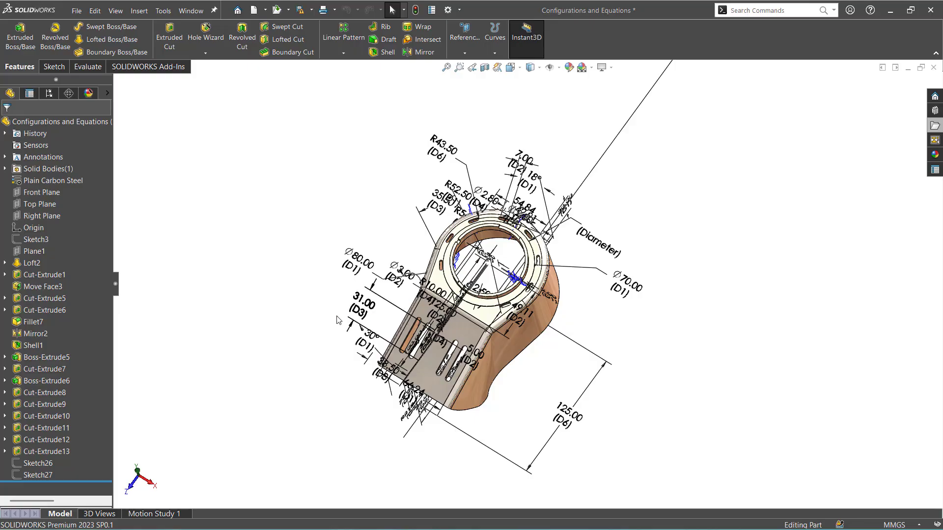
middle_click_drag(334, 381, 282, 367)
middle_click_drag(337, 397, 319, 426)
key("Escape")
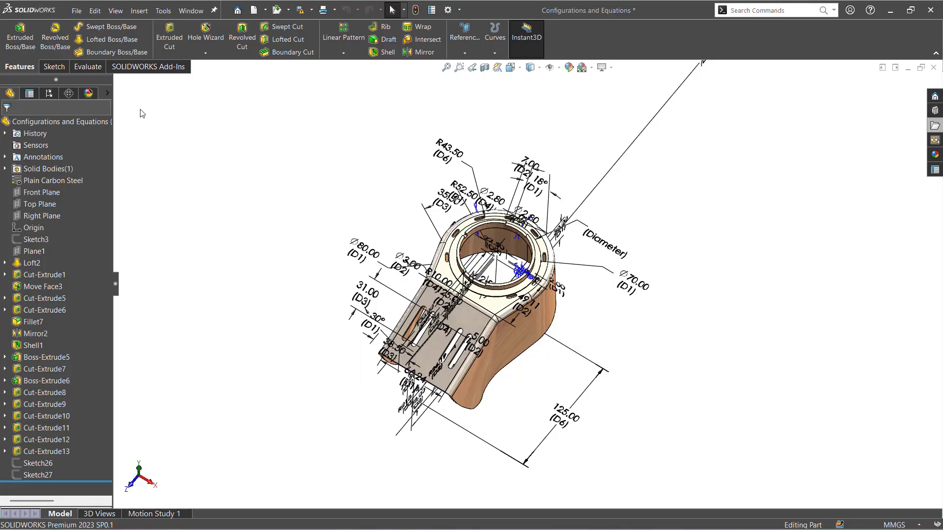
Create a global variable X linked to the part's 125 mm overall dimension, D6@Sketch4, and apply it
left_click(163, 11)
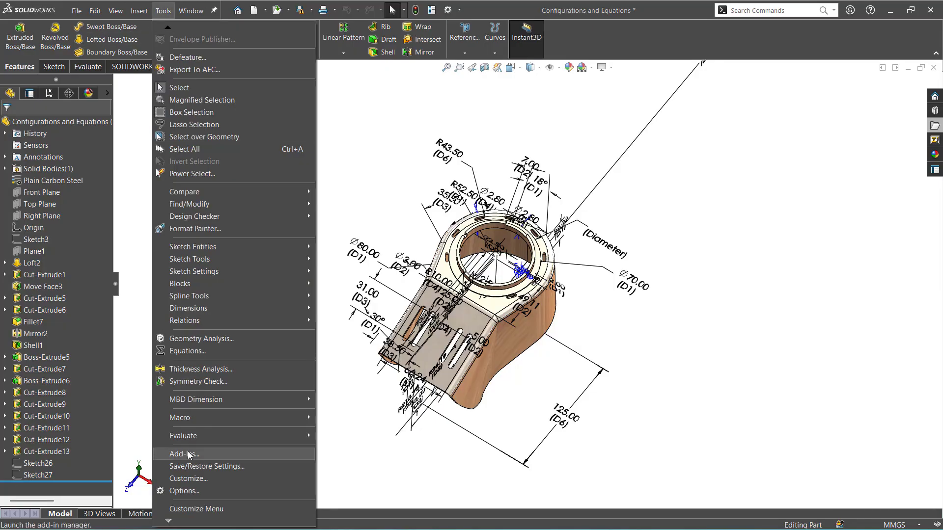
left_click(186, 350)
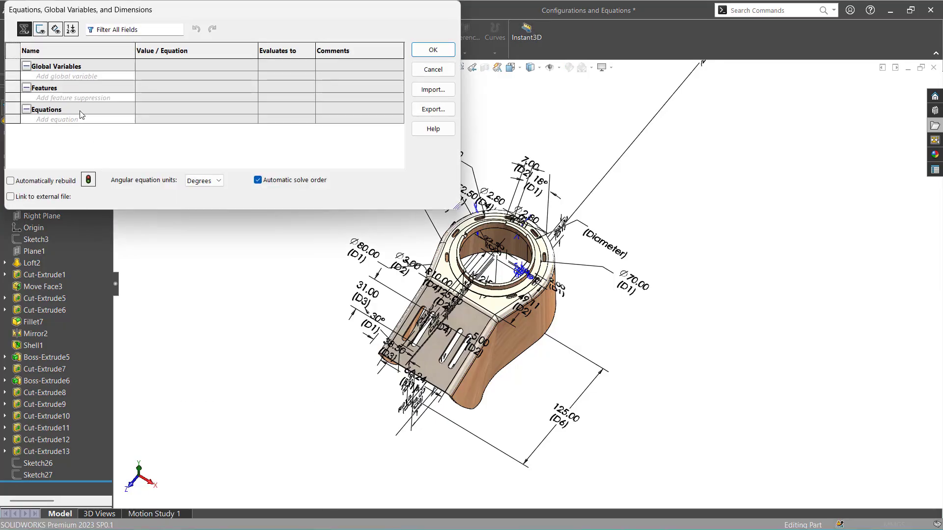
left_click(71, 75)
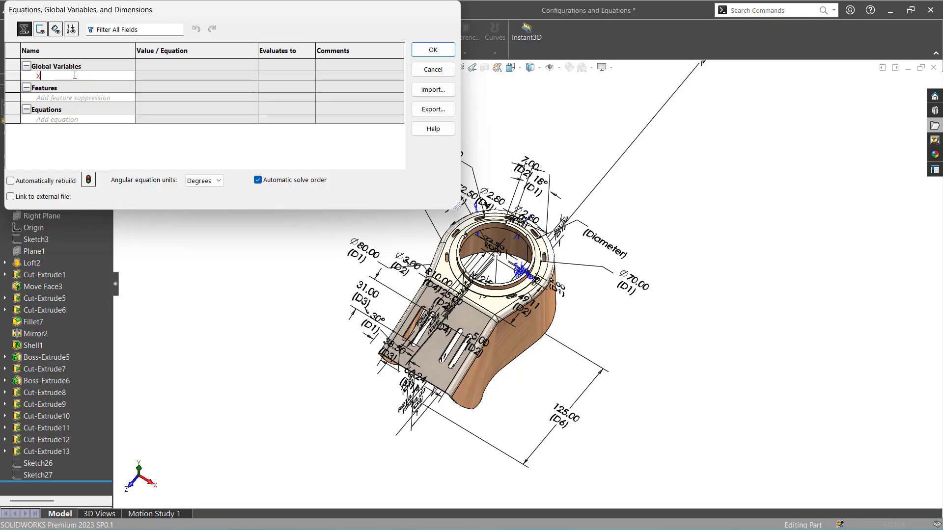
left_click(152, 77)
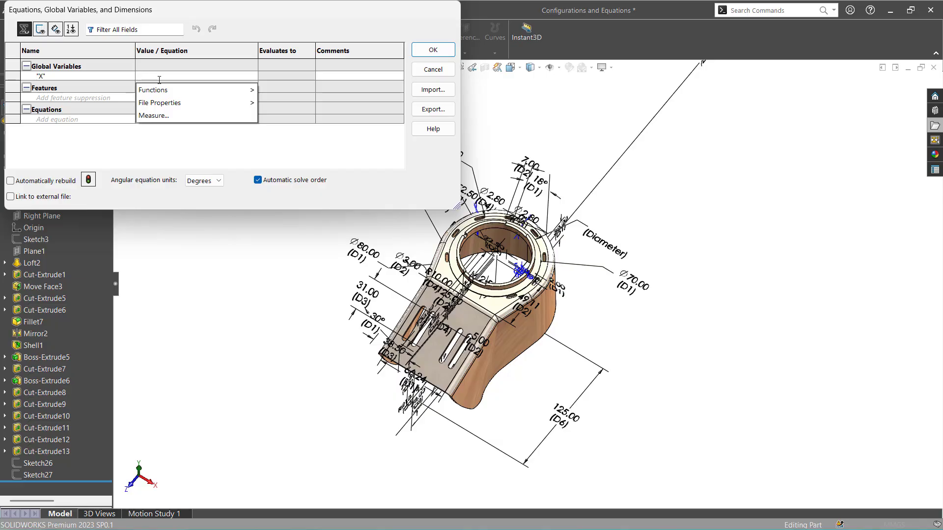
left_click(566, 415)
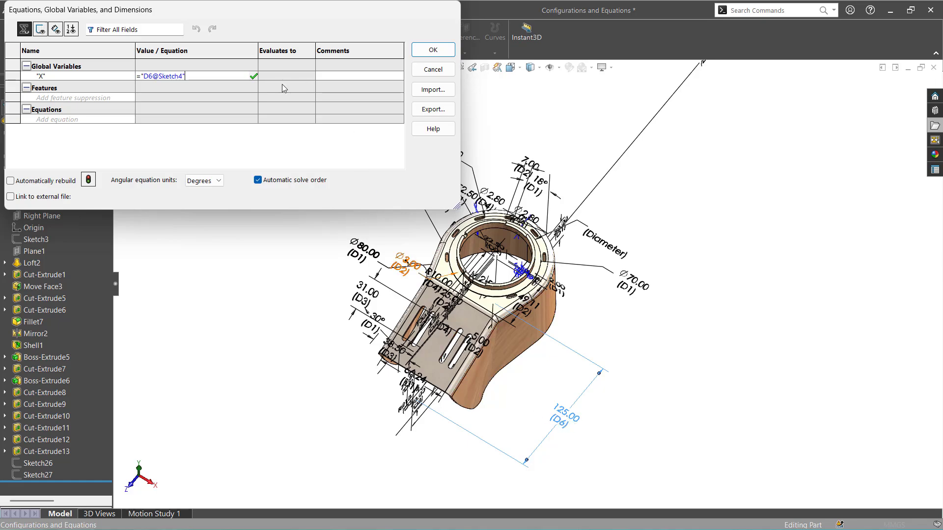
left_click(323, 79)
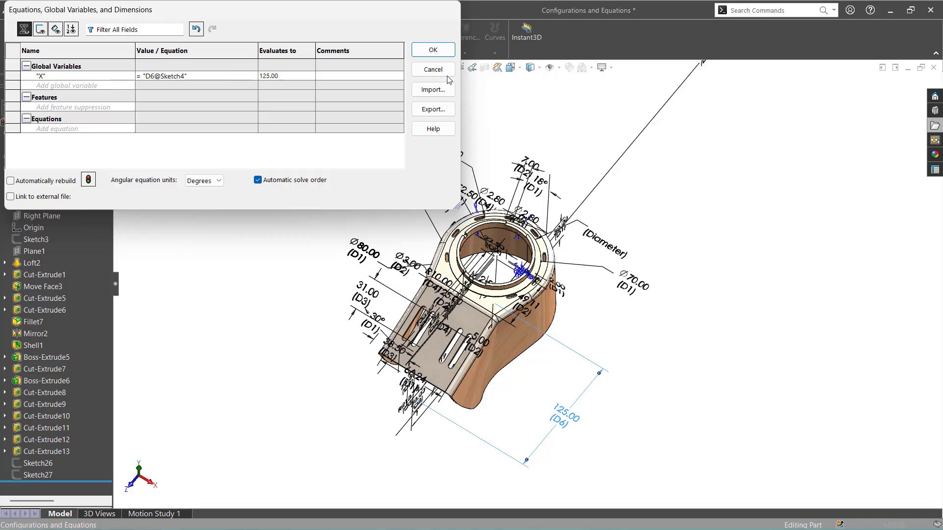
left_click(427, 55)
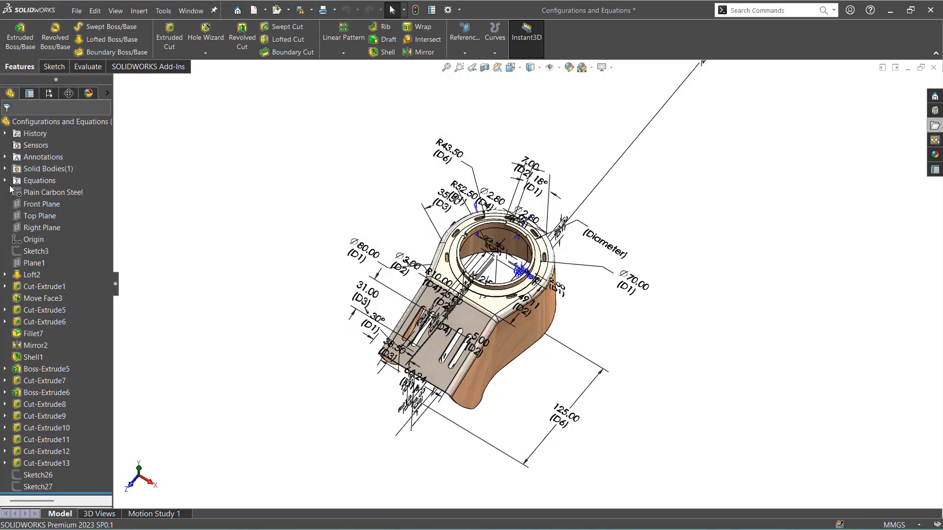
Add a second global variable Y with the value 85 and apply it
left_click(7, 181)
right_click(25, 191)
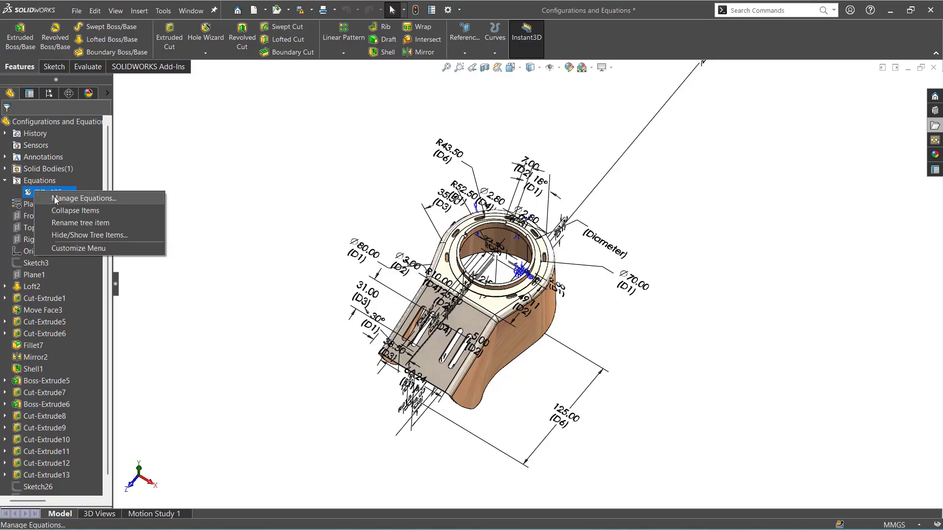
left_click(55, 199)
left_click(81, 87)
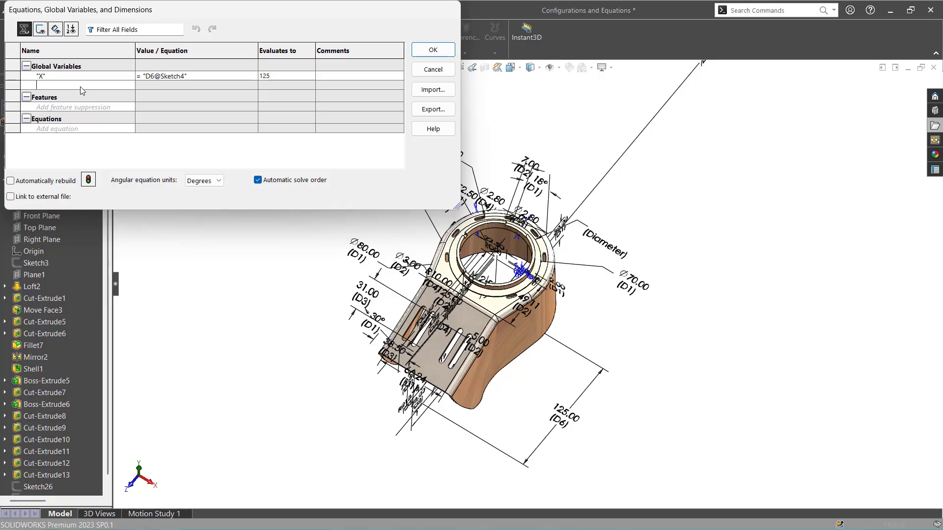
type("Y")
left_click(153, 87)
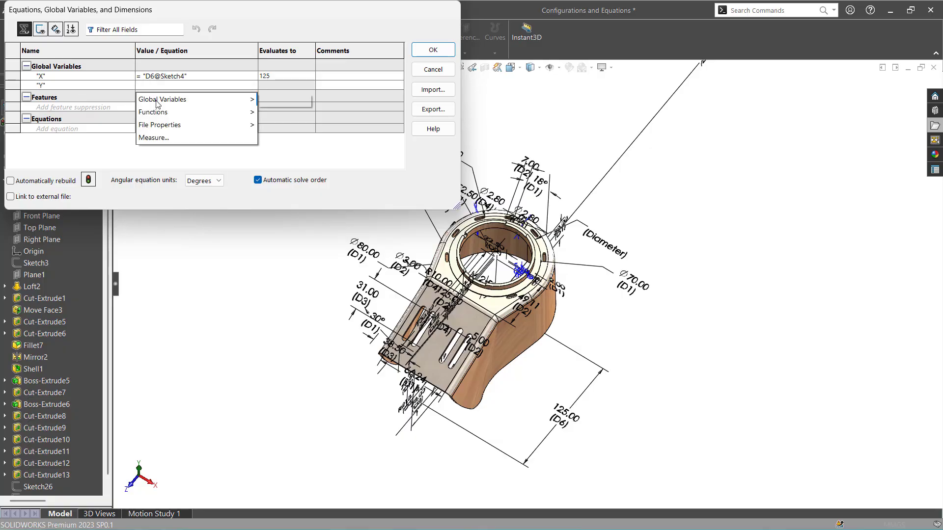
middle_click_drag(346, 387, 588, 213)
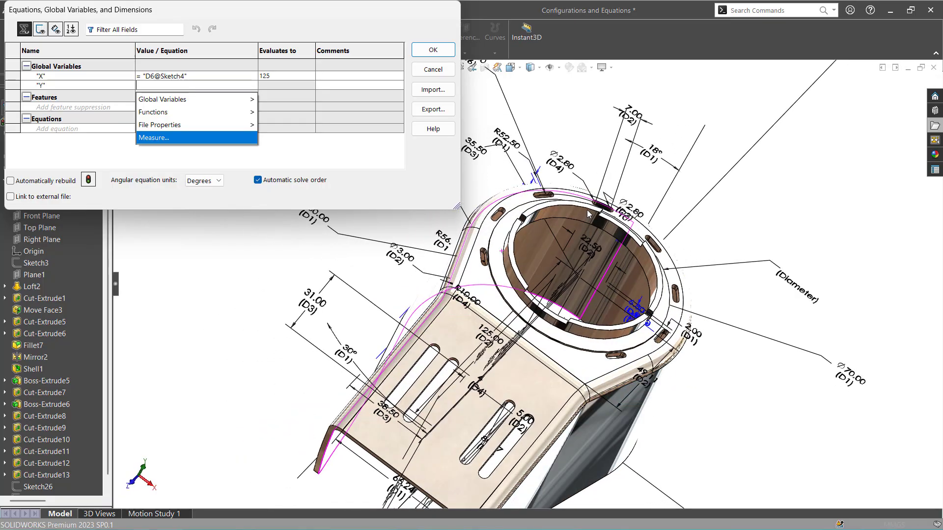
mouse_move(248, 99)
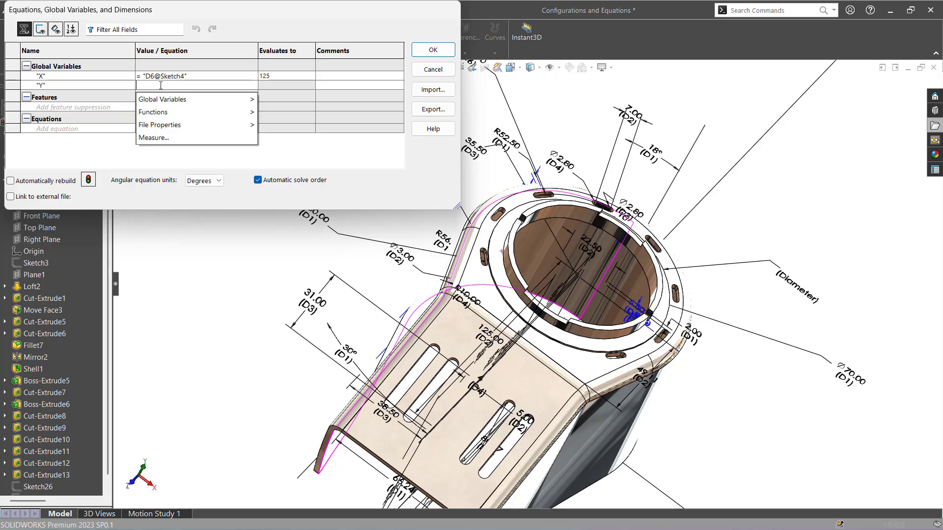
type("=85")
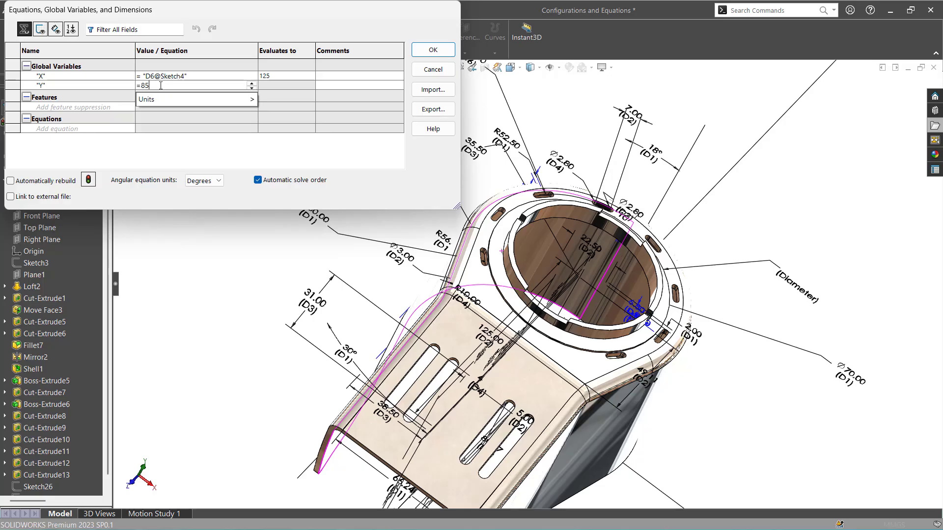
key("Return")
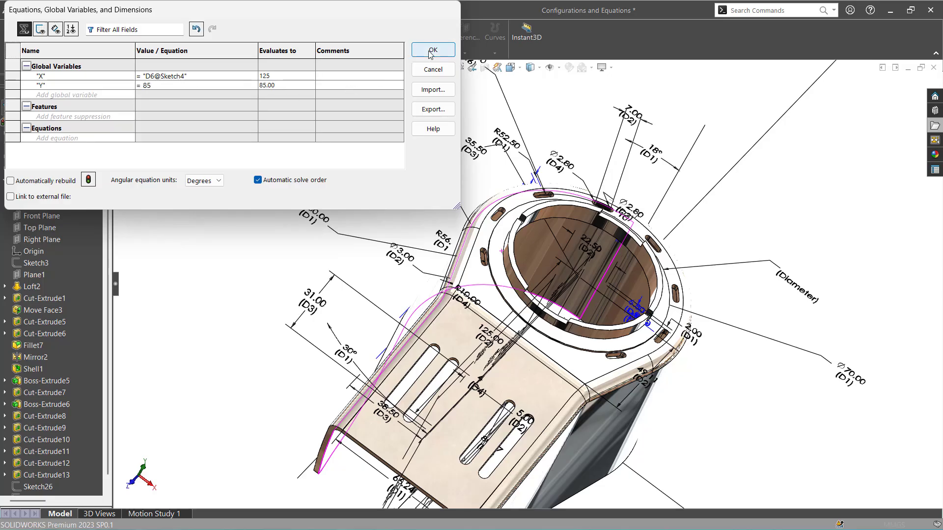
left_click(432, 51)
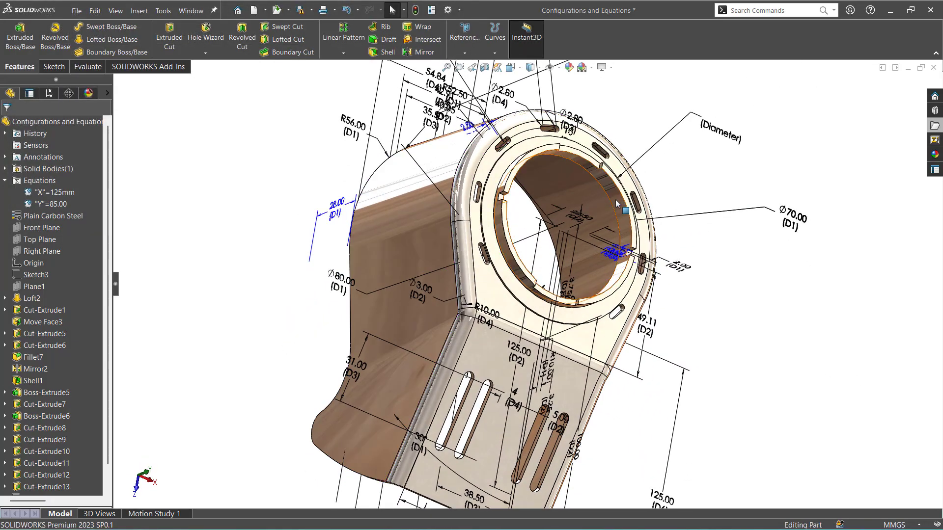
left_click(615, 200)
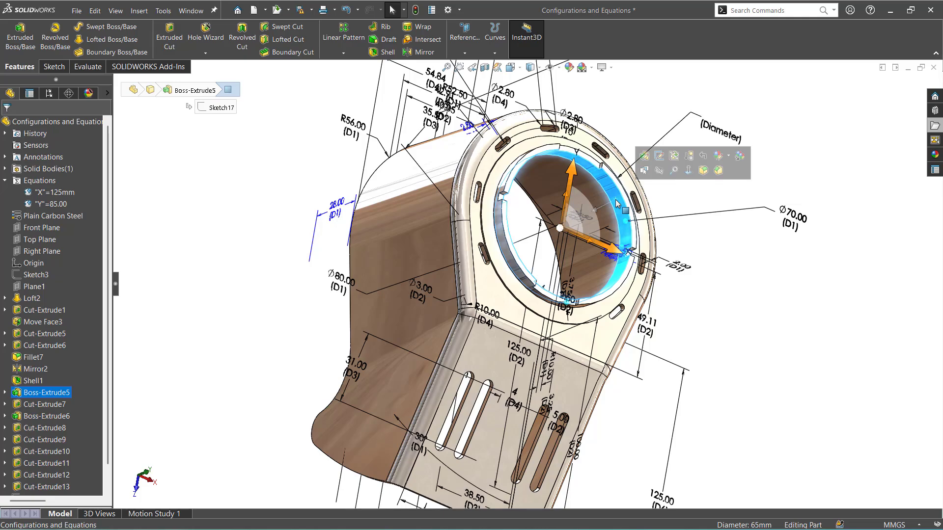
left_click(752, 252)
middle_click_drag(752, 252, 733, 278)
scroll(516, 316, "up", 2)
scroll(685, 242, "down", 3)
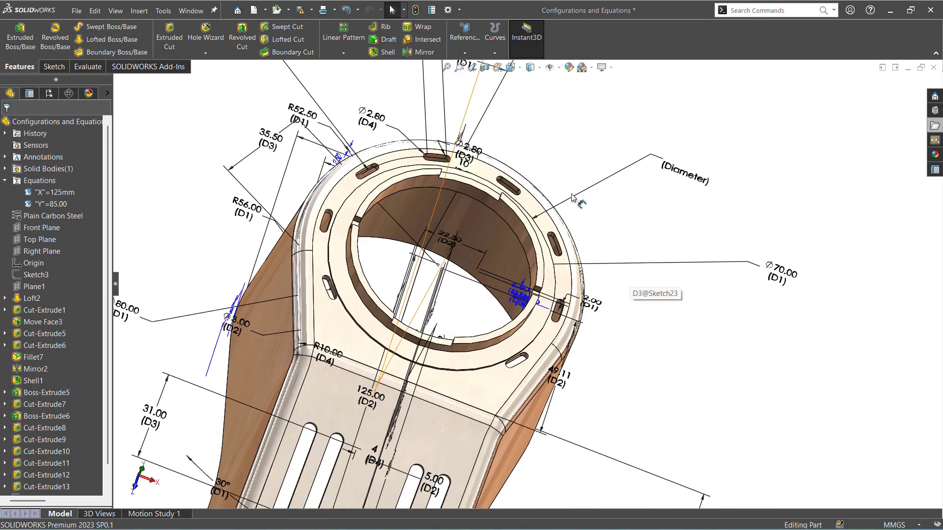
double_click(680, 181)
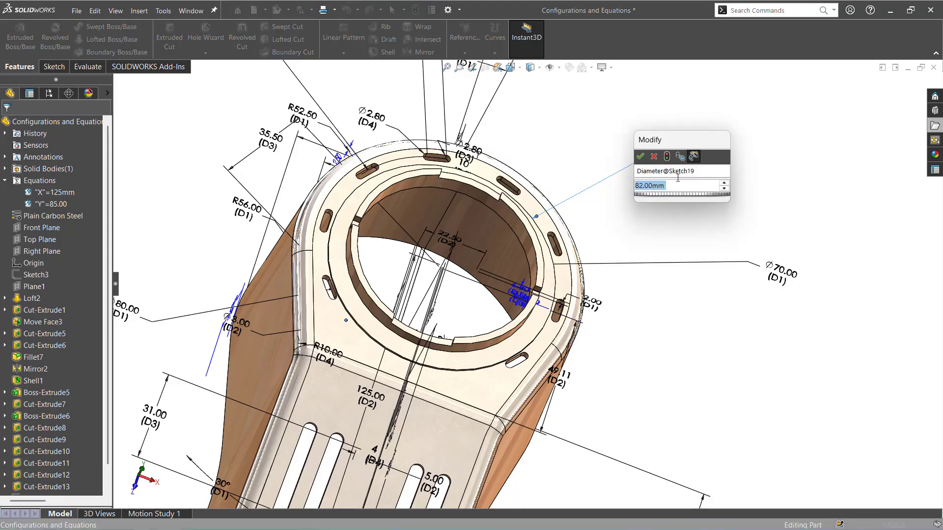
left_click(654, 156)
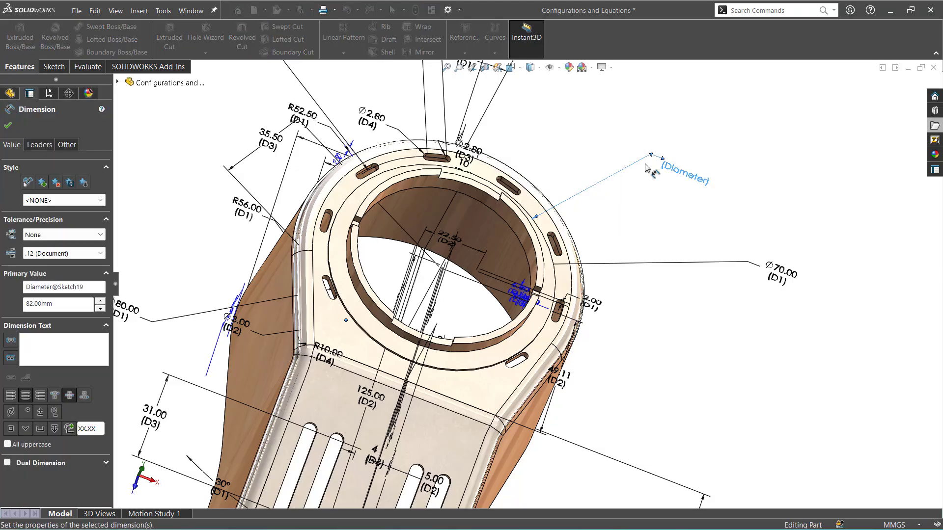
left_click(214, 116)
right_click(34, 203)
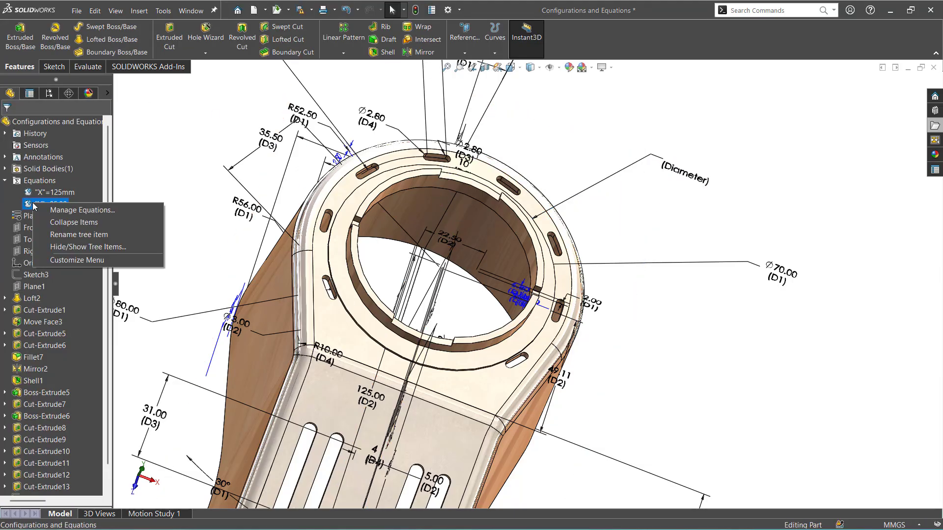
left_click(130, 178)
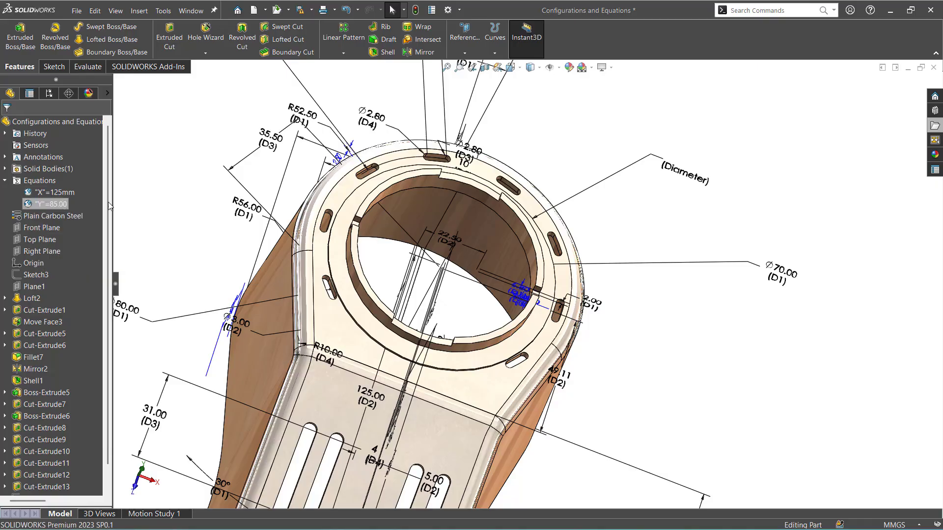
left_click(692, 181)
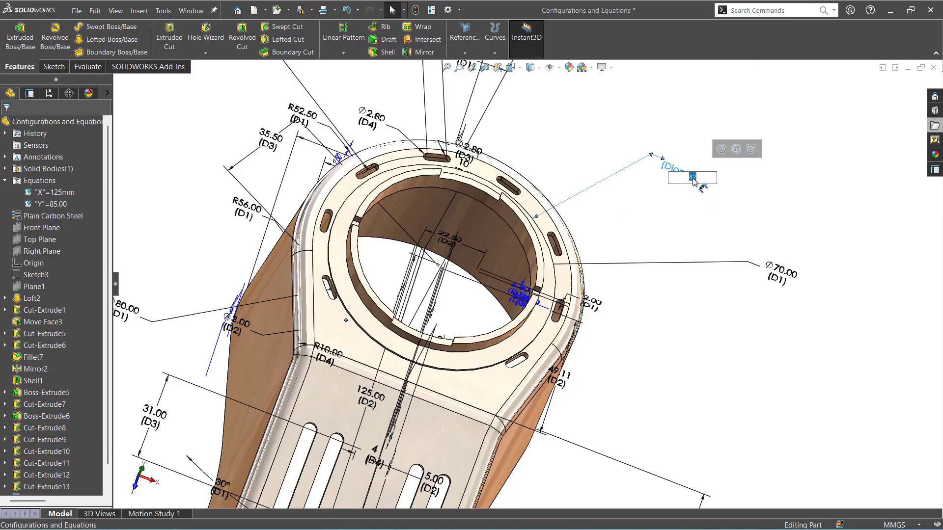
left_click(694, 208)
double_click(674, 170)
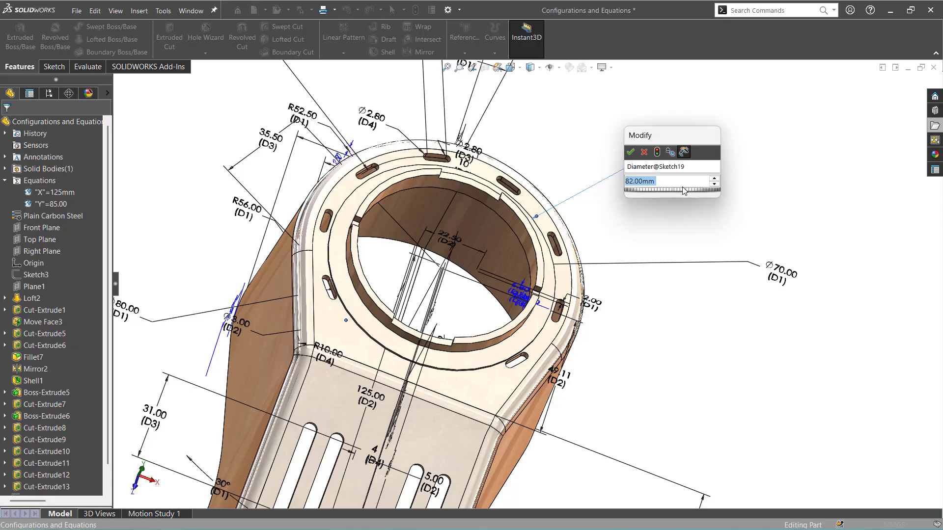
middle_click_drag(669, 227, 613, 234)
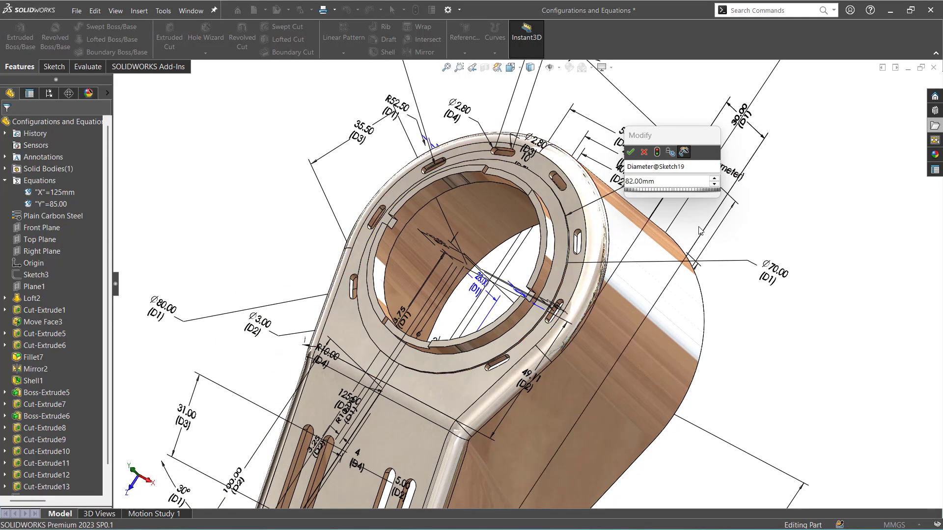
left_click(643, 153)
middle_click_drag(755, 232, 795, 221)
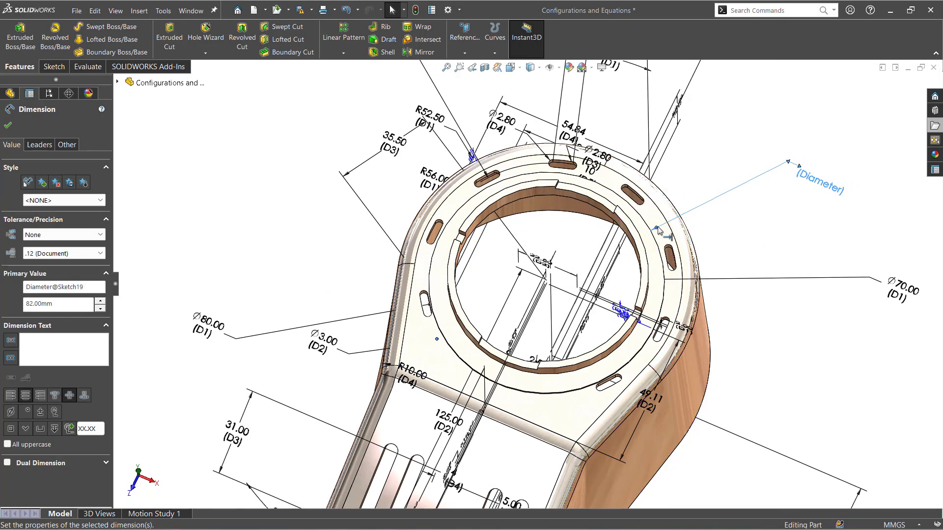
Link the ring's diameter dimension, Diameter@Sketch19, to the global variable Y and accept the change
double_click(815, 184)
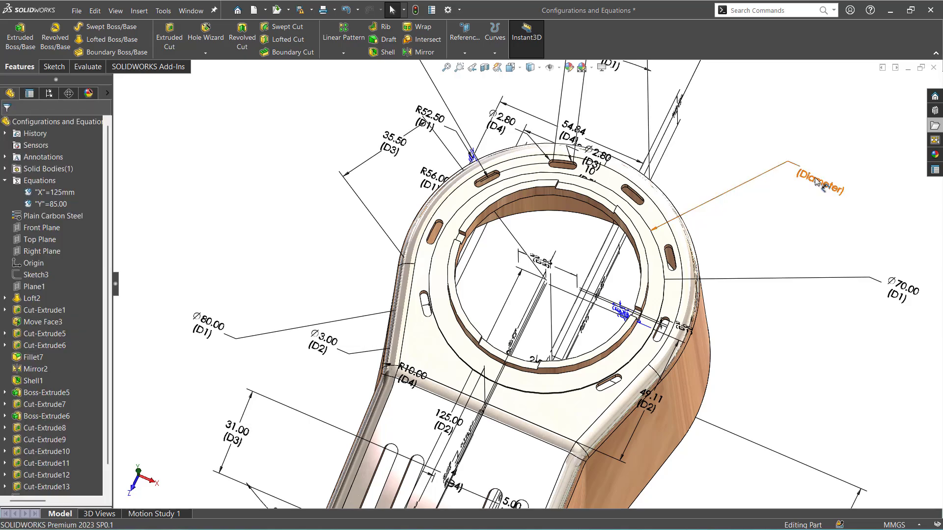
double_click(825, 185)
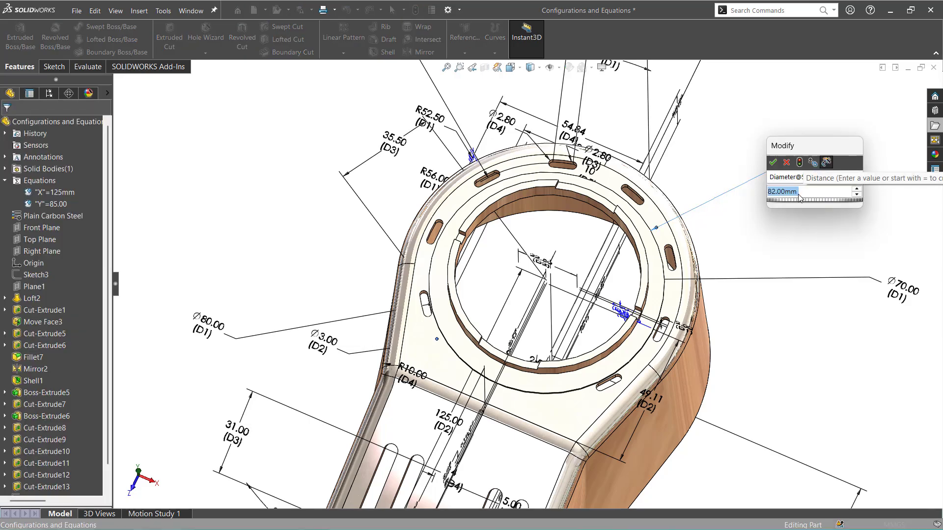
type("=")
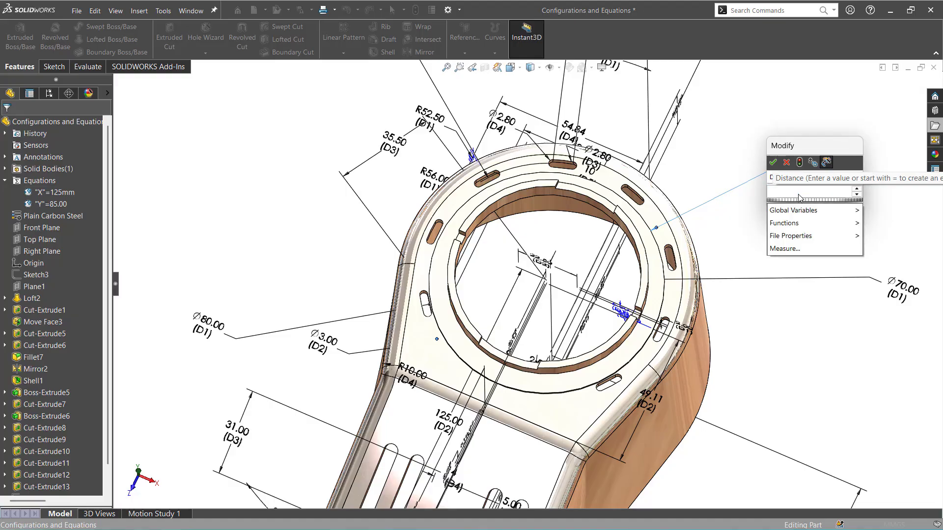
mouse_move(852, 206)
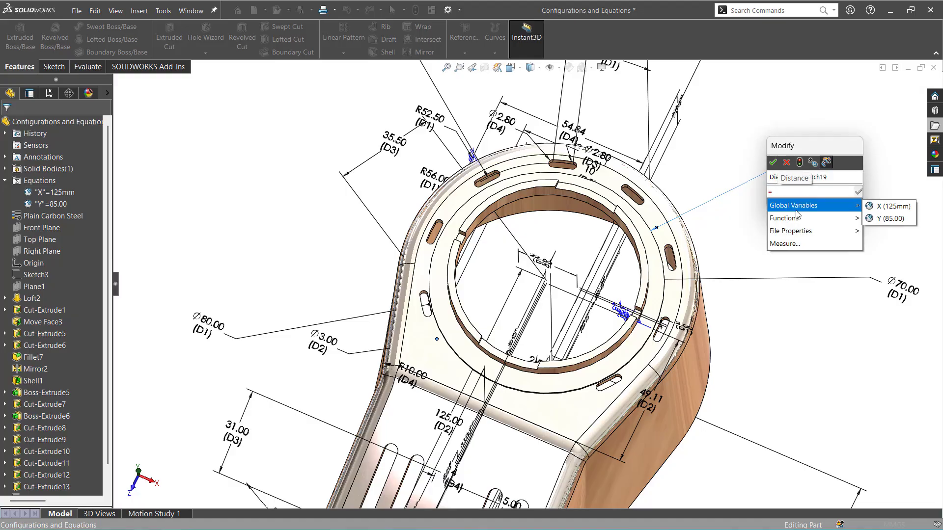
left_click(879, 218)
left_click(858, 193)
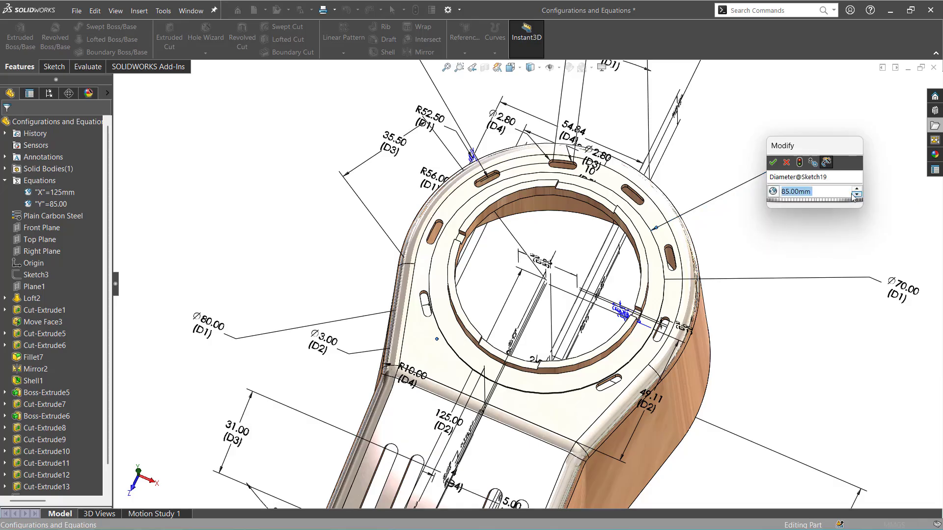
left_click(773, 162)
left_click(783, 245)
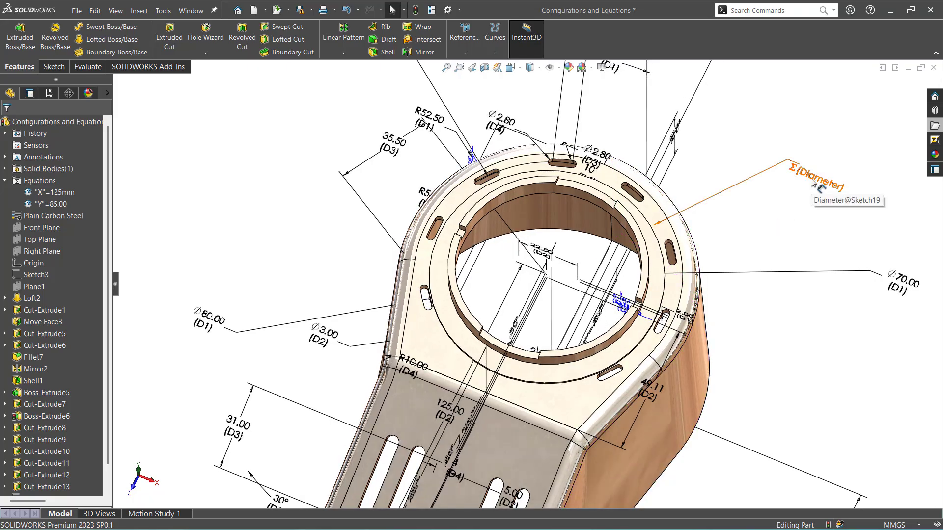
Change the global variable Y to 82 in the equation manager and apply it to the part
right_click(45, 205)
left_click(75, 209)
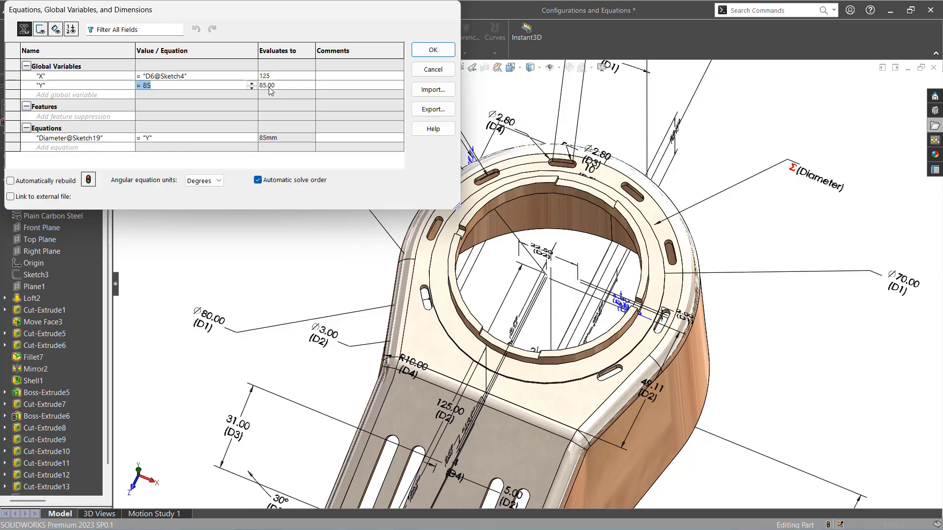
left_click(168, 87)
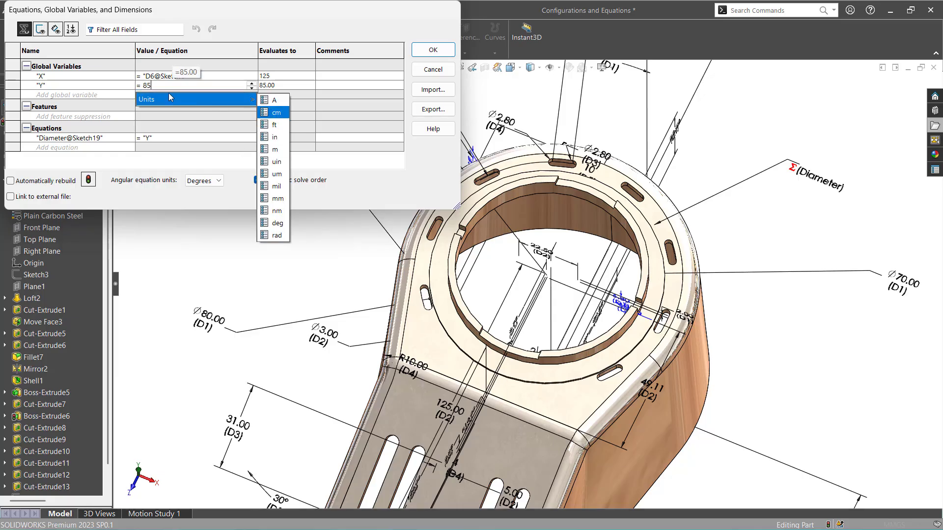
left_click(164, 87)
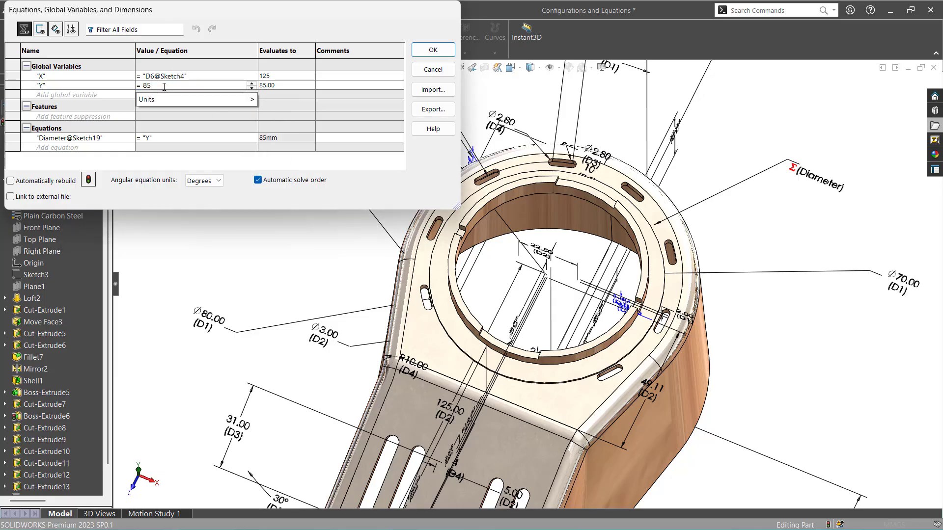
key("BackSpace")
type("8")
key("BackSpace")
type("2")
left_click(346, 88)
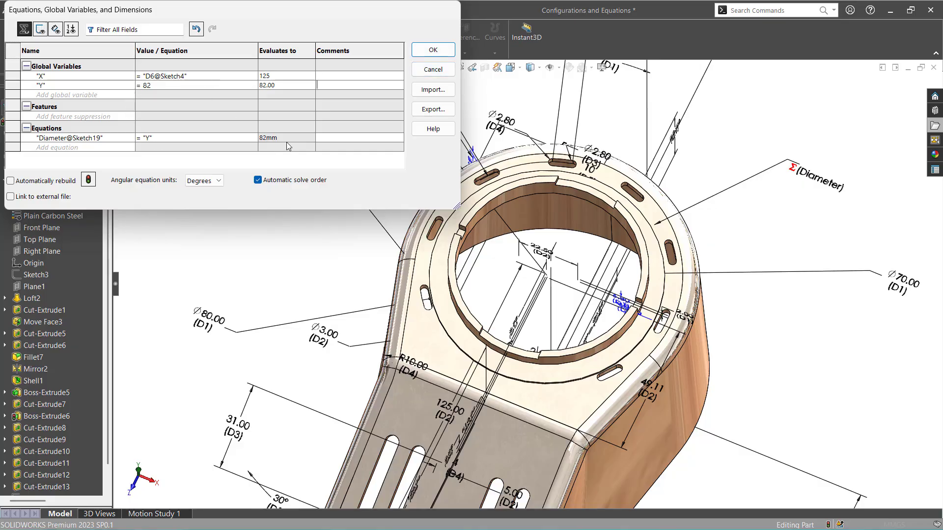
left_click(437, 51)
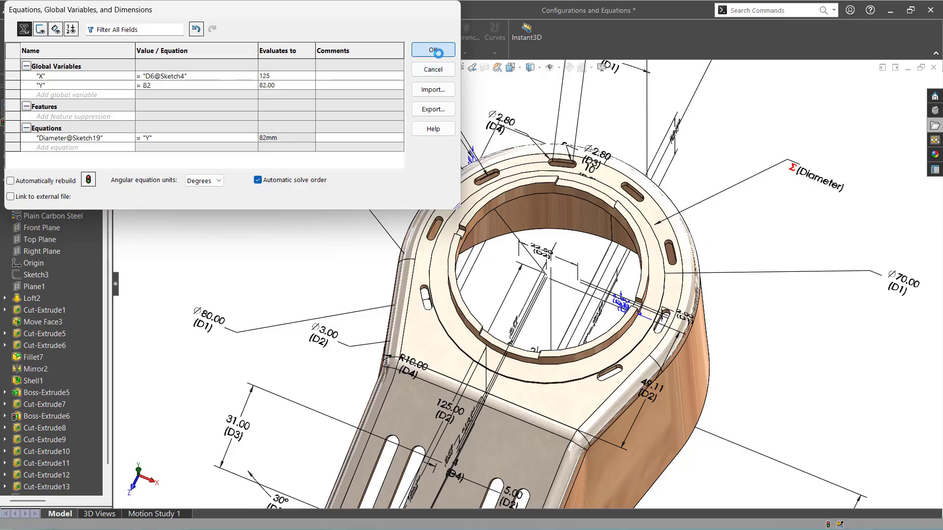
Add the text "Length" in front of the value of the 125 mm overall dimension, D6@Sketch4
key("f")
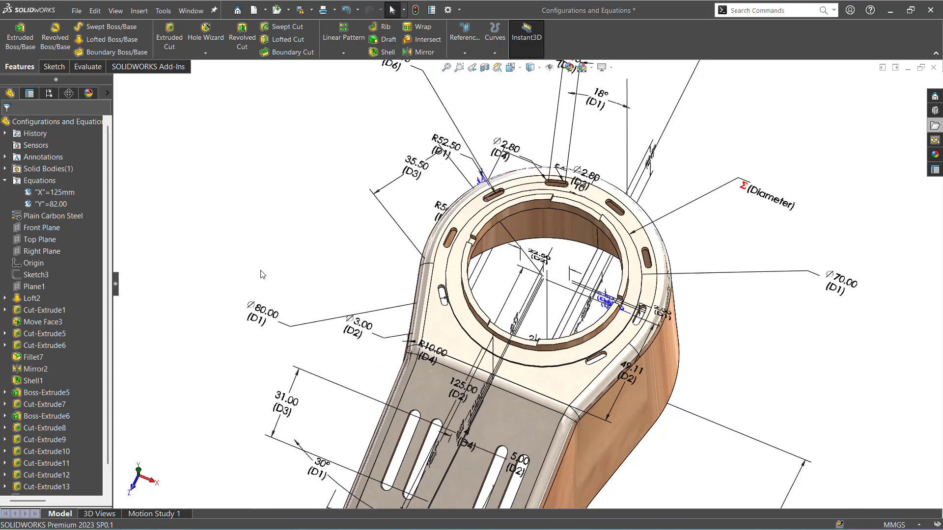
scroll(640, 443, "down", 1)
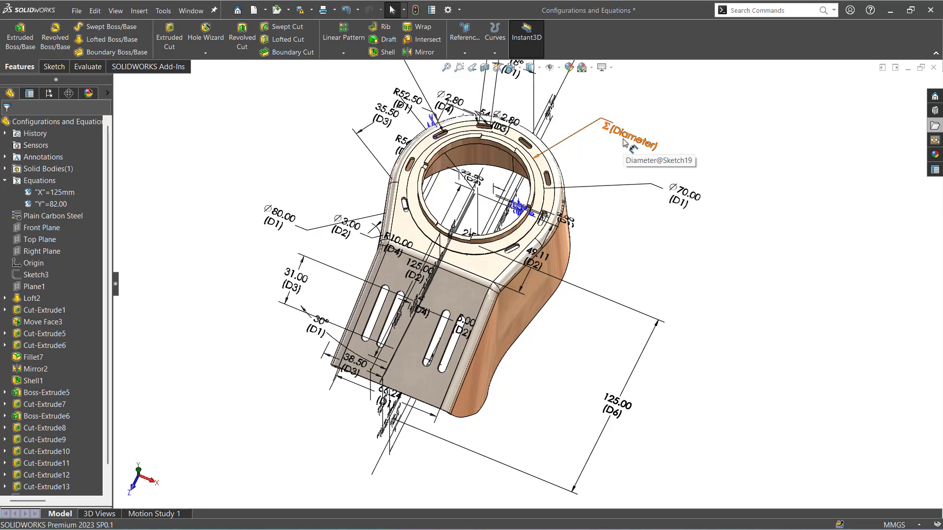
double_click(614, 410)
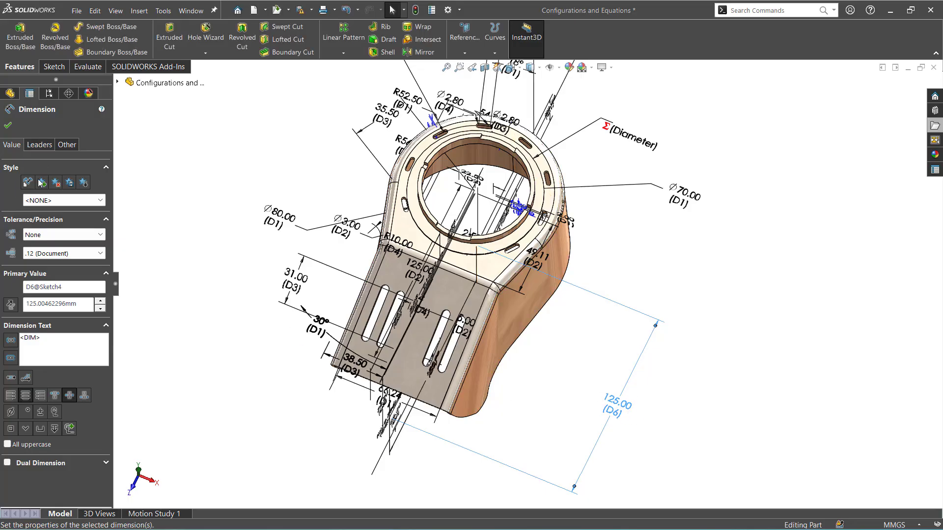
left_click(37, 288)
left_click(22, 341)
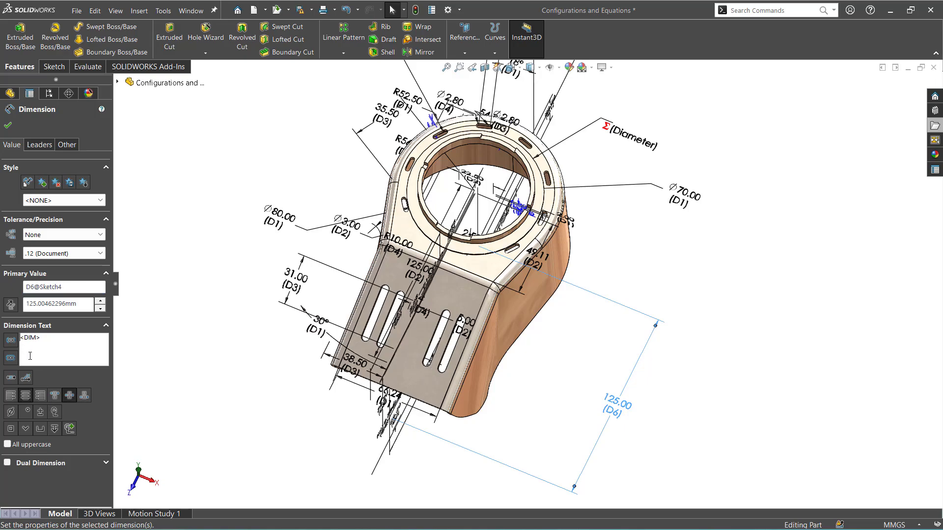
type("Length")
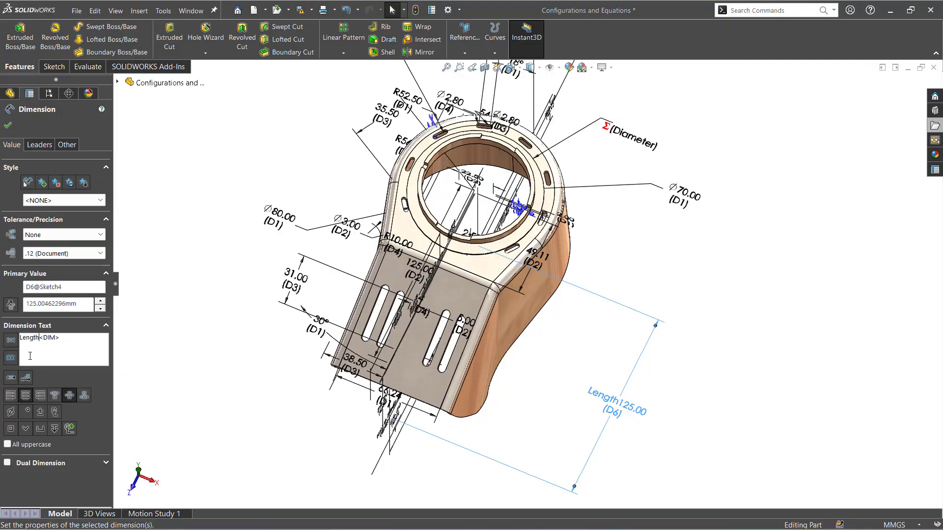
left_click(176, 347)
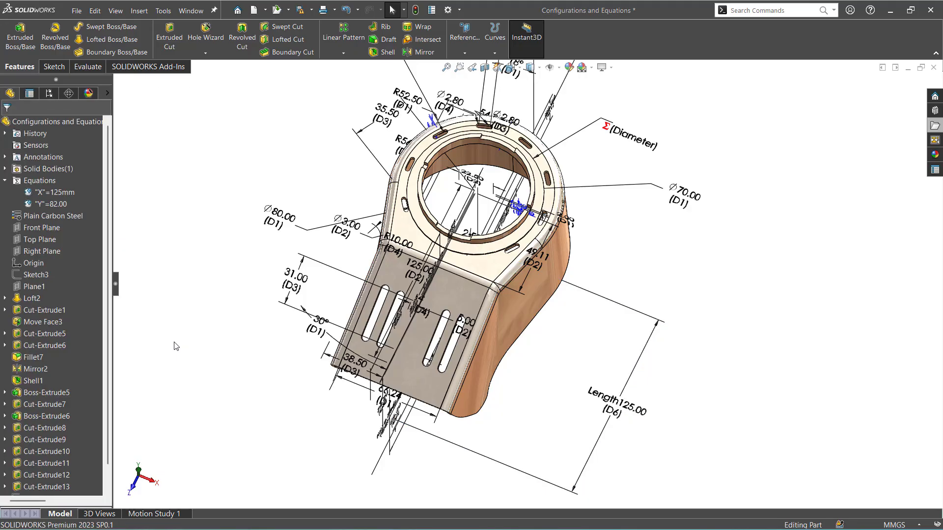
Reopen the overall length dimension and separate its "Length" text from the value with a space
left_click(621, 408)
left_click(633, 409)
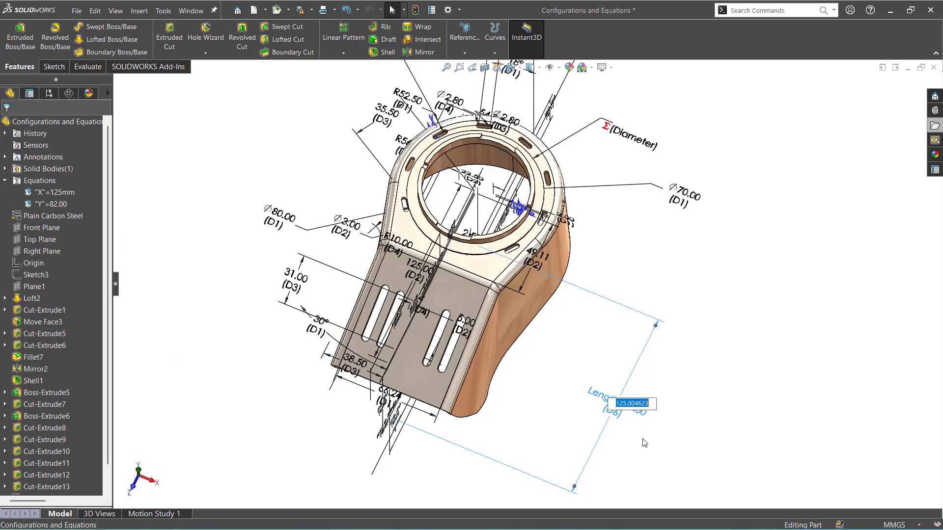
double_click(620, 410)
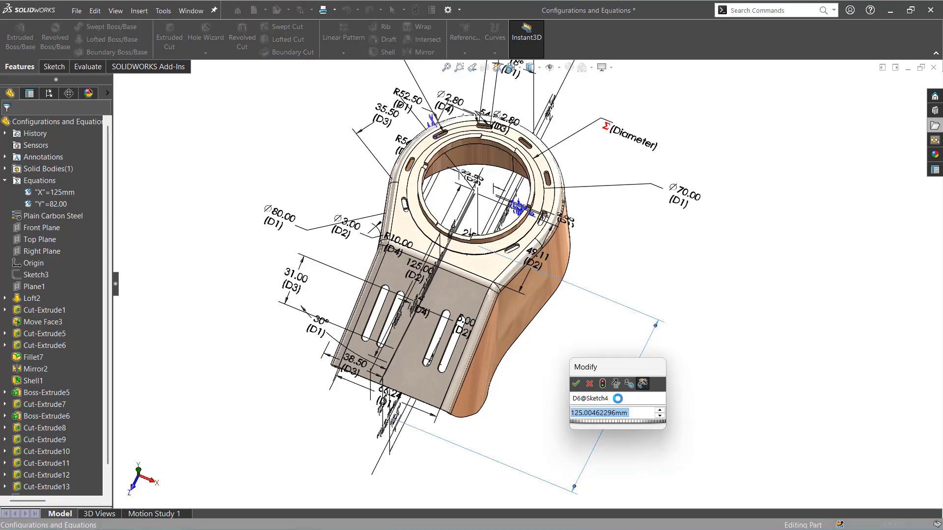
left_click(576, 383)
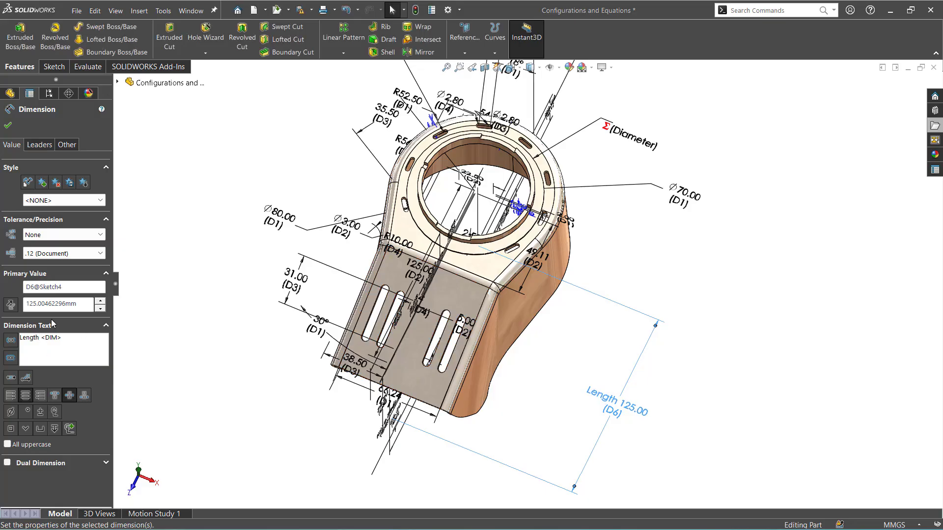
Try renaming the overall length dimension D6@Sketch4 to "Lentgh"
left_click(35, 285)
key("BackSpace")
key("BackSpace")
type("Length")
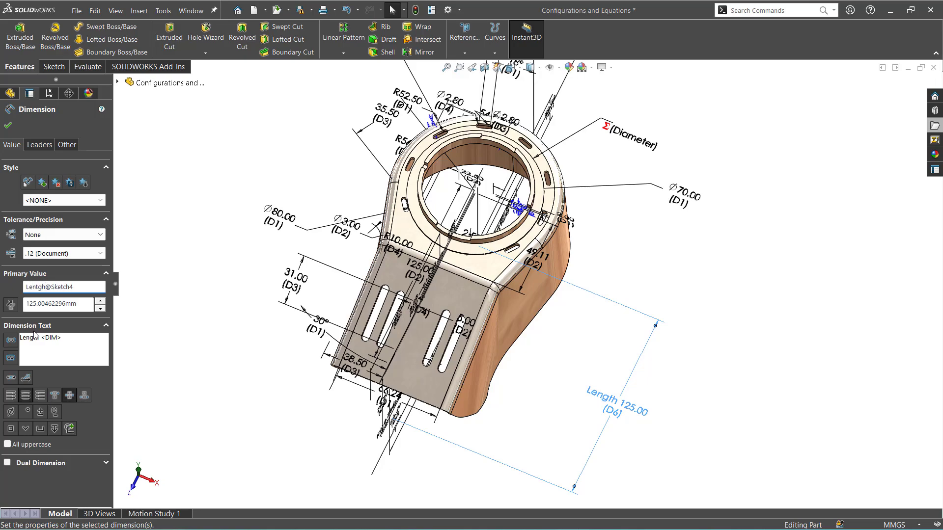
left_click(51, 355)
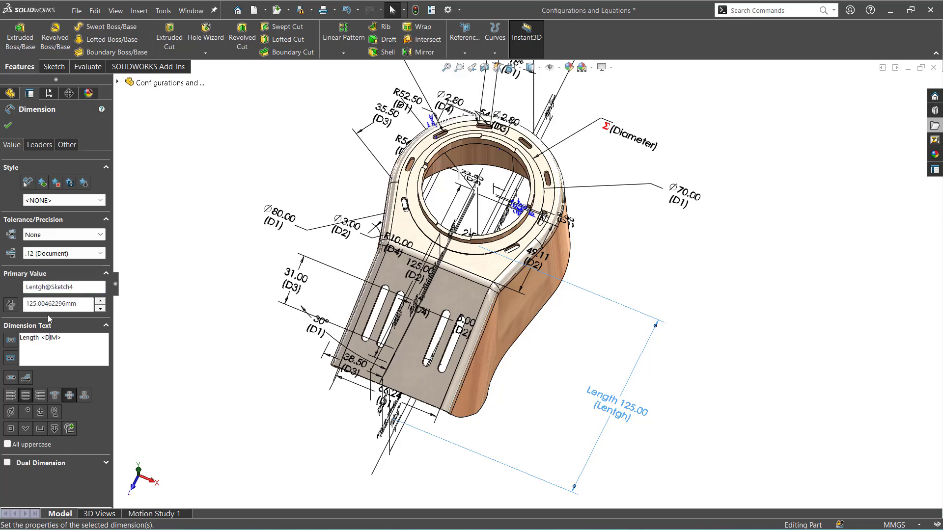
Restore the overall length dimension's name to D6 and close its properties
left_click(46, 287)
left_click_drag(46, 287, 16, 289)
key("BackSpace")
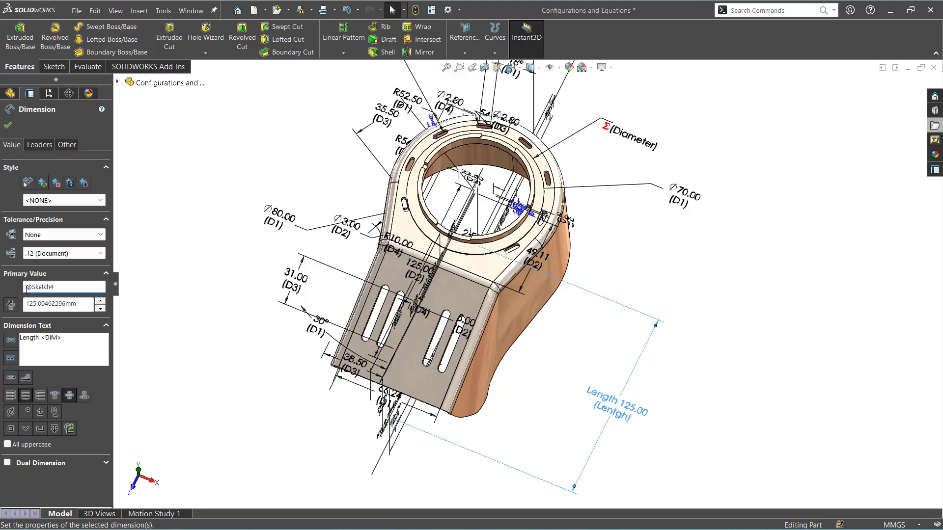
type("L")
type("6")
left_click(48, 349)
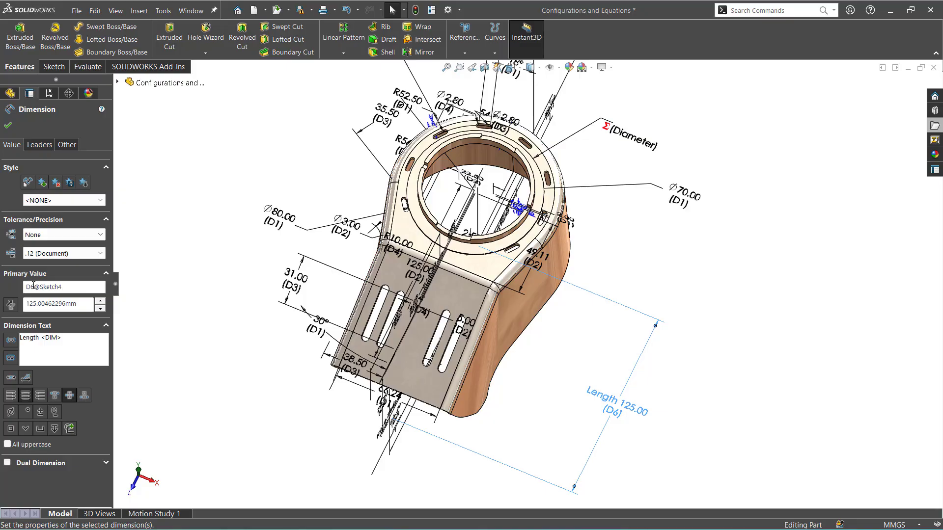
left_click(8, 127)
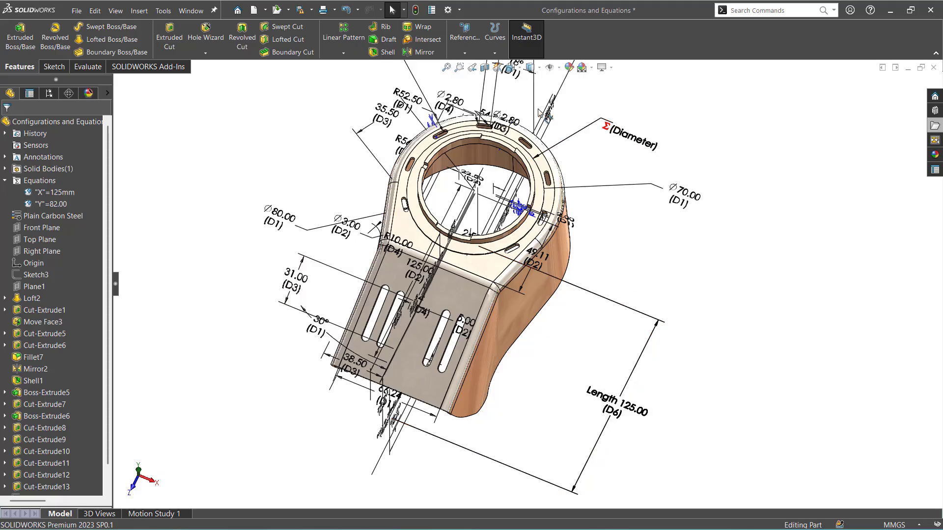
Add an equation that drives the overall length dimension D6@Sketch4 with global variable X divided by 2
middle_click_drag(542, 439, 530, 385)
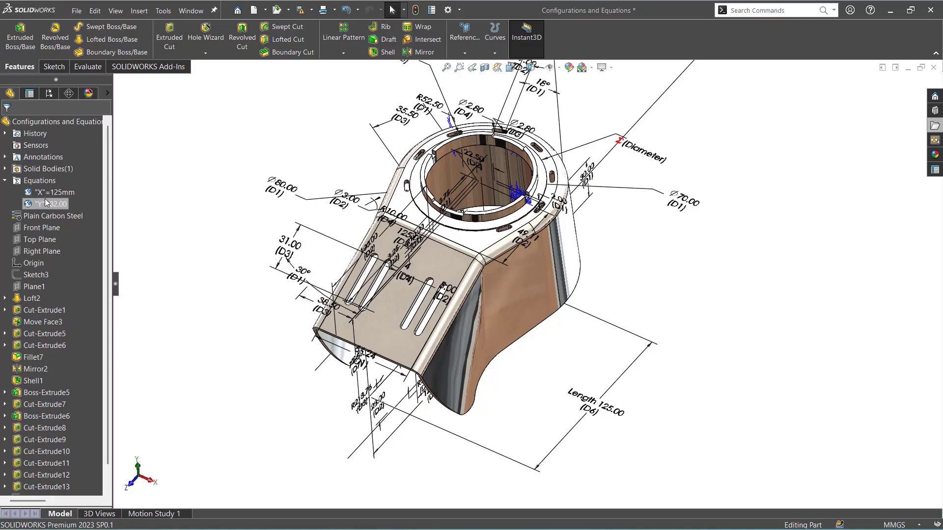
key("z")
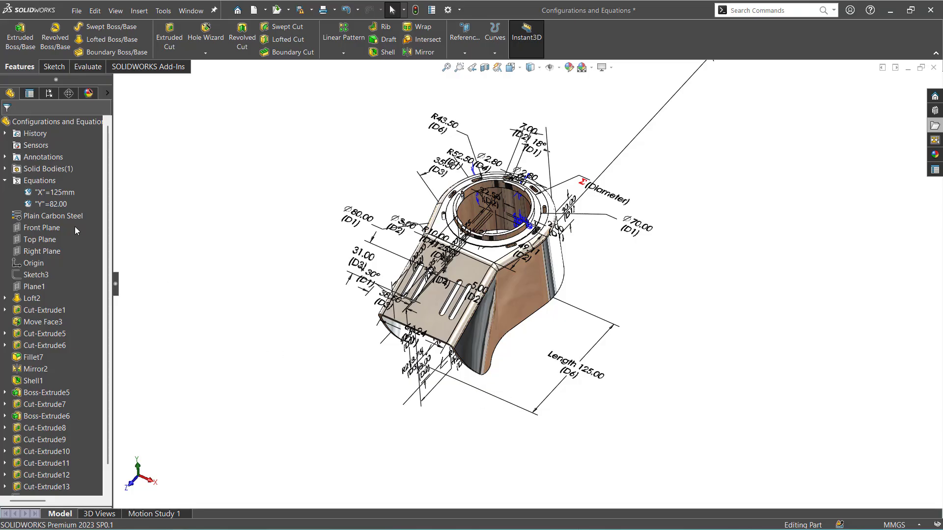
right_click(43, 181)
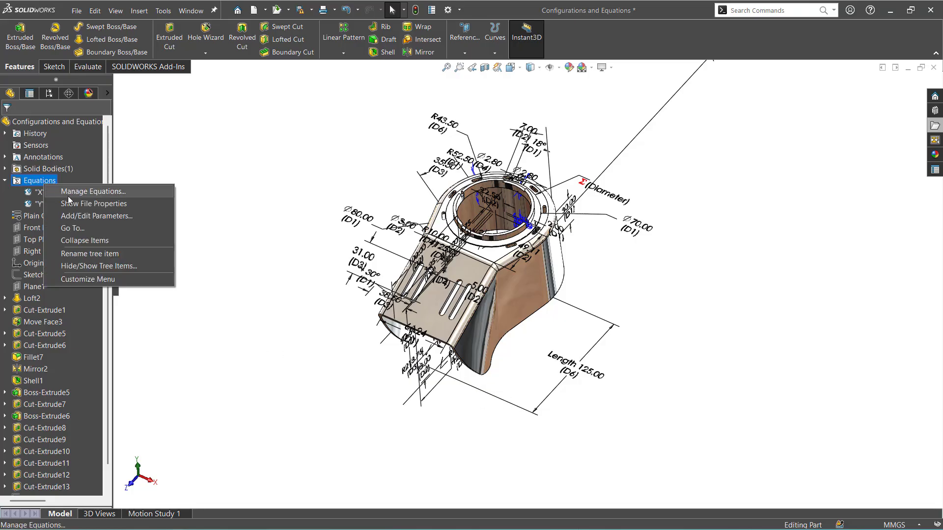
left_click(69, 195)
left_click(75, 147)
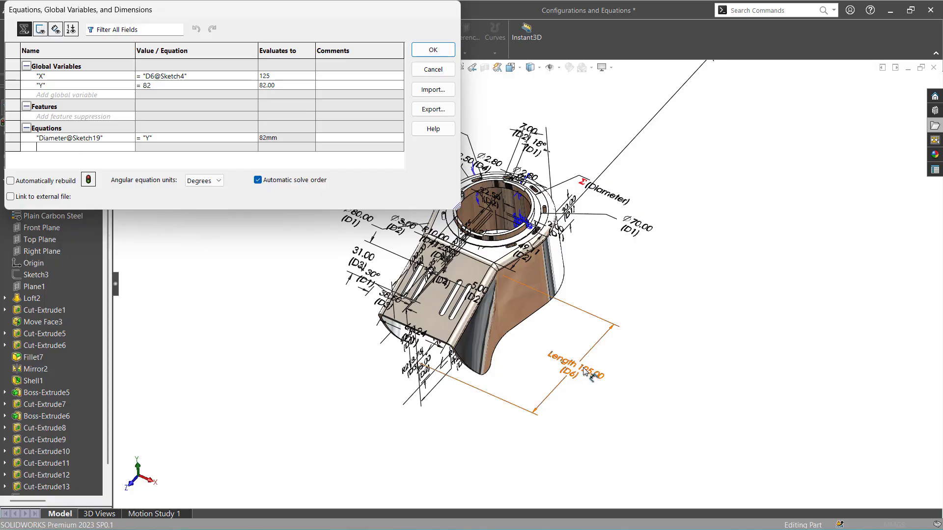
middle_click_drag(596, 435, 584, 385)
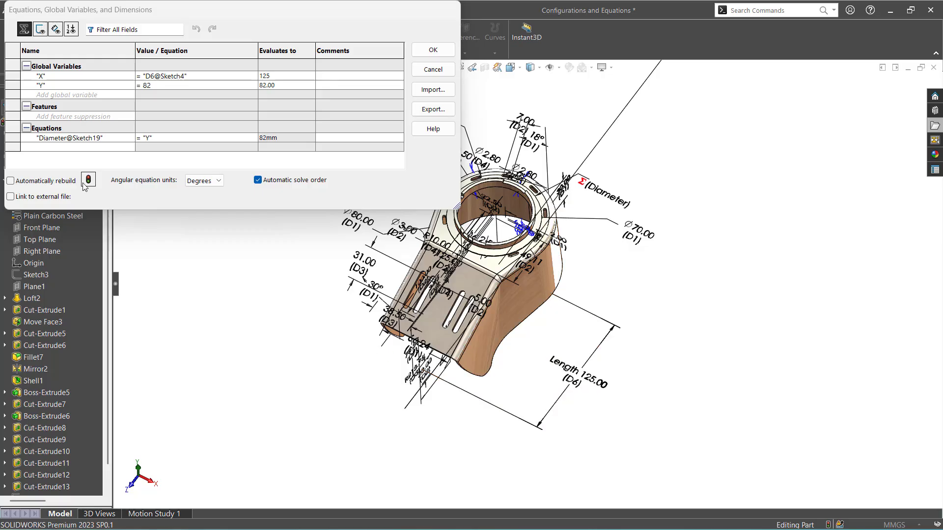
left_click(64, 147)
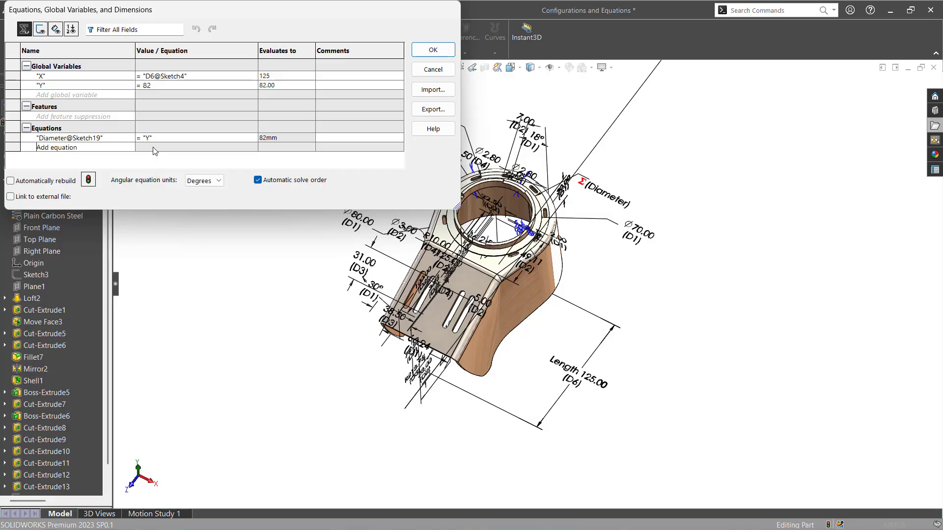
left_click(592, 381)
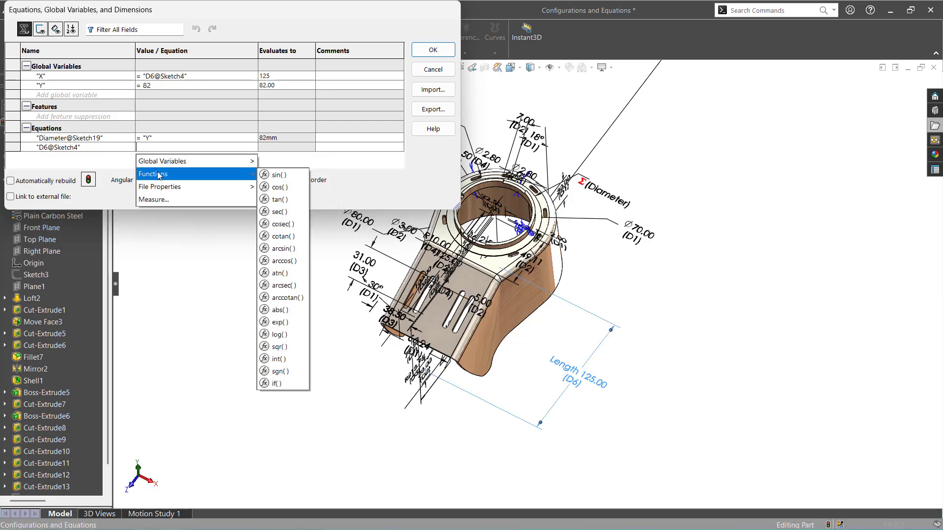
mouse_move(156, 168)
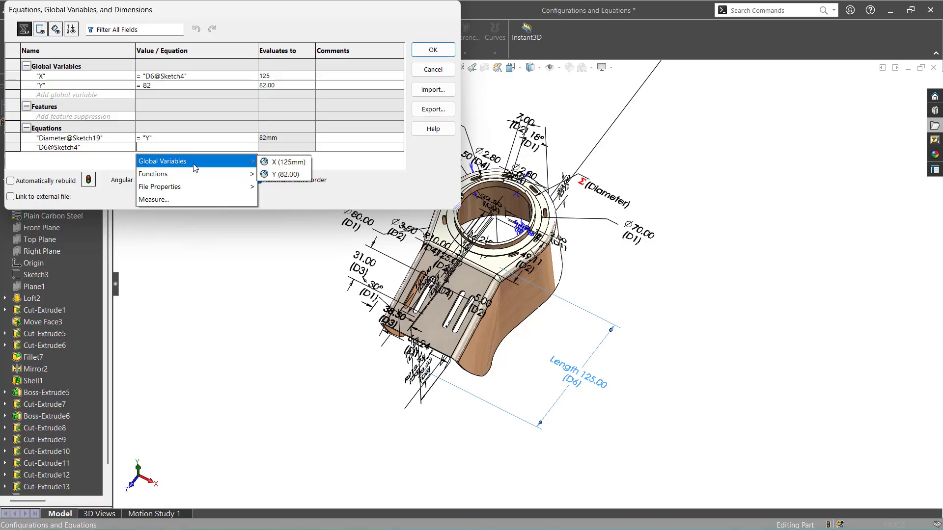
left_click(281, 165)
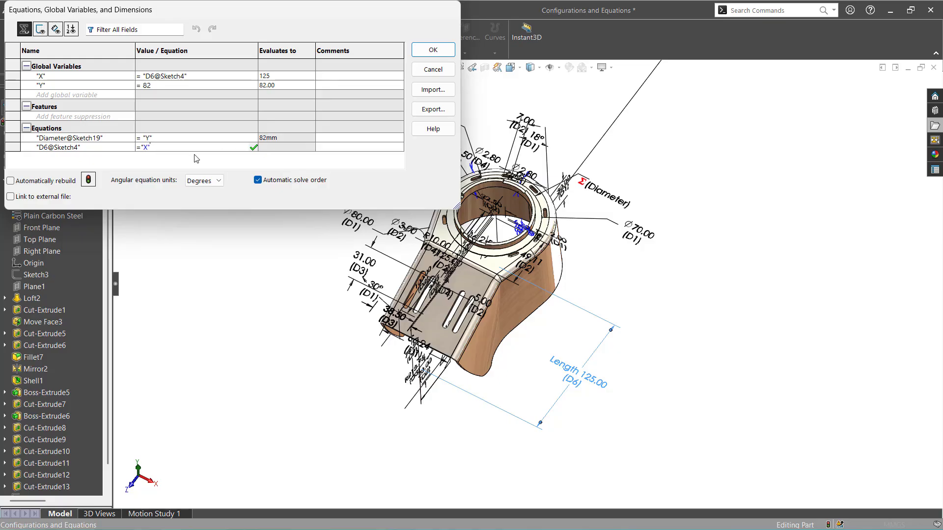
type("/2")
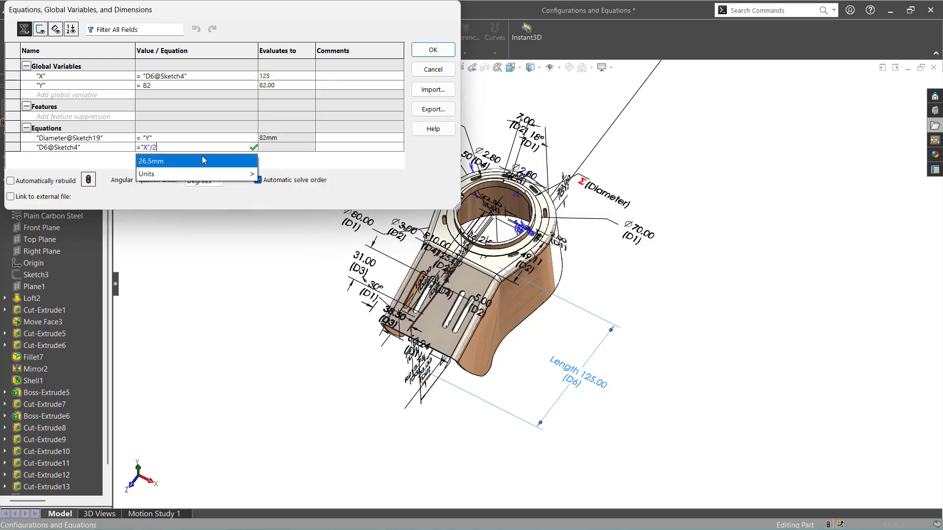
left_click(293, 148)
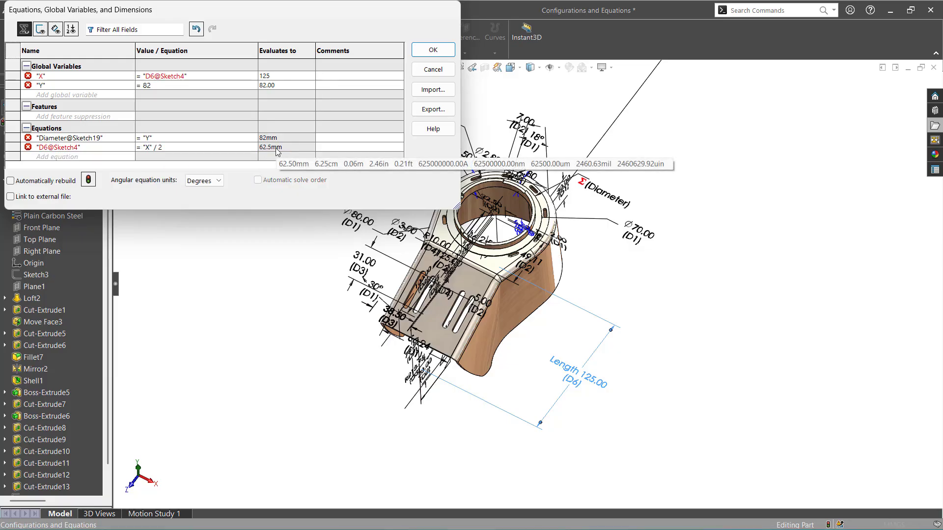
Extend the D6@Sketch4 equation to "X" / 2 + 62.5
left_click(180, 148)
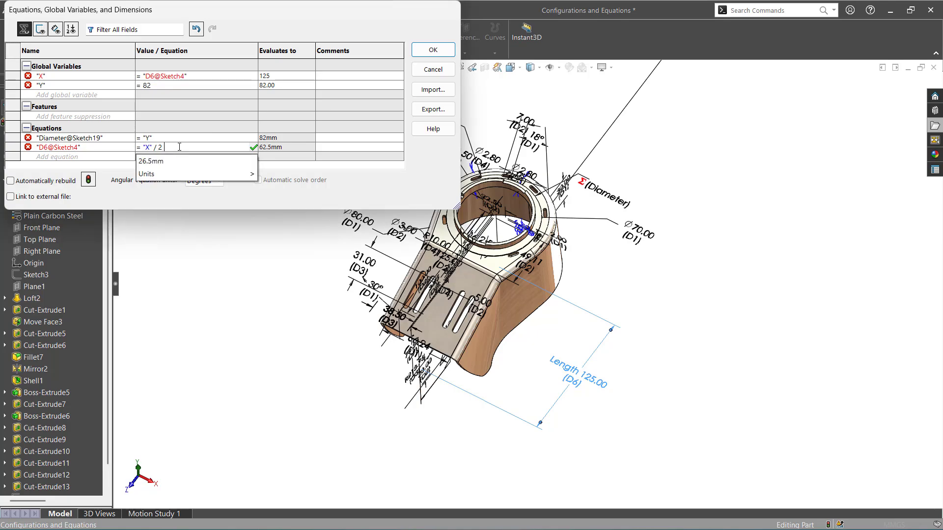
type("+62.5")
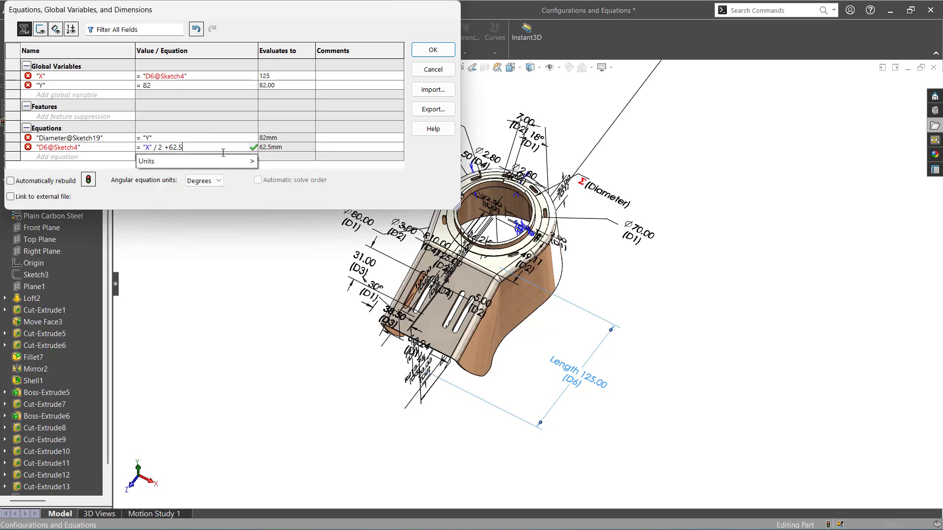
key("Return")
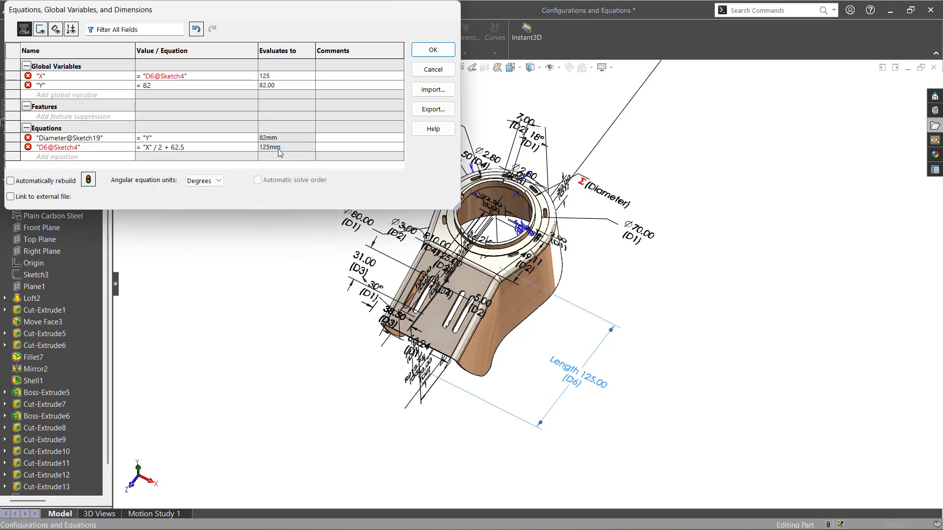
Change the added constant in the D6@Sketch4 equation to 62 and apply the equations to the part
left_click(187, 146)
key("BackSpace")
key("BackSpace")
key("Return")
left_click(434, 51)
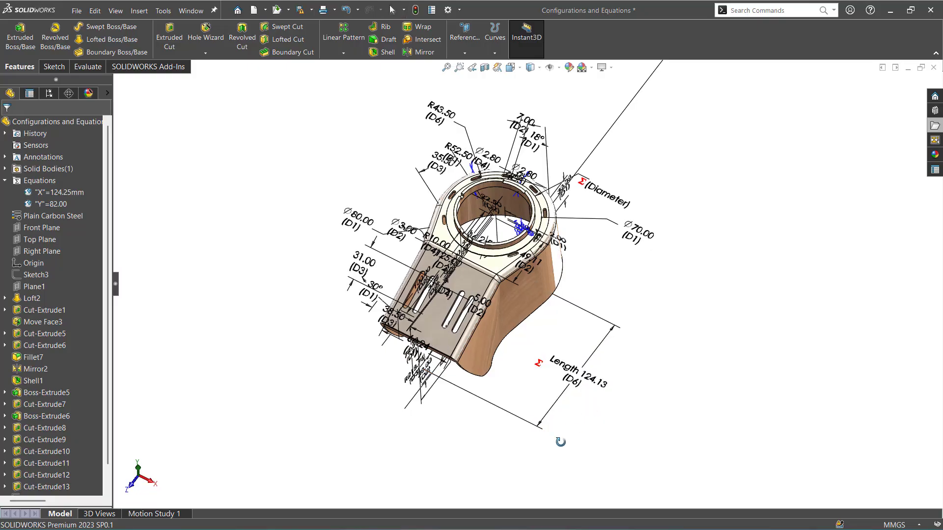
Turn off the display of the feature dimensions on the model
mouse_move(558, 440)
middle_mouse_down()
mouse_move(530, 381)
mouse_move(539, 408)
mouse_move(529, 413)
mouse_move(562, 440)
middle_mouse_up()
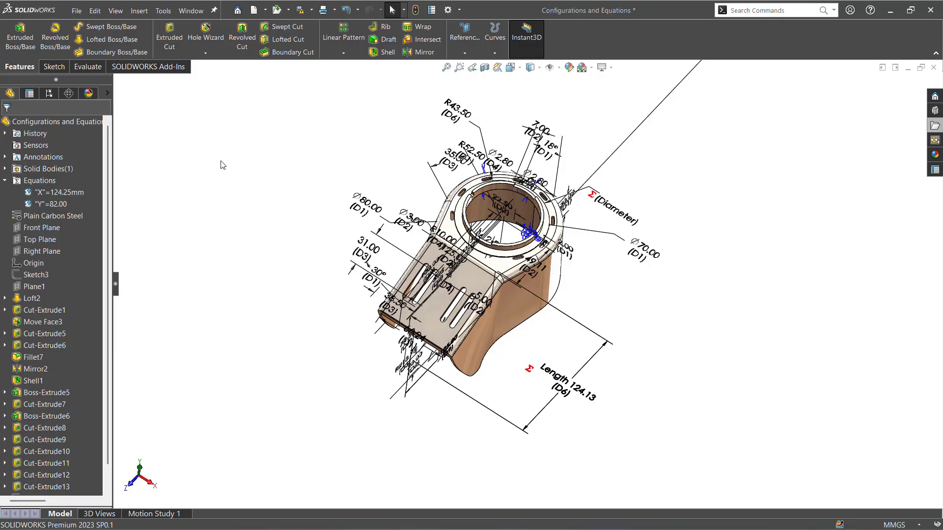
right_click(42, 156)
left_click(66, 177)
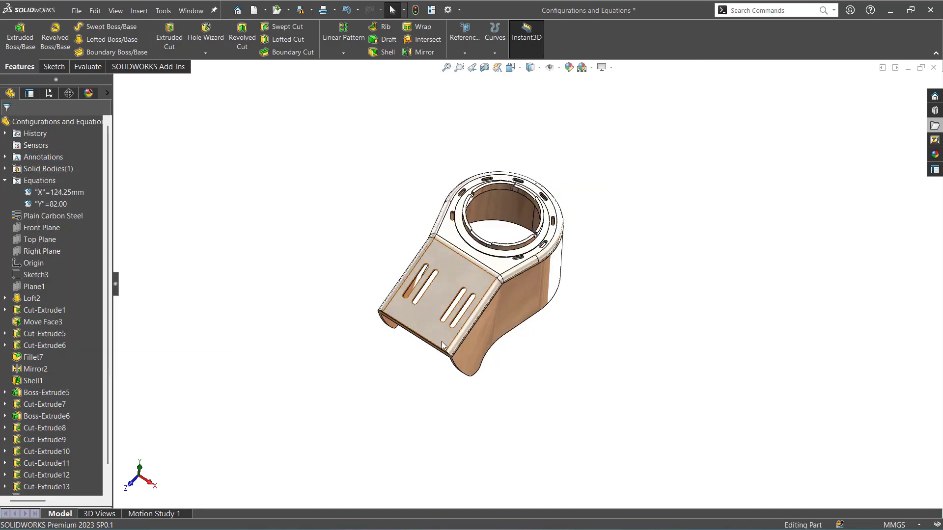
Change the part's material from the steel library to Alloy Steel and close the material settings
middle_click_drag(316, 281, 295, 292)
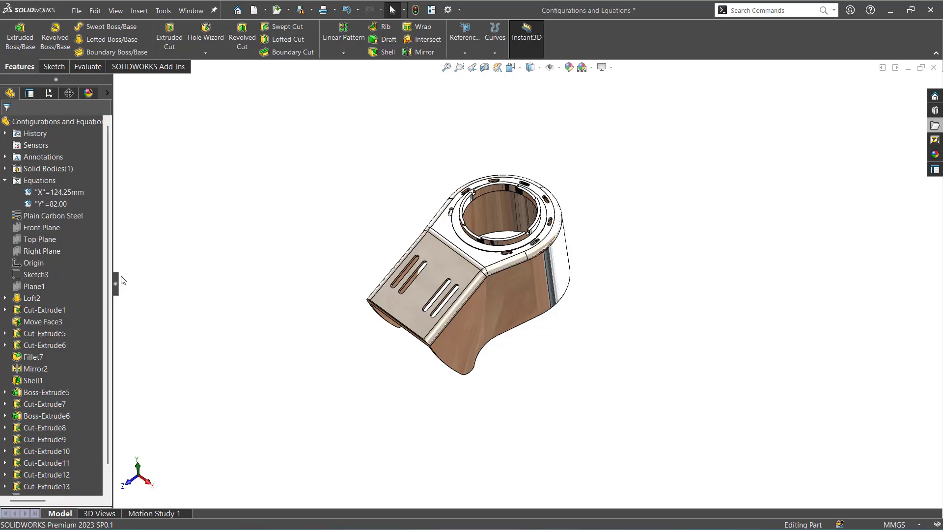
right_click(37, 219)
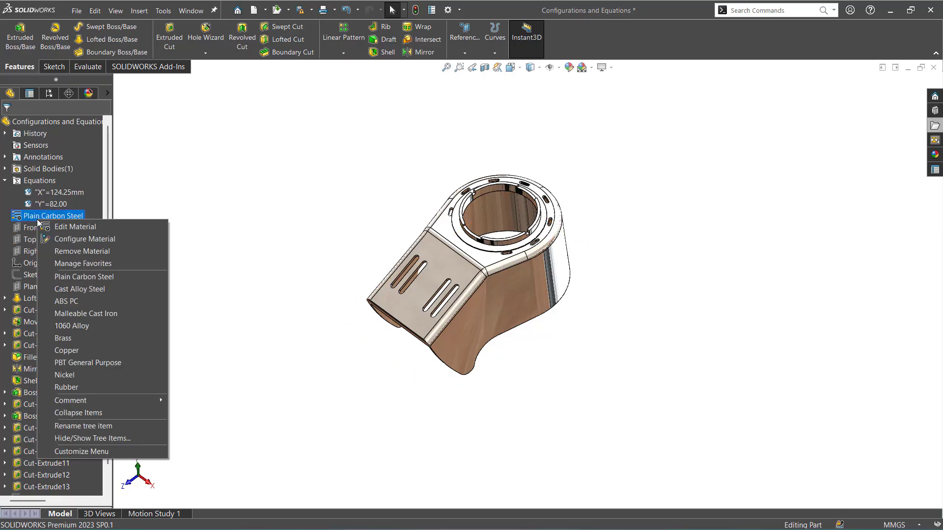
left_click(251, 230)
right_click(56, 213)
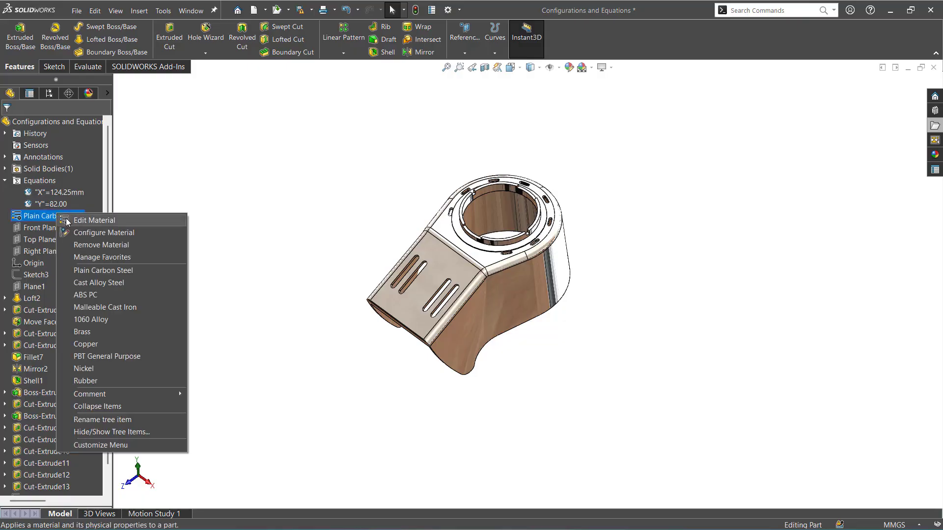
left_click(78, 220)
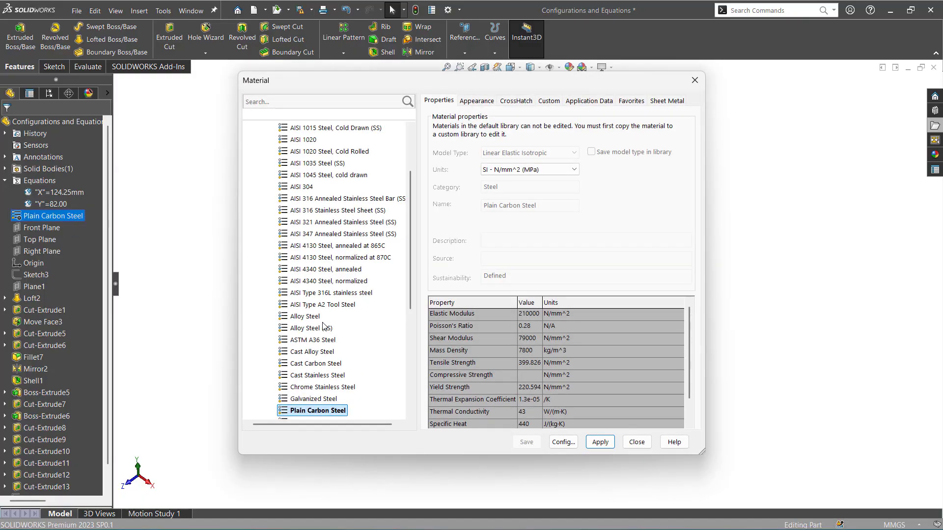
scroll(322, 336, "up", 3)
scroll(313, 252, "down", 3)
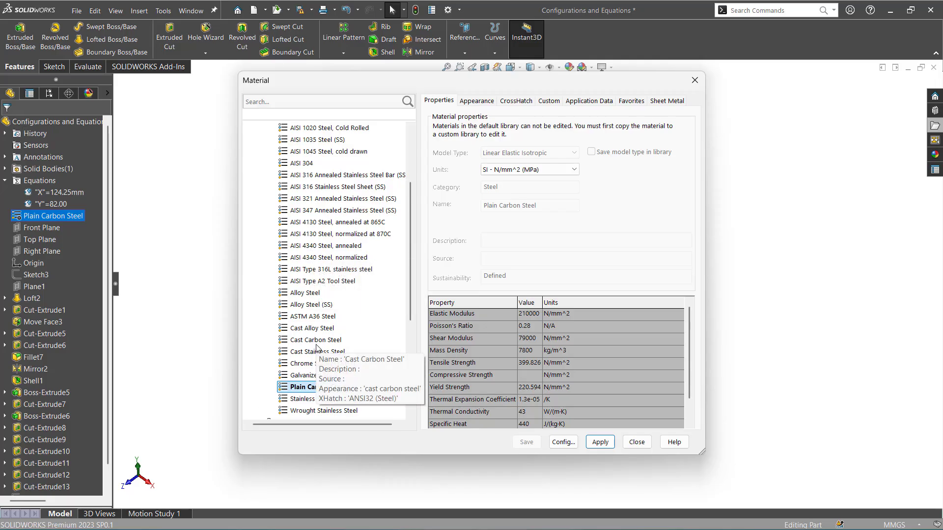
left_click(315, 294)
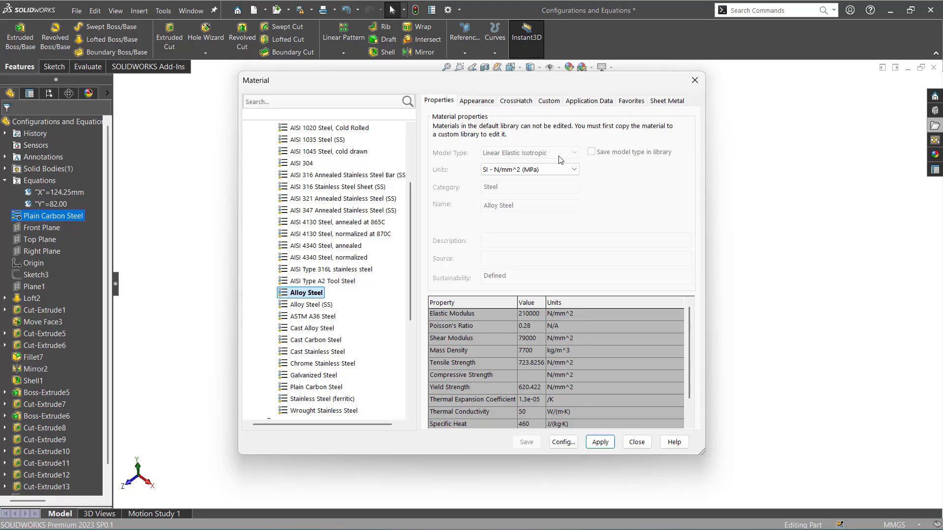
left_click_drag(521, 83, 316, 95)
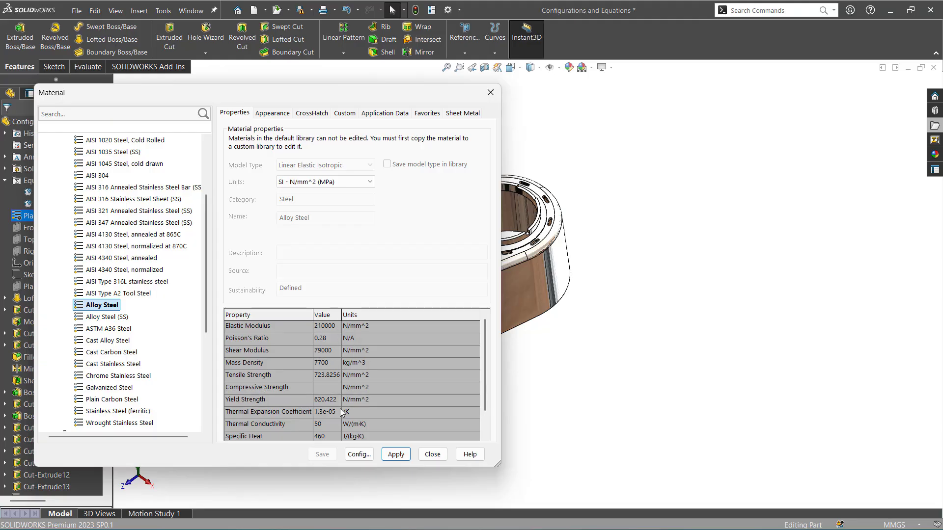
left_click(403, 457)
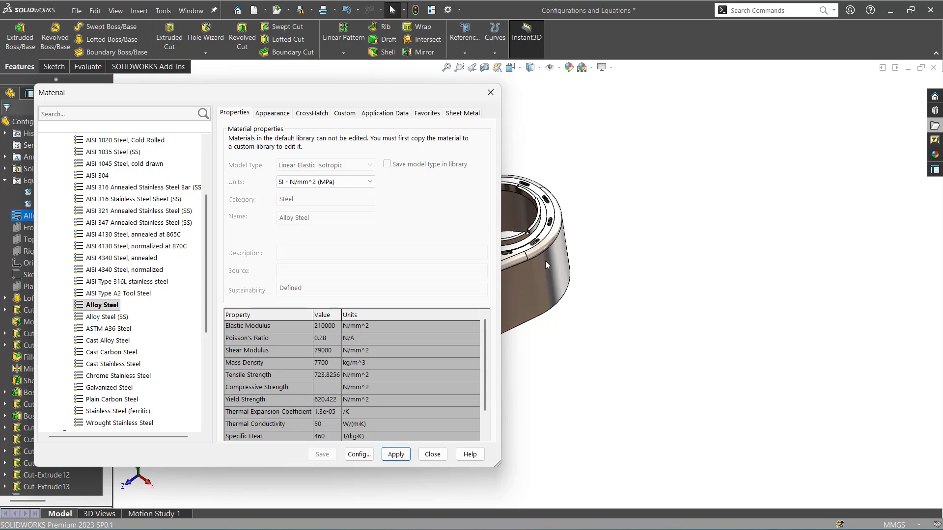
left_click(432, 455)
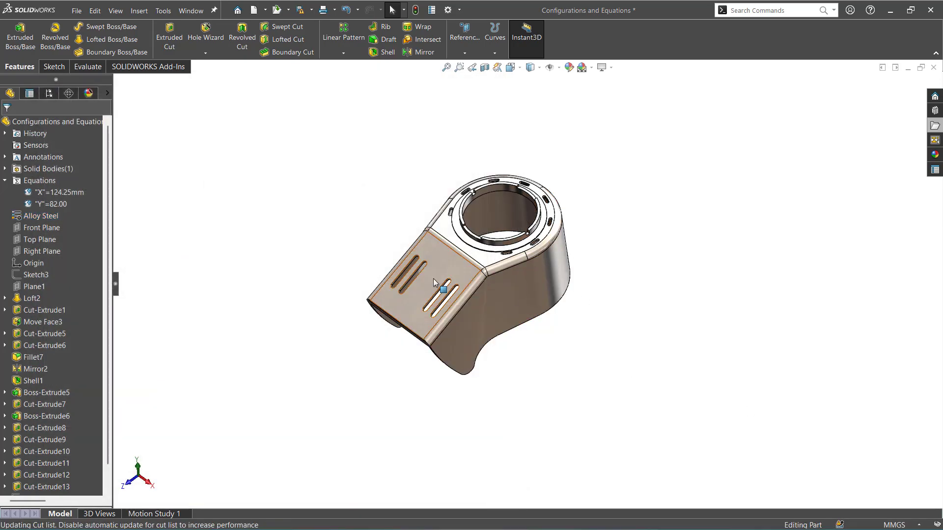
Add a new configuration named "Suppress" to the part
left_click(24, 170)
mouse_move(286, 261)
middle_mouse_down()
mouse_move(312, 316)
mouse_move(287, 256)
middle_mouse_up()
left_click(49, 93)
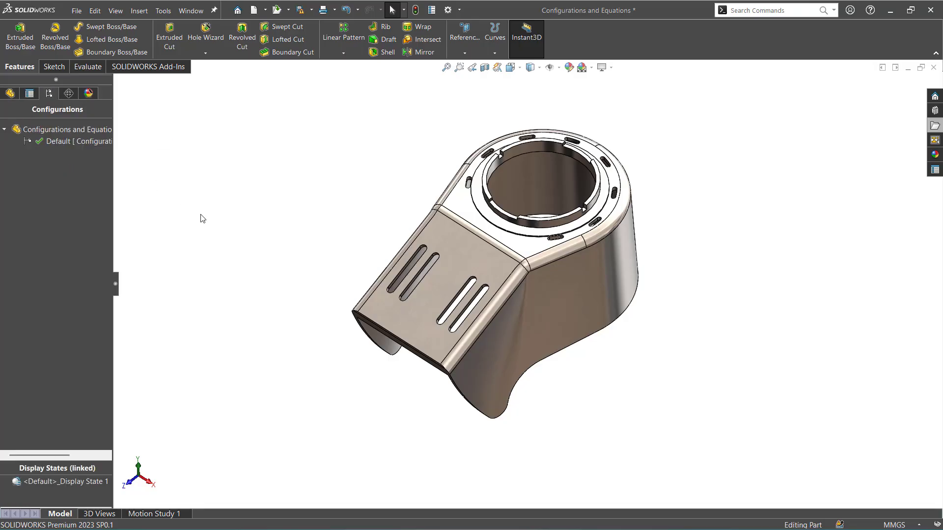
right_click(66, 143)
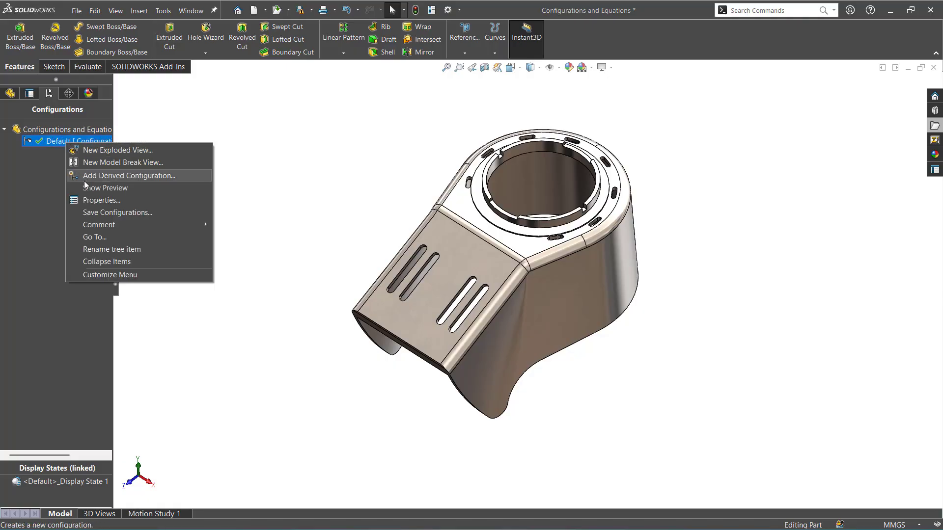
left_click(41, 173)
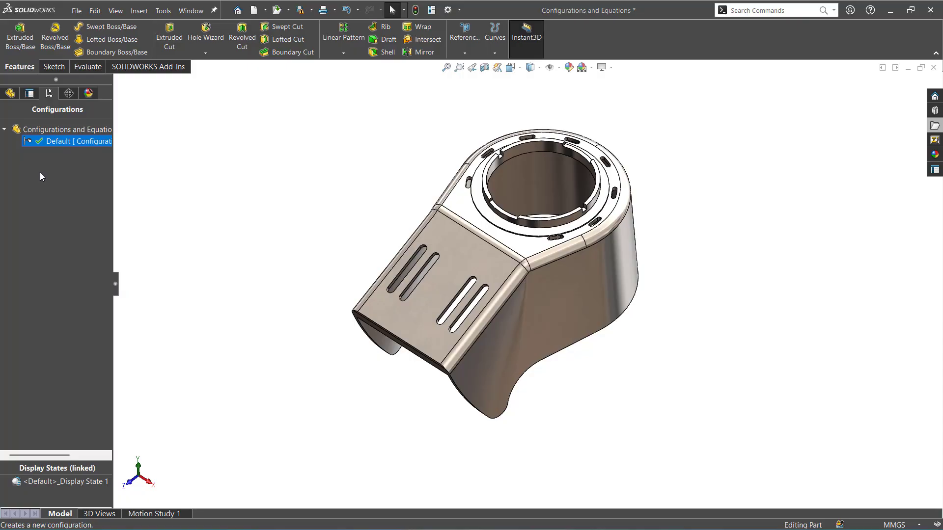
right_click(42, 129)
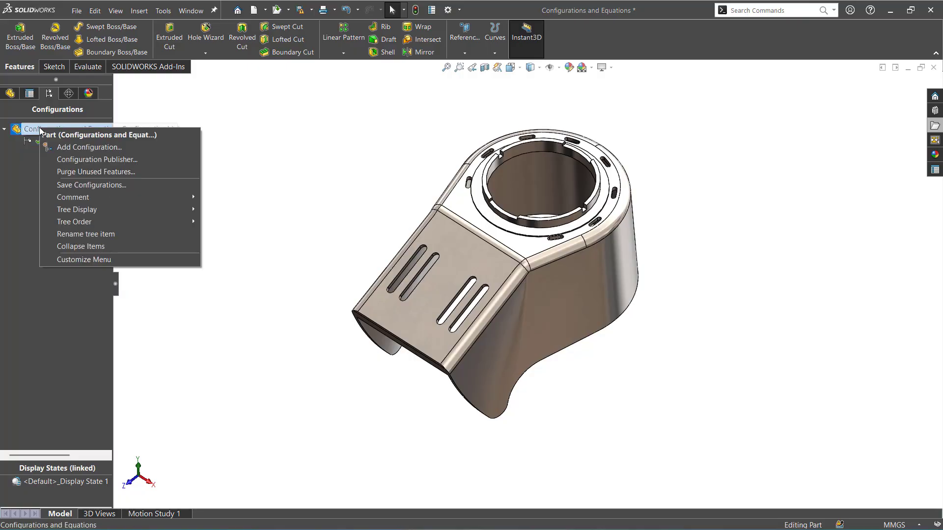
left_click(71, 148)
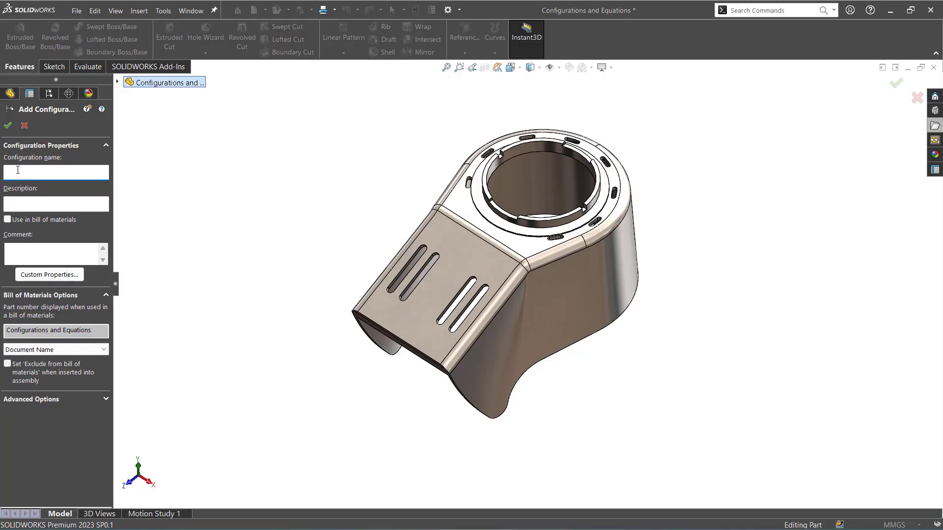
type("Suppress")
left_click(31, 248)
left_click(8, 126)
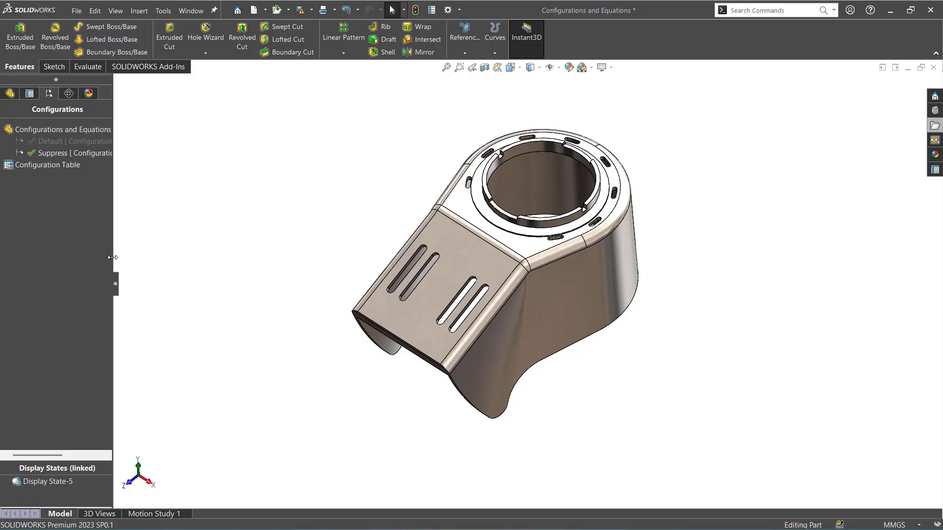
Widen the configurations pane, make sure the Suppress configuration is active, and return to the part's feature tree
left_click_drag(112, 257, 133, 256)
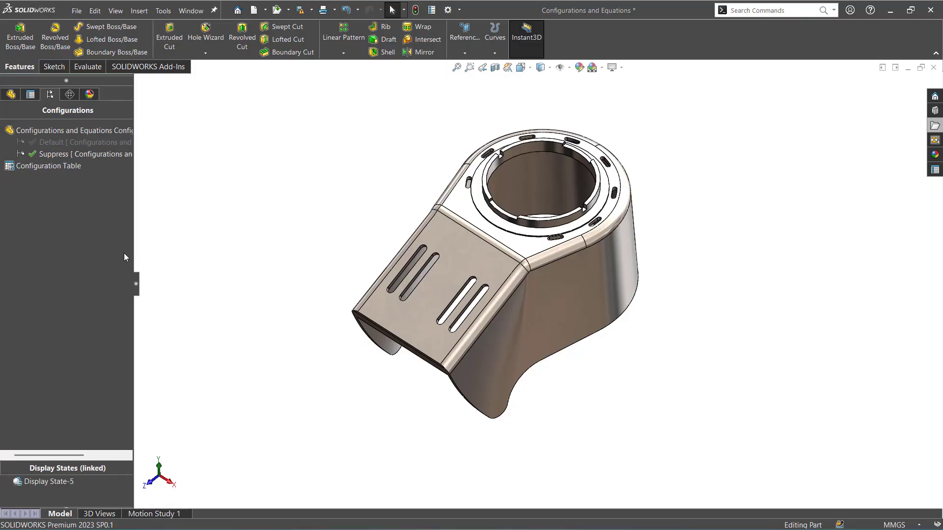
double_click(58, 156)
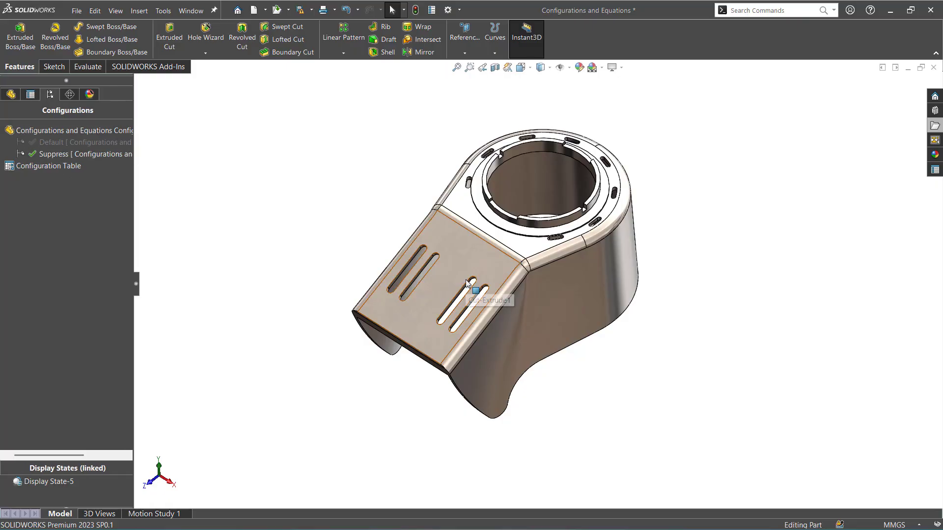
left_click(12, 97)
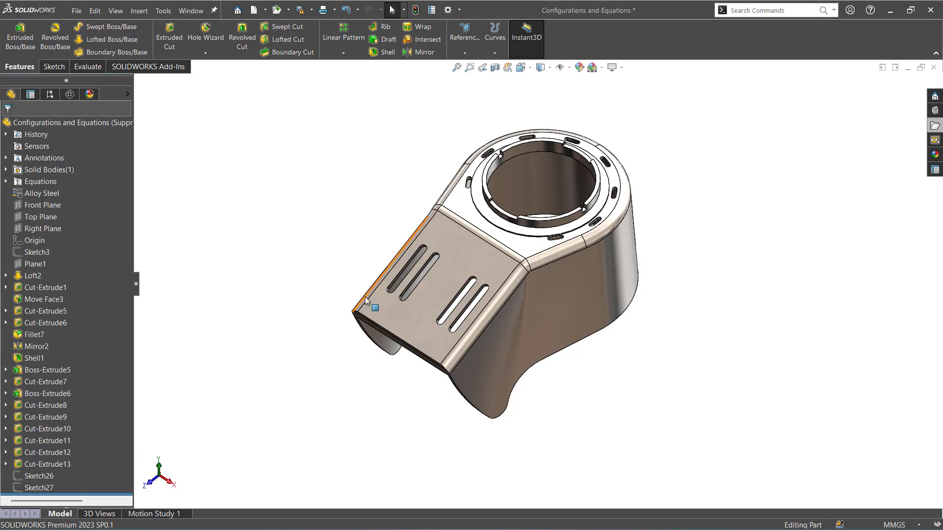
Suppress Cut-Extrude9, the slots in the sloped face, in the Suppress configuration
scroll(414, 286, "down", 5)
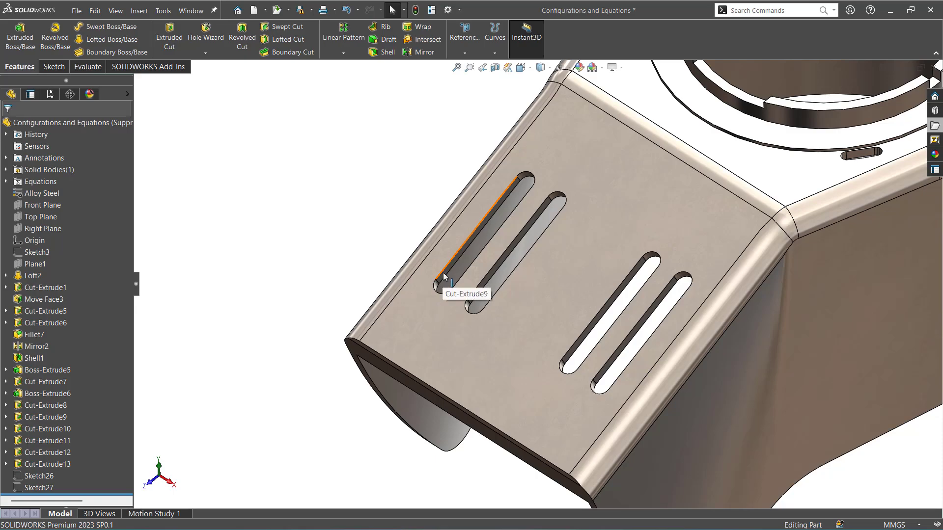
left_click(444, 274)
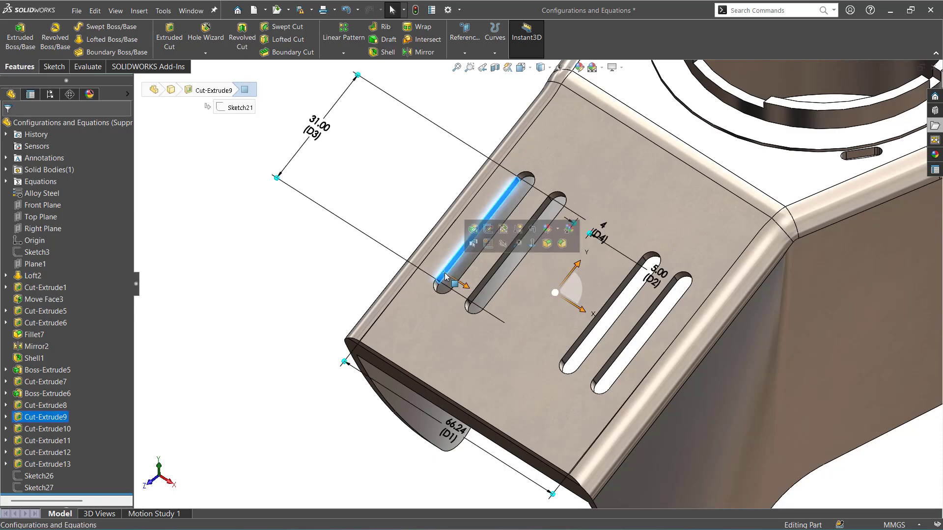
left_click(519, 230)
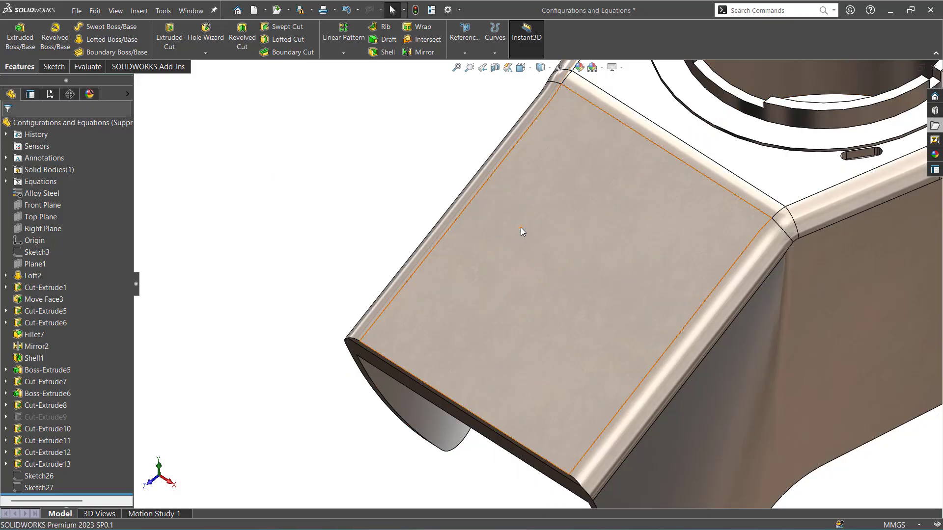
mouse_move(40, 421)
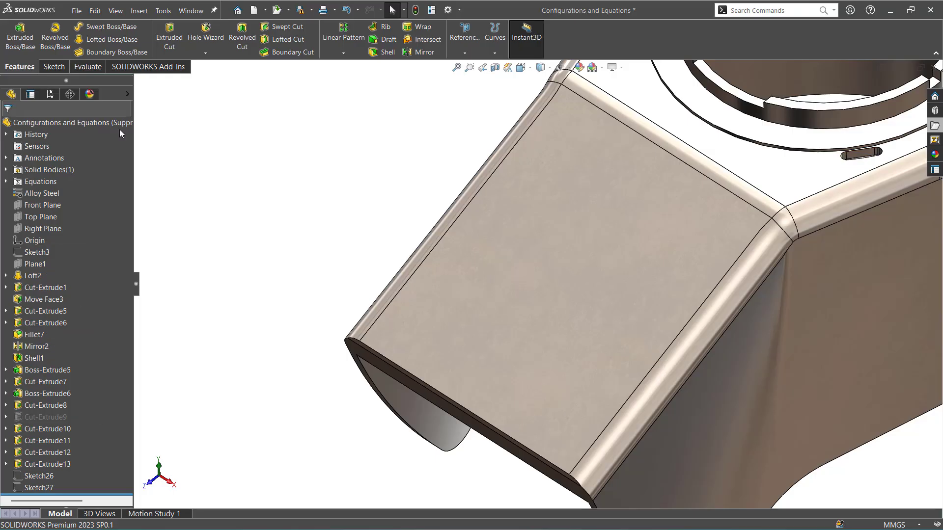
Activate the Default configuration, switch back to the Suppress configuration to compare the sloped face, and fit the part in view
left_click(50, 94)
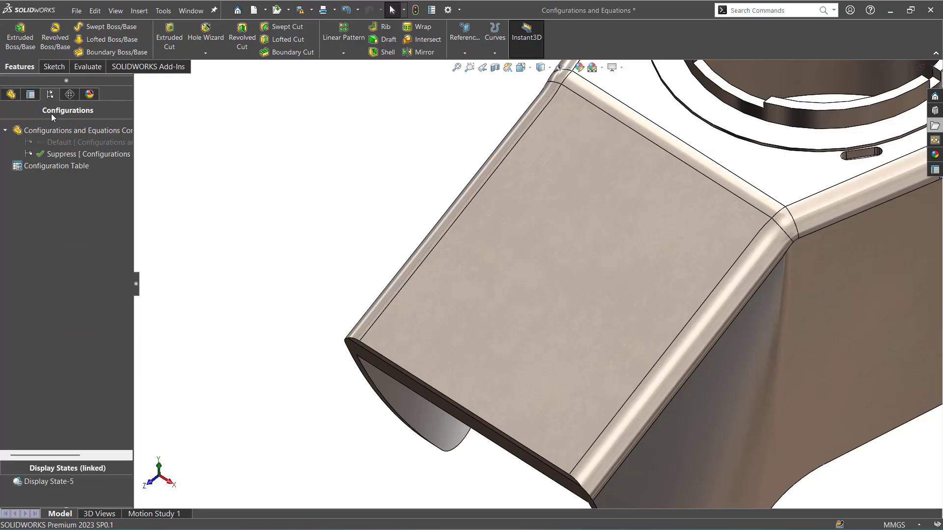
double_click(60, 142)
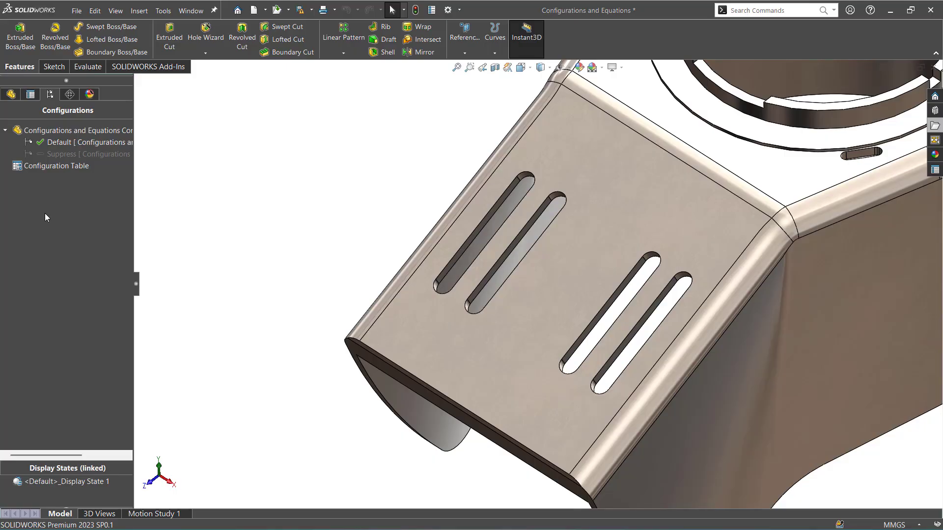
double_click(111, 154)
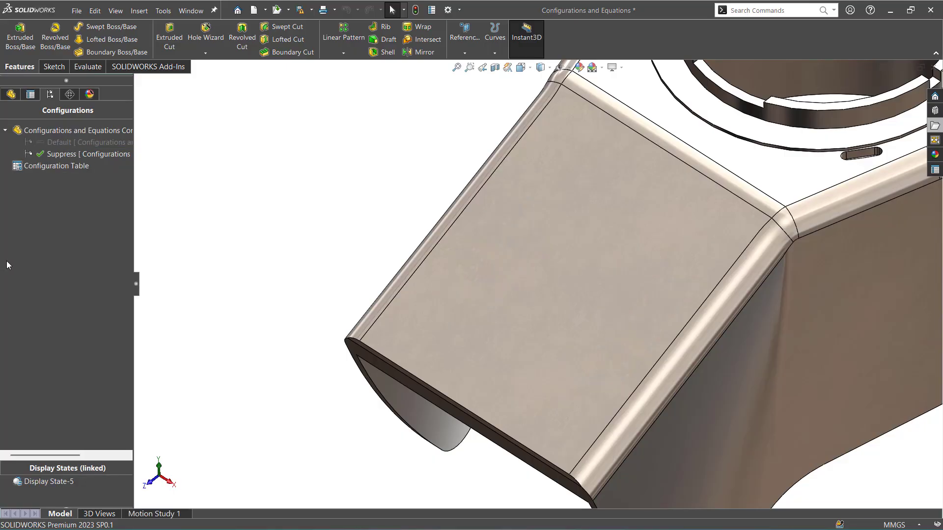
key("f")
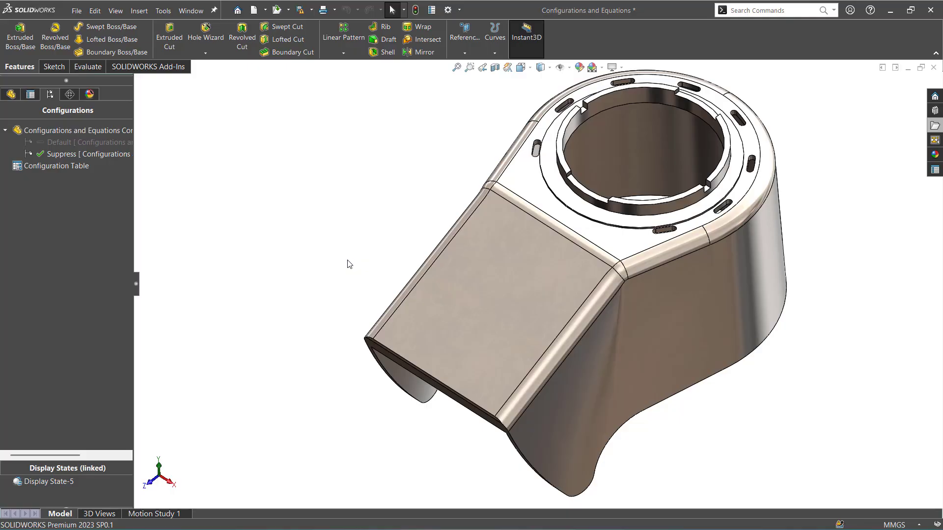
Insert an Excel design table into the part with Auto-create as its source
right_click(47, 132)
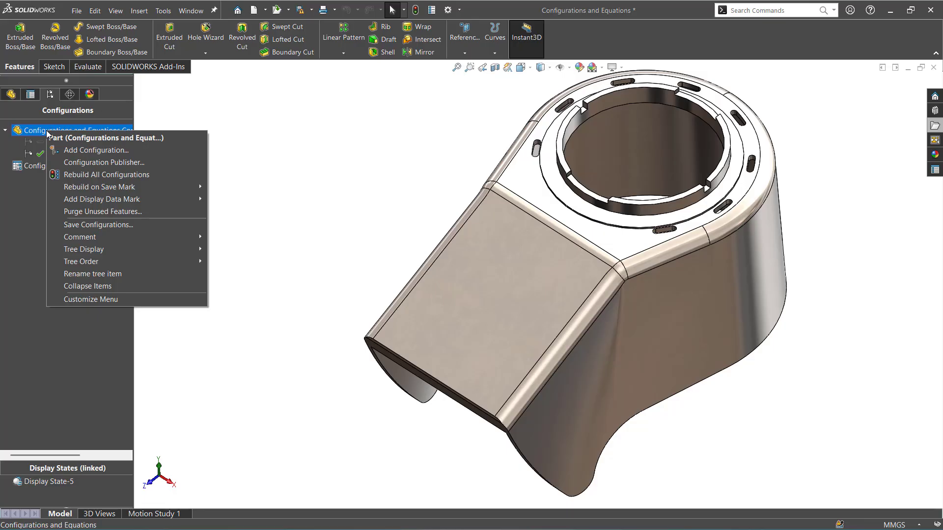
left_click(264, 132)
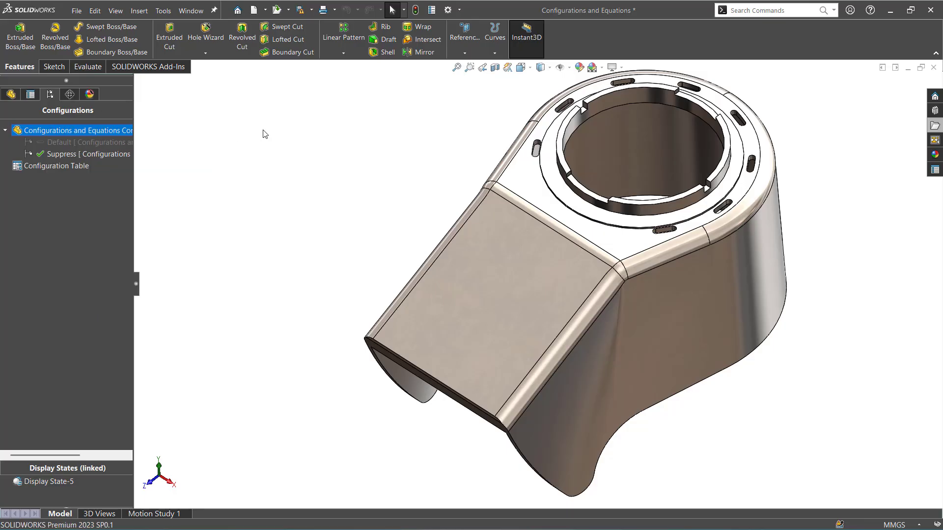
left_click(163, 11)
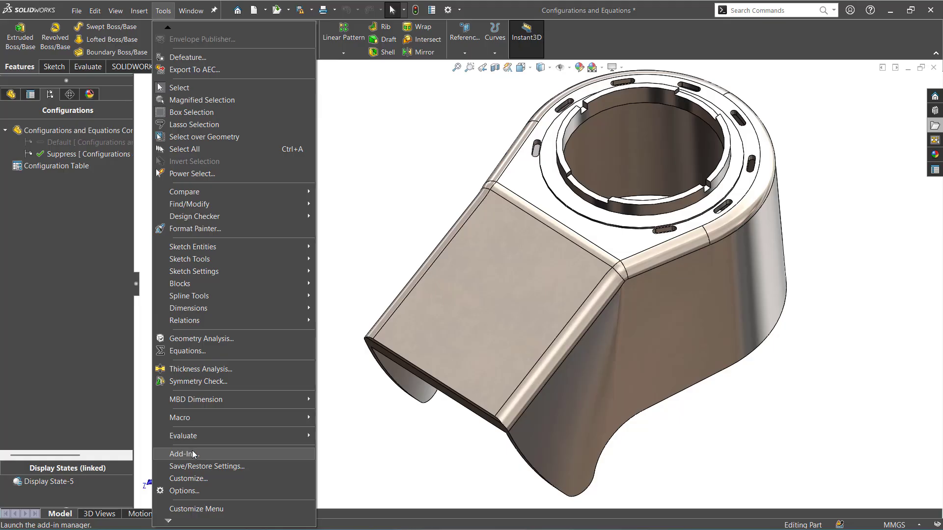
mouse_move(225, 260)
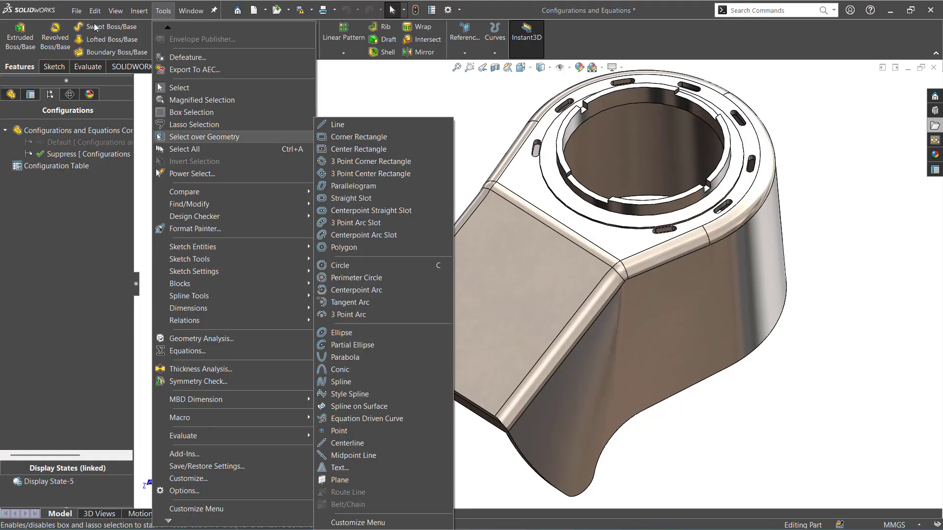
mouse_move(139, 11)
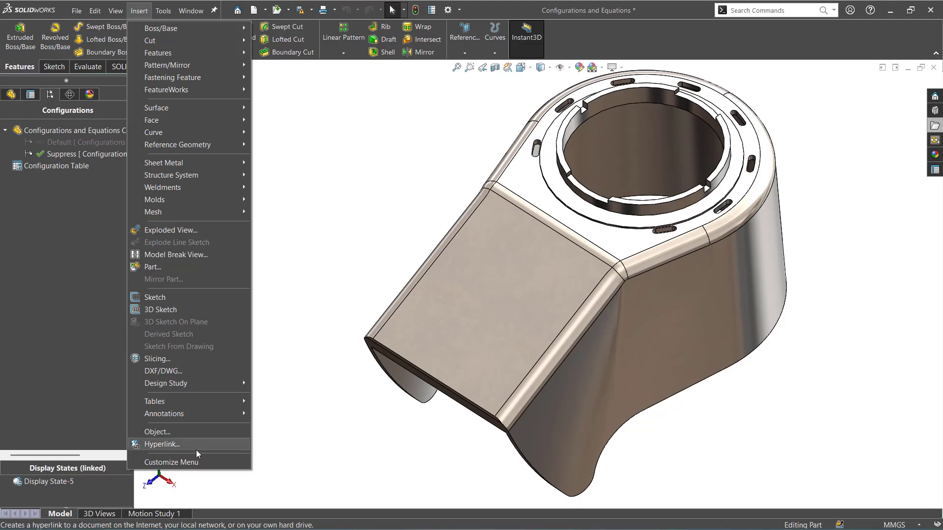
mouse_move(185, 403)
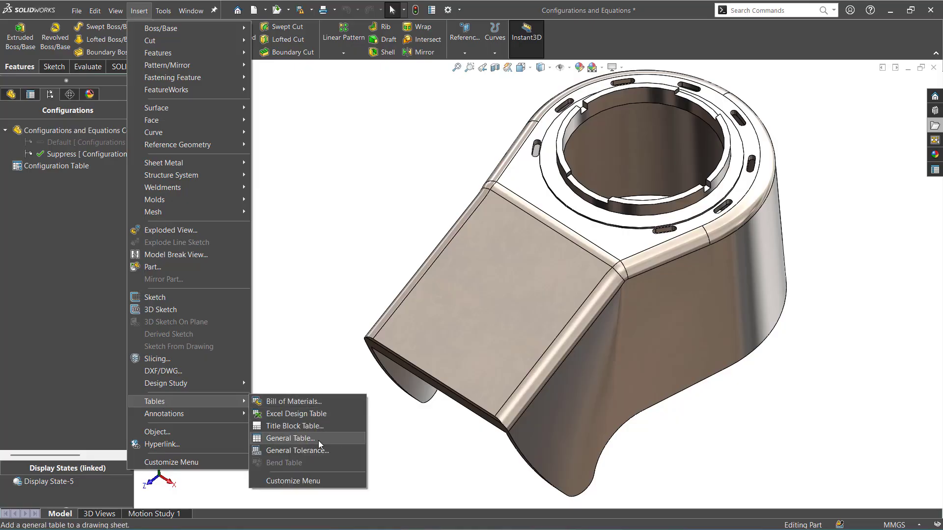
left_click(302, 414)
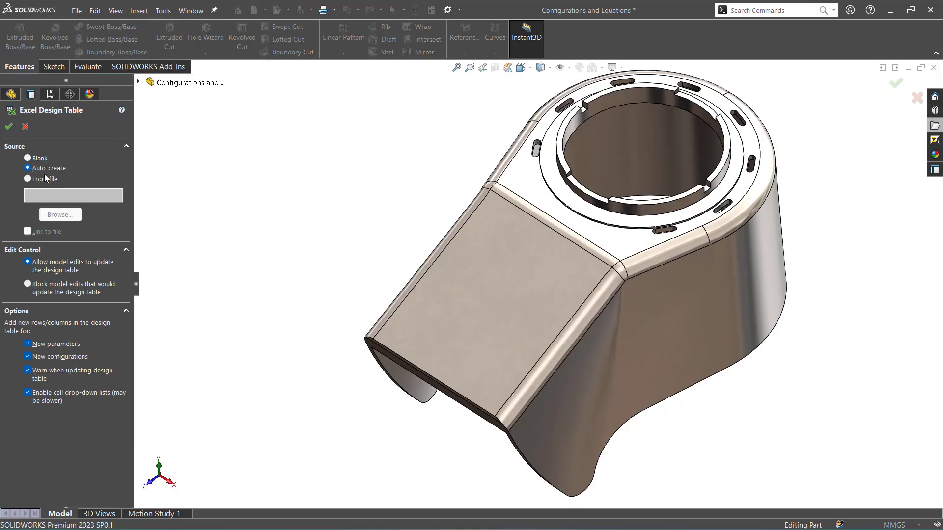
left_click(36, 160)
left_click(37, 170)
left_click(9, 126)
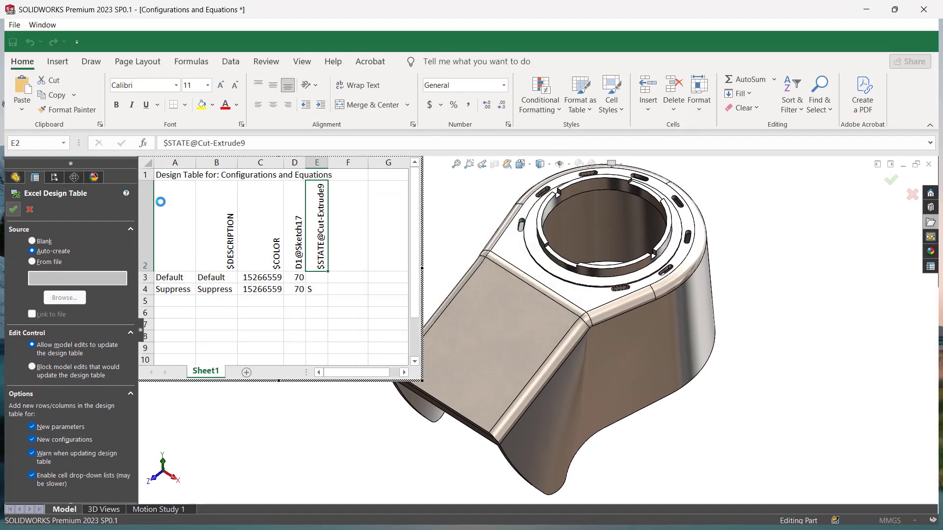
Examine the Description, D1@Sketch17 and Cut-Extrude9 state cells of the Default and Suppress rows in the design table
left_click(209, 281)
left_click(210, 290)
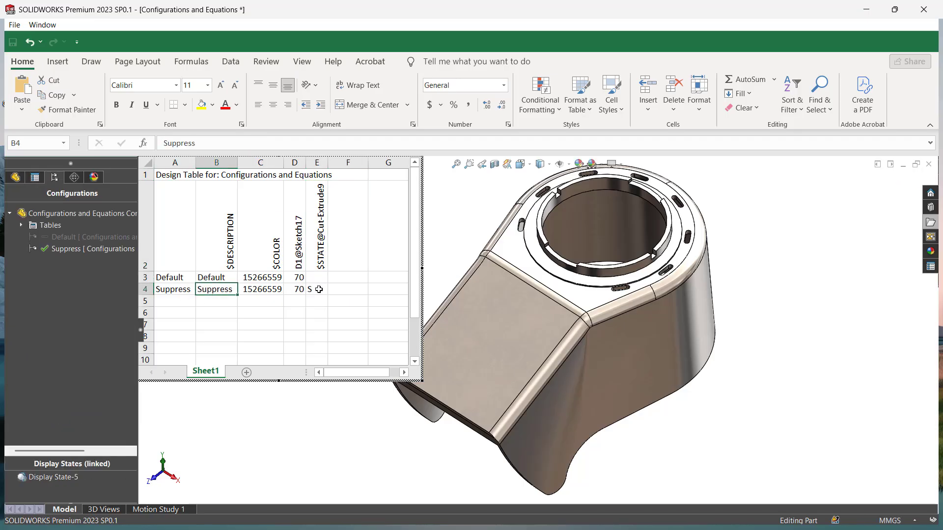
left_click(295, 278)
left_click(303, 289)
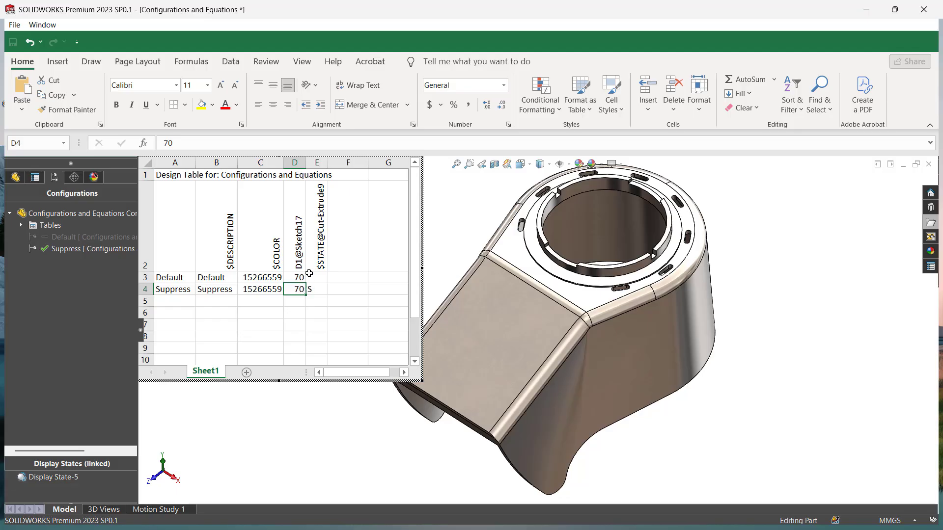
left_click(310, 276)
left_click(314, 288)
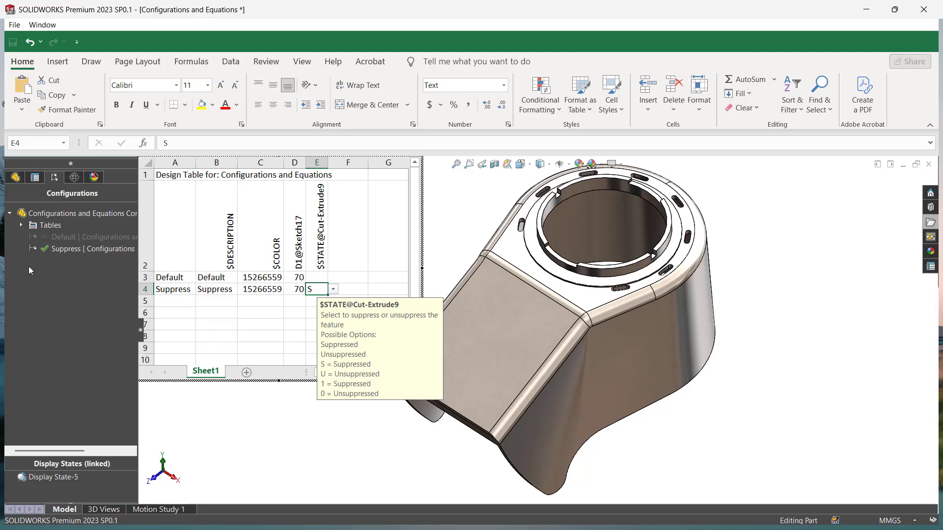
Add a configuration row named "Long" below Suppress in the design table, with "Long" as its description
left_click(162, 301)
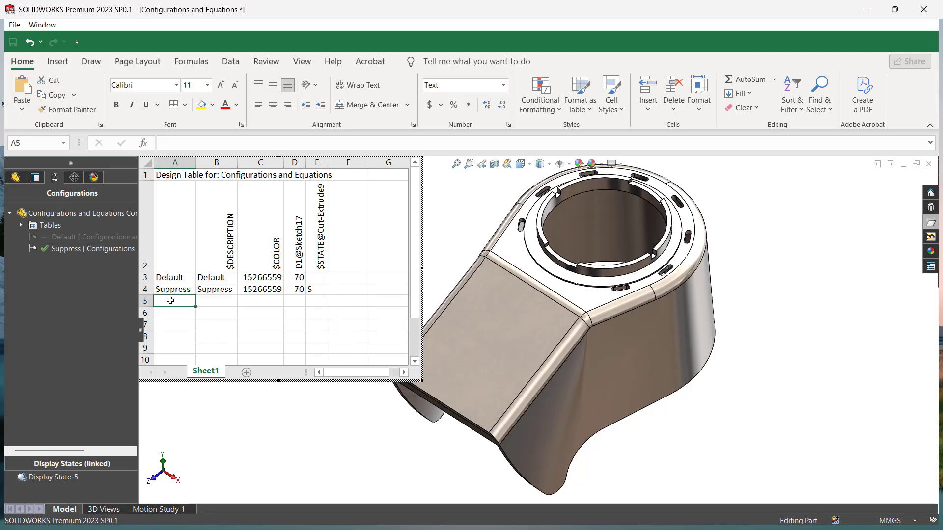
double_click(170, 300)
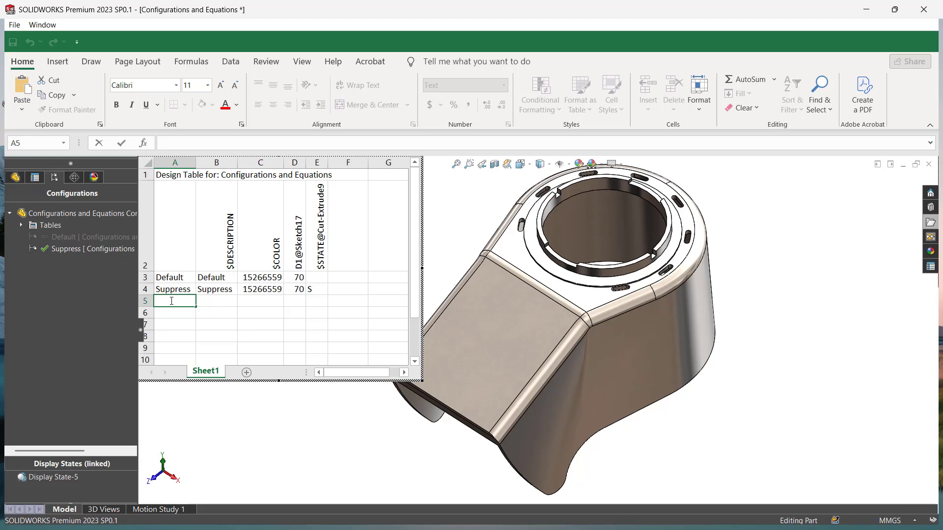
type("S")
key("Delete")
type("Long")
key("Delete")
left_click(218, 302)
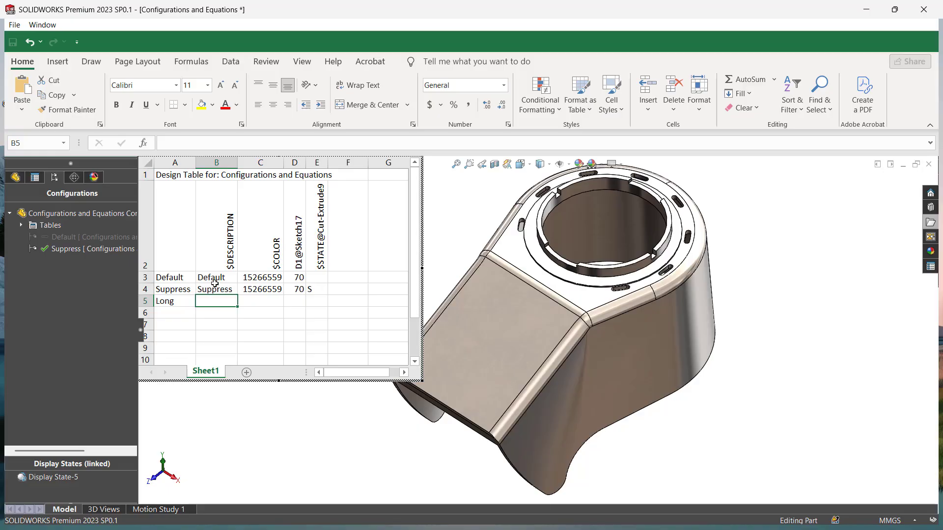
left_click(175, 302)
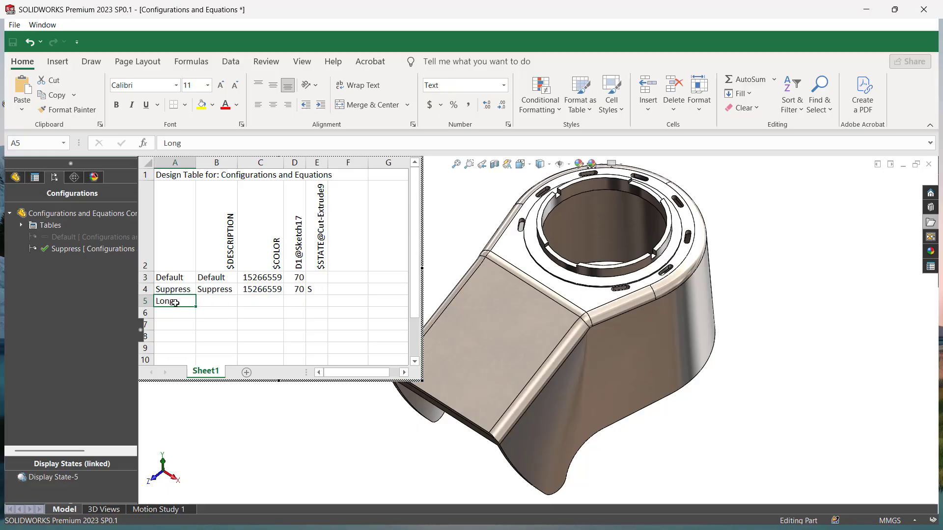
left_click(210, 302)
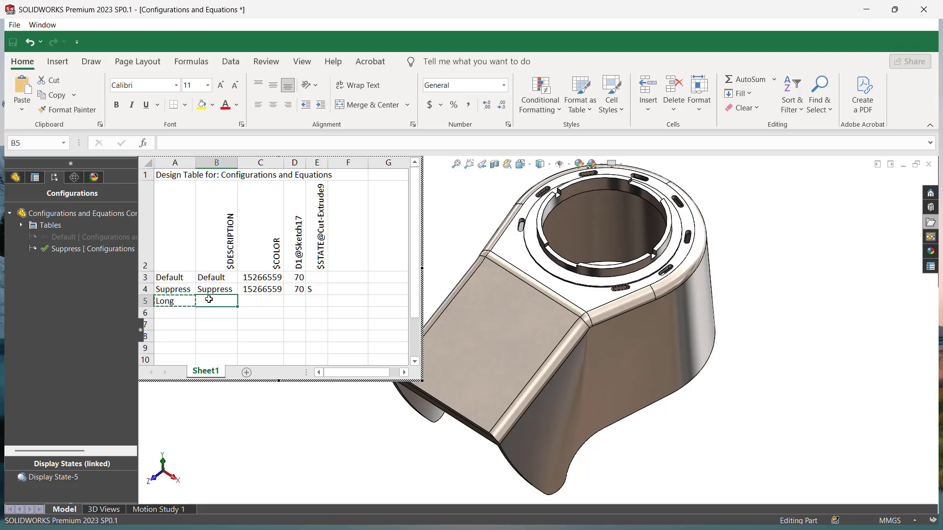
type("Long")
left_click(253, 300)
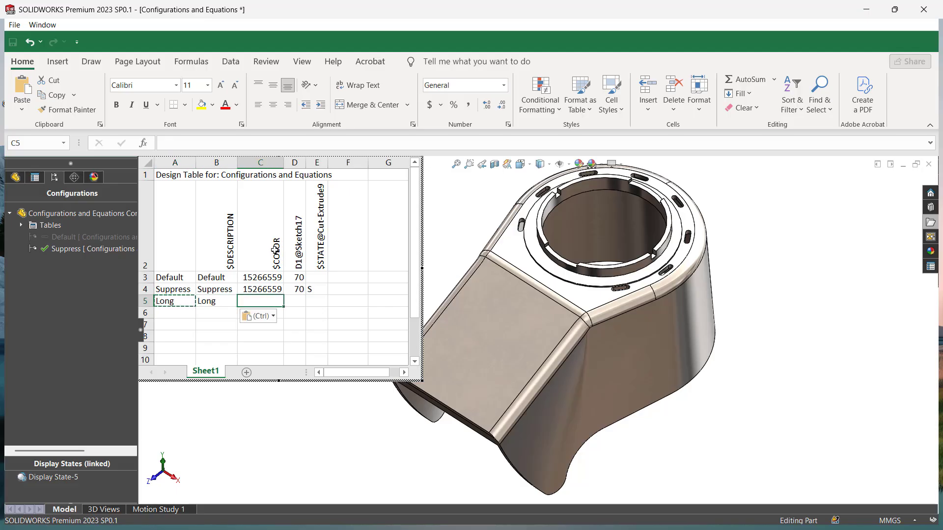
Close the design table to generate the Long configuration, and return to the part's feature tree
left_click(296, 301)
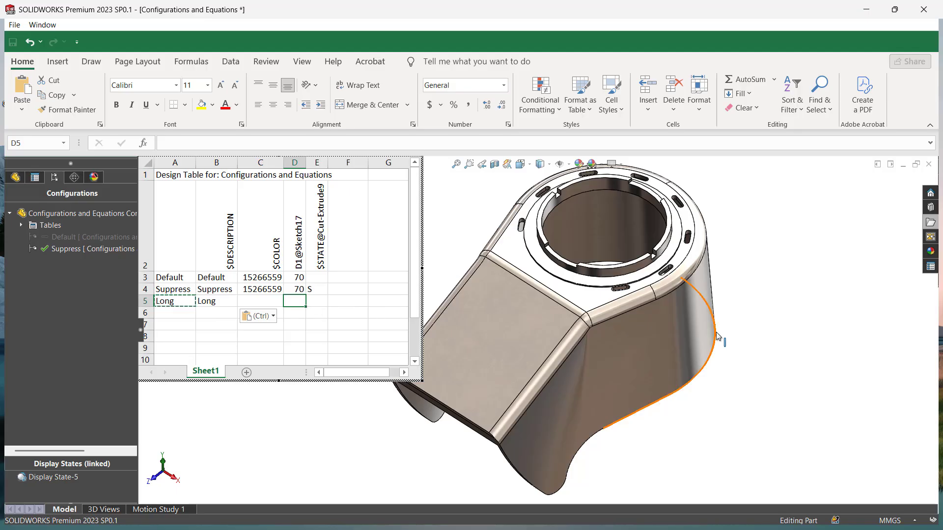
left_click(665, 333)
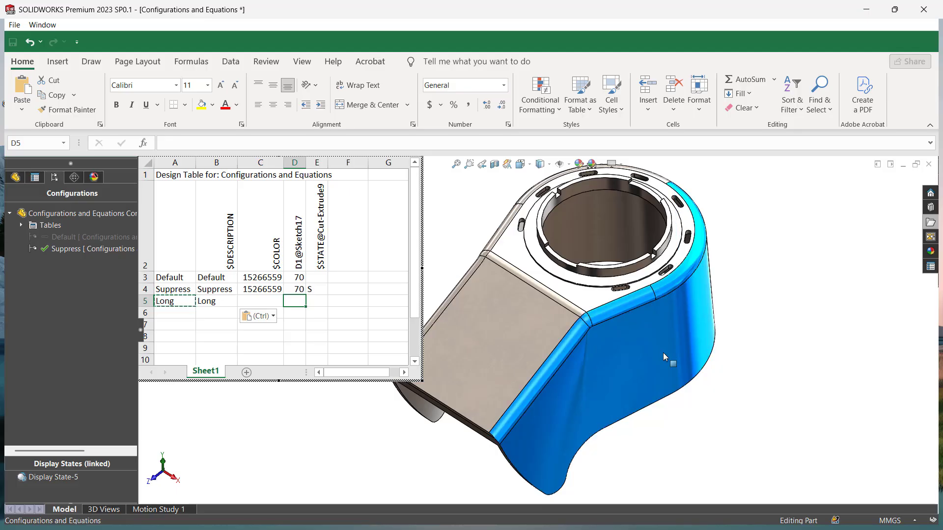
left_click(15, 177)
left_click(49, 240)
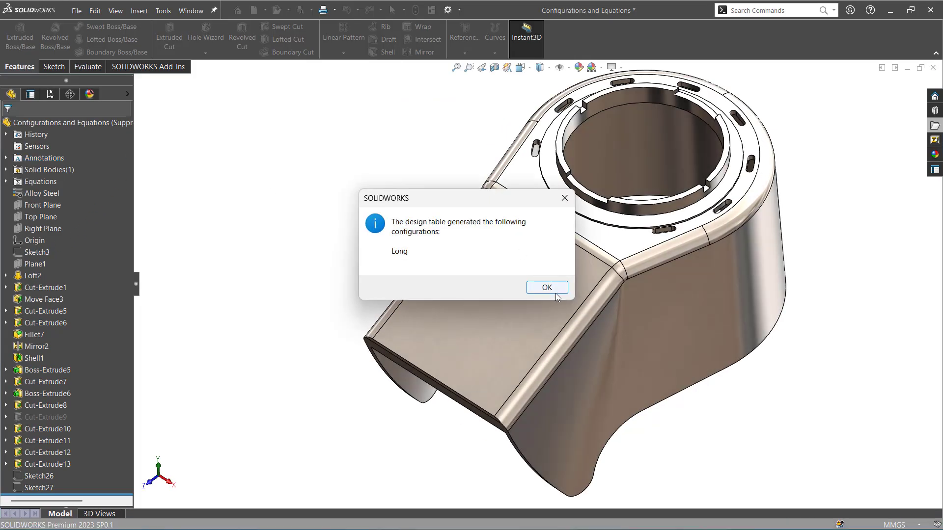
left_click(543, 287)
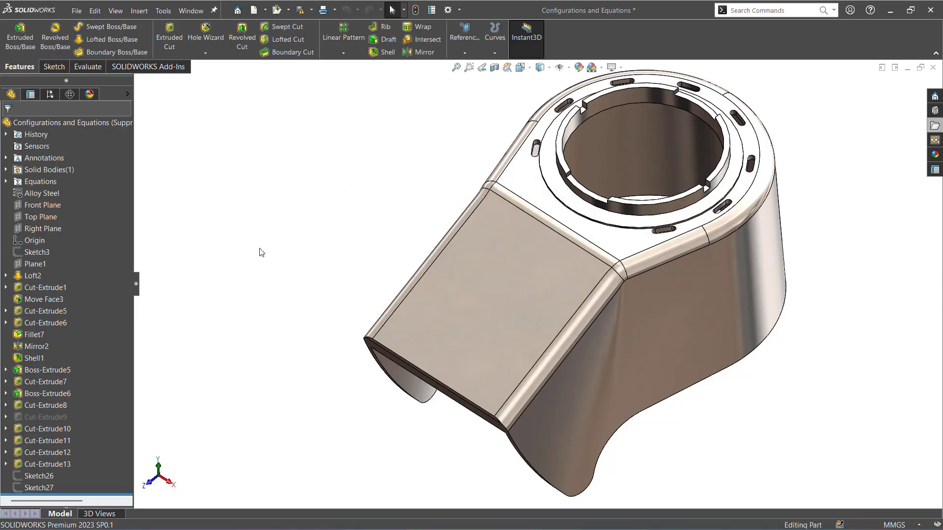
Turn on the display of annotations so the part's dimensions show on the model
right_click(37, 160)
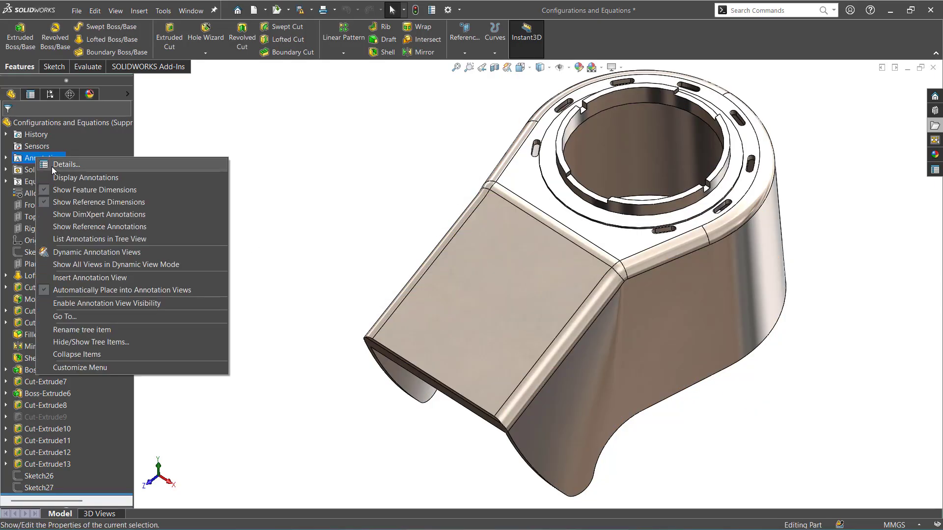
left_click(61, 175)
scroll(289, 302, "up", 5)
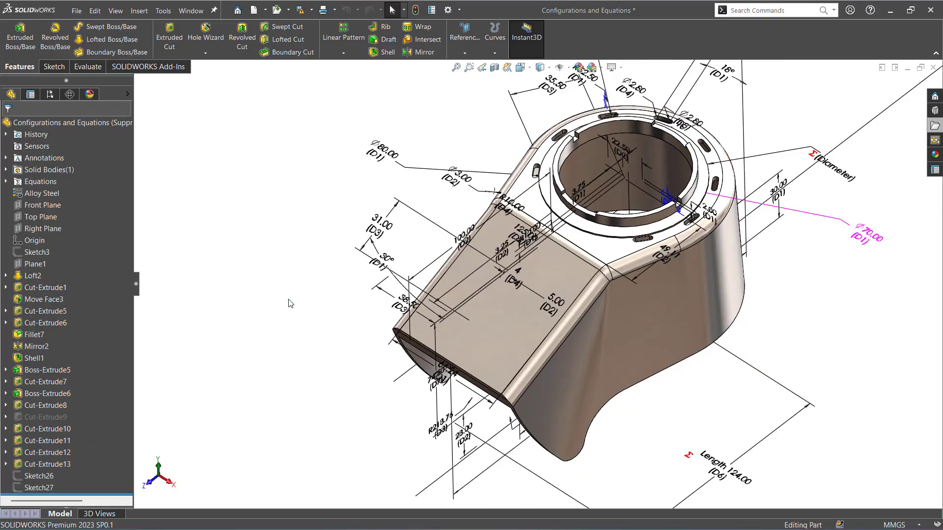
scroll(854, 440, "down", 2)
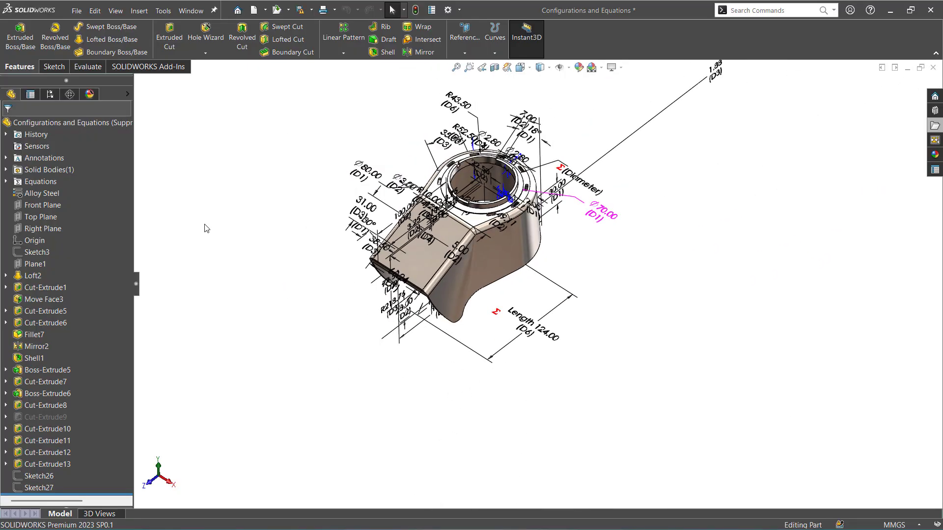
Open the part's Excel design table for editing from its configuration tables
left_click(50, 94)
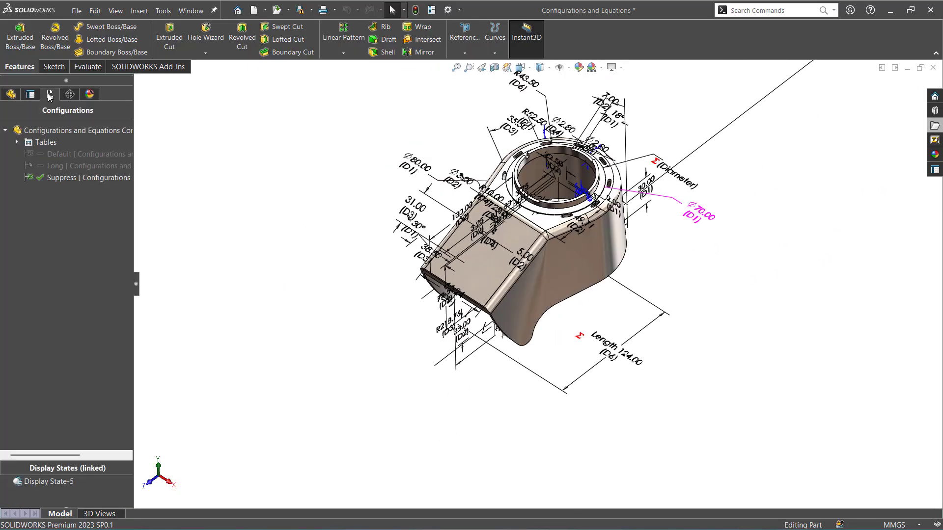
left_click(17, 142)
left_click(17, 143)
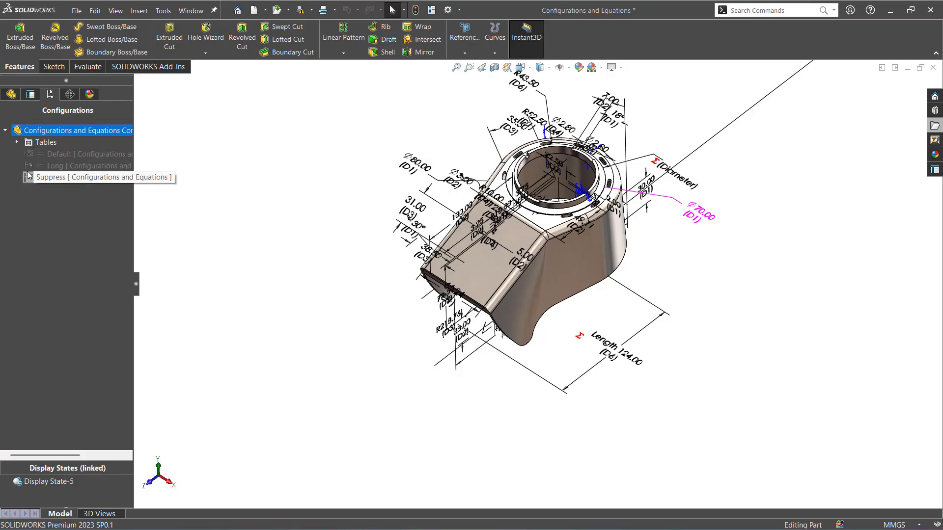
double_click(34, 143)
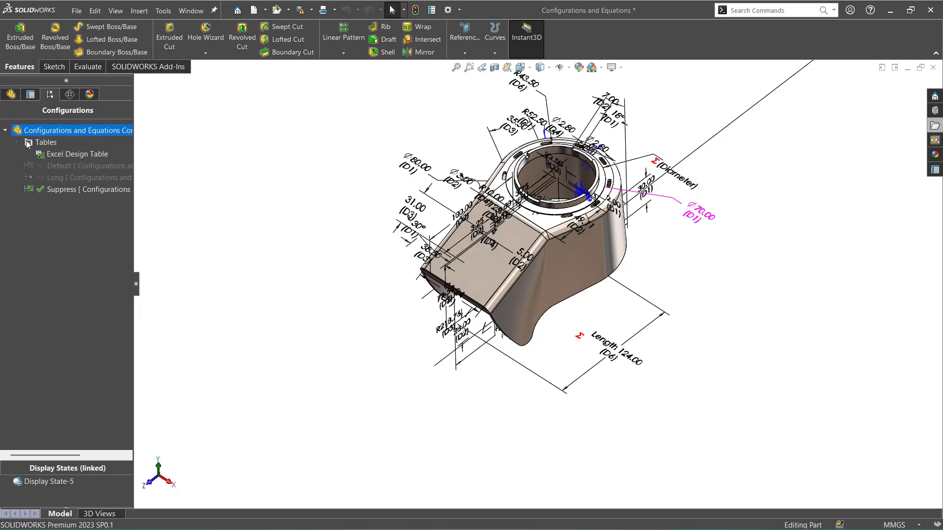
left_click(60, 153)
right_click(59, 154)
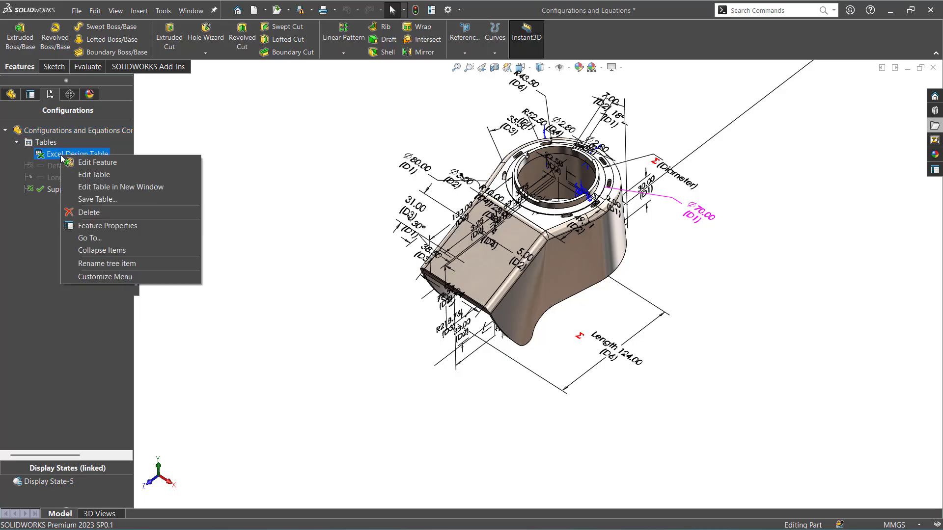
left_click(87, 175)
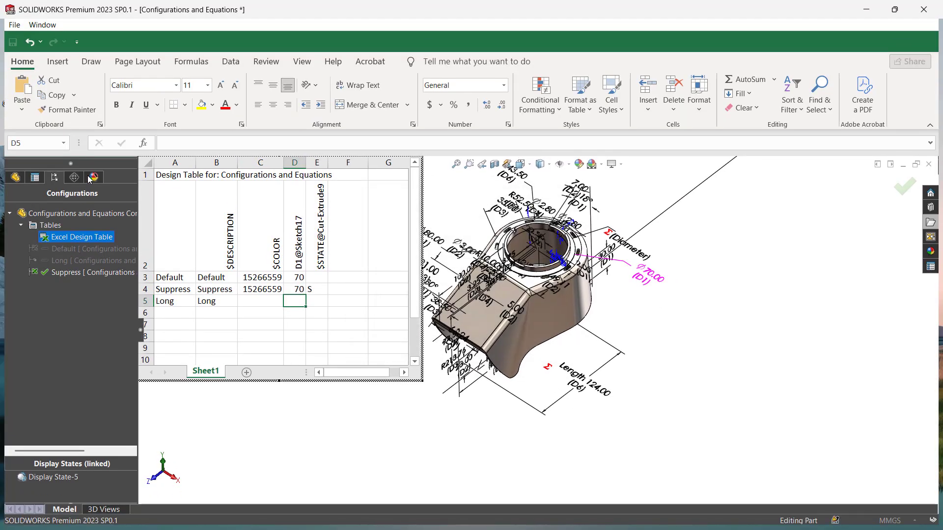
Add the model's Length dimension D6@Sketch4 as a new parameter column after the Cut-Extrude9 state
left_click(351, 226)
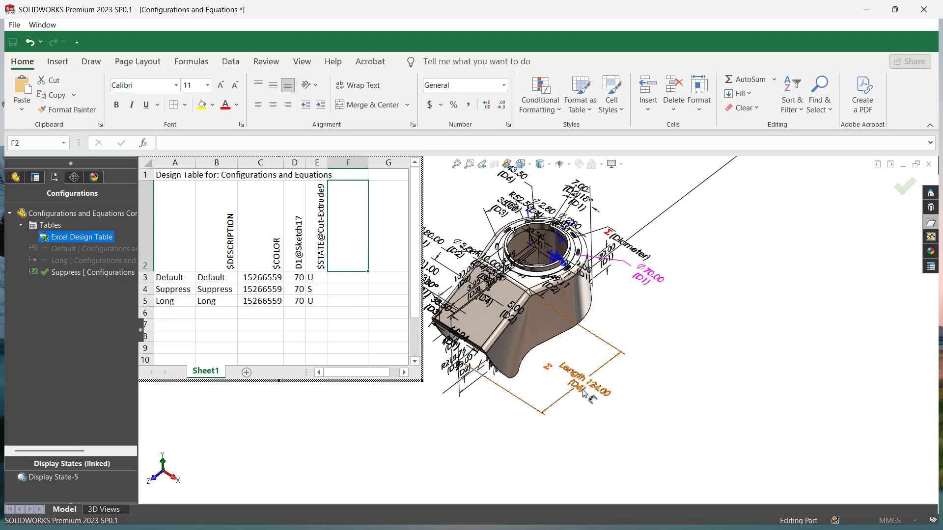
scroll(684, 366, "up", 1)
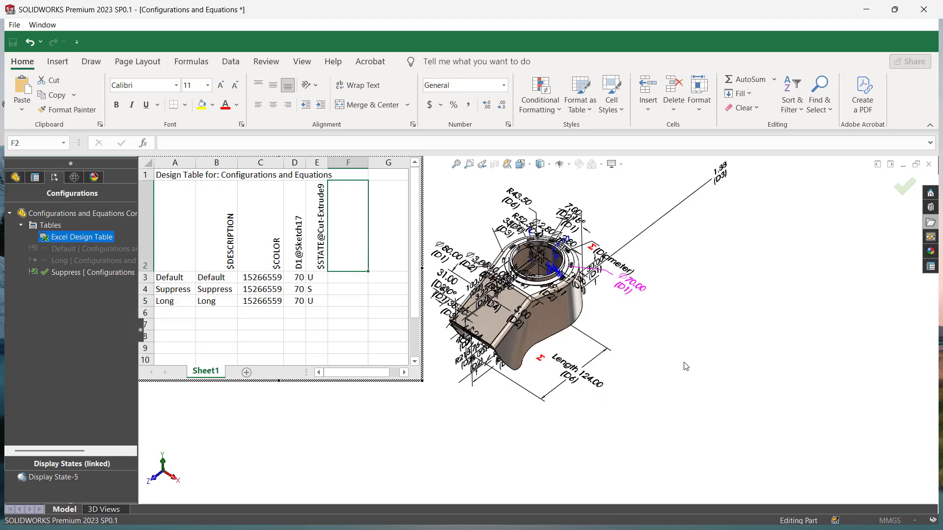
double_click(597, 384)
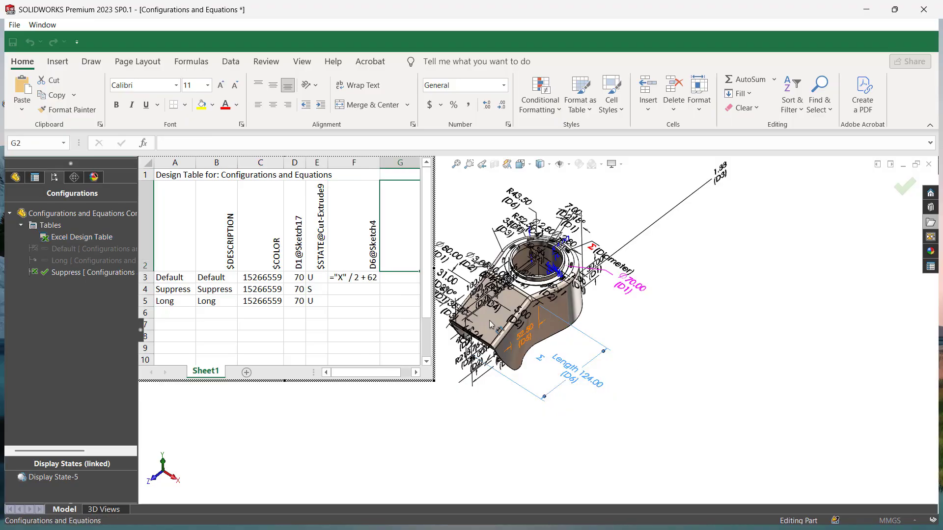
Copy the Default row's D6@Sketch4 formula ="X" / 2 + 62 into the Long and Suppress rows
left_click(343, 301)
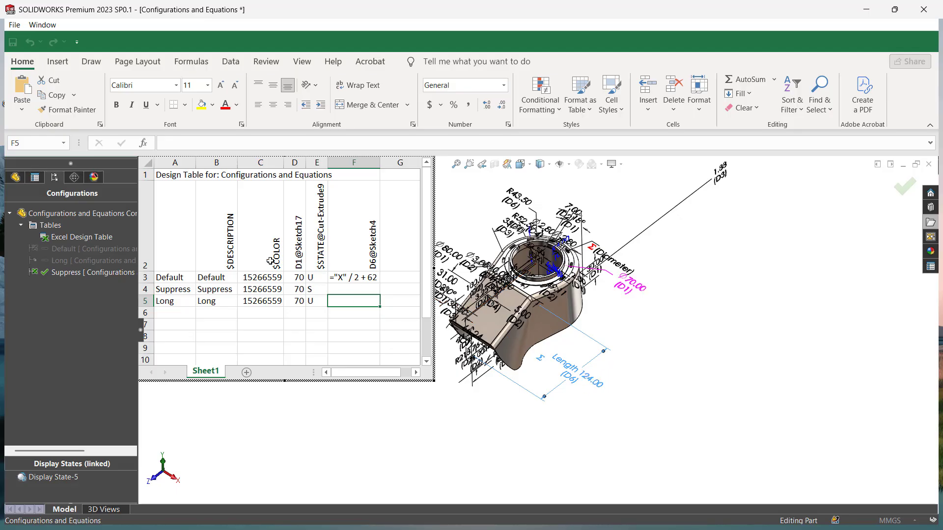
left_click(347, 278)
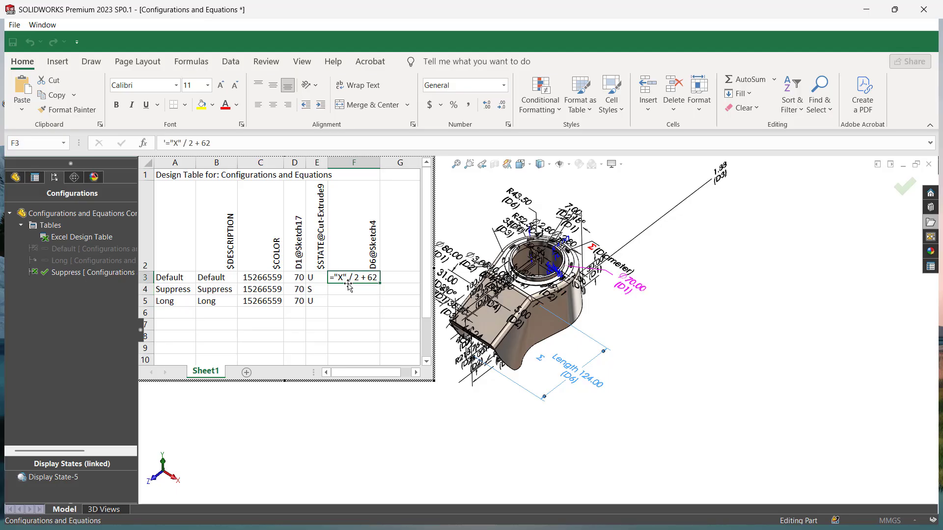
key("ctrl+c")
left_click(354, 299)
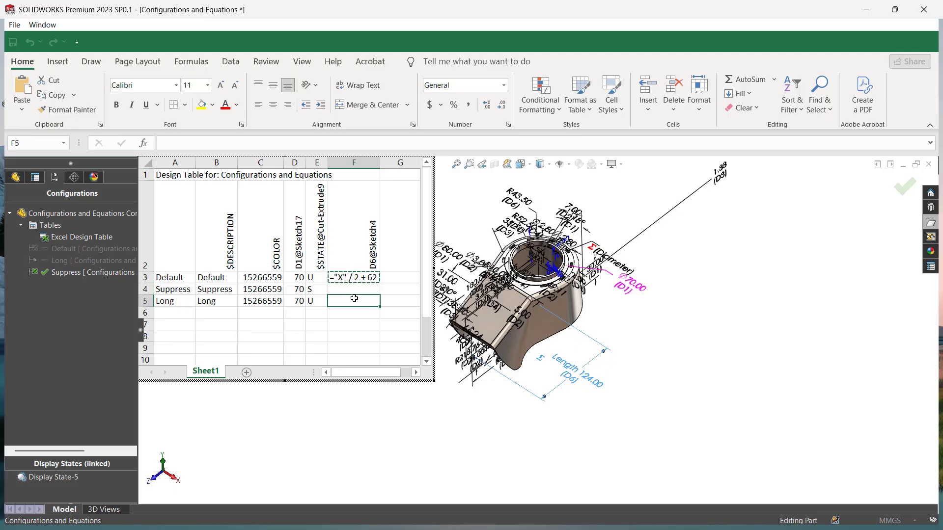
key("ctrl+v")
left_click(354, 286)
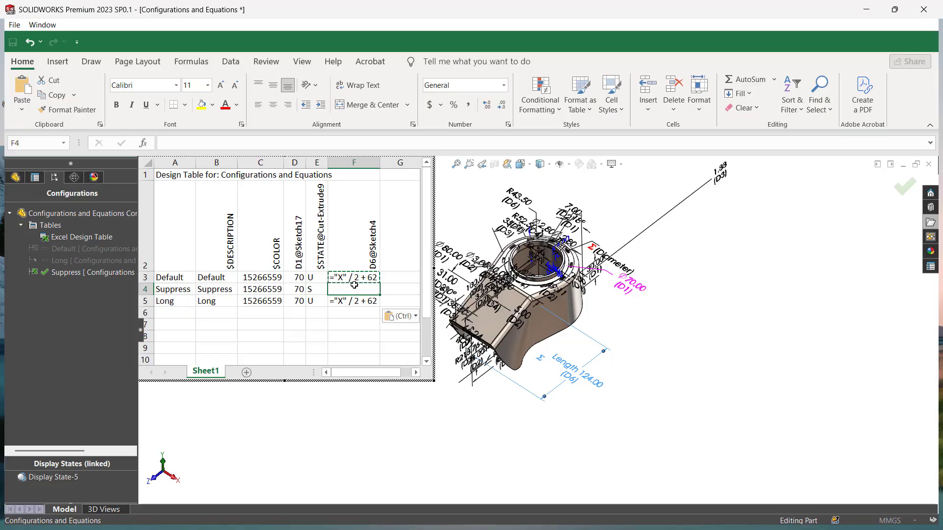
key("ctrl+v")
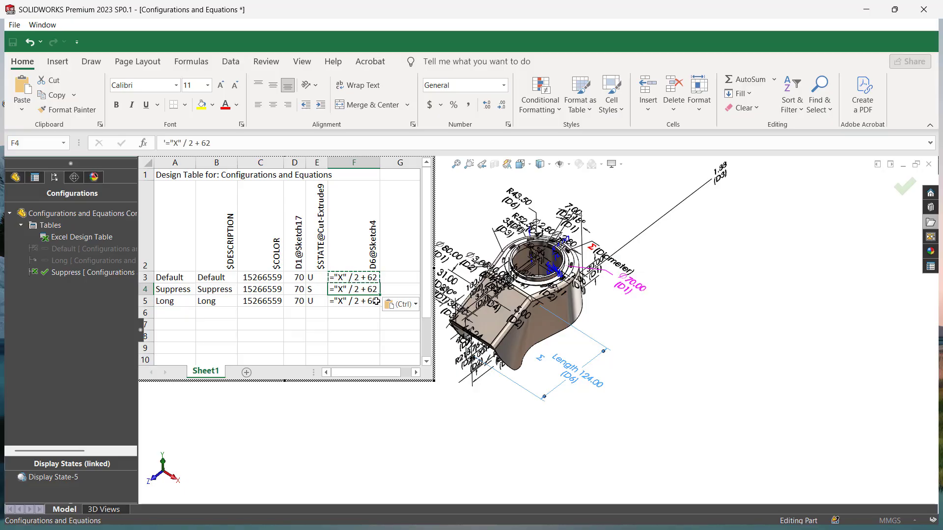
Change the Long row's D6@Sketch4 formula to ="X" / 2 + 65 and close the design table to update the configurations
left_click(375, 300)
double_click(376, 301)
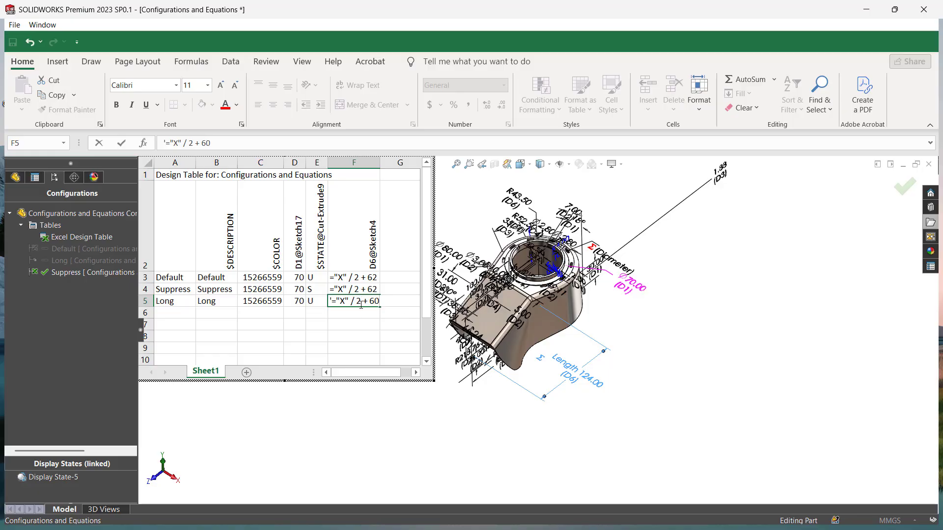
key("BackSpace")
left_click(451, 411)
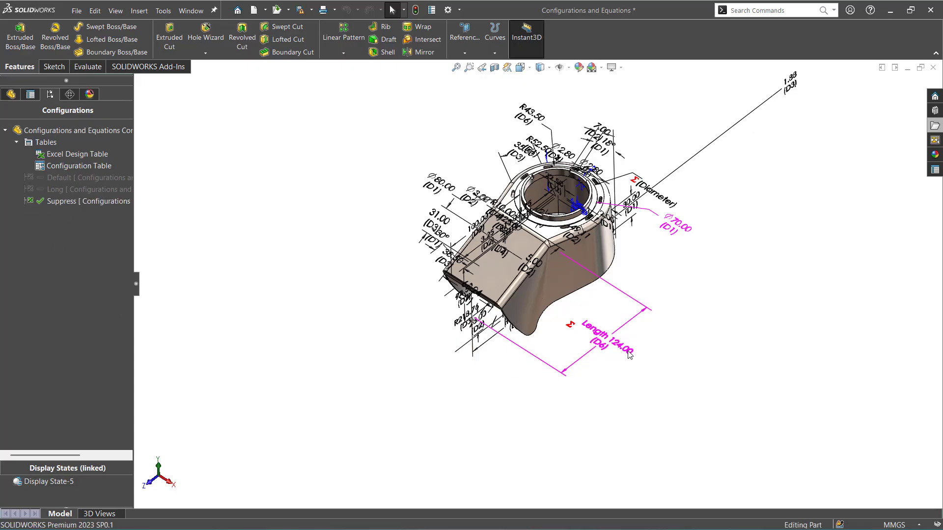
Activate the Default, Suppress and Long configurations in turn, rebuilding when asked, and inspect the part's length in Long
double_click(59, 177)
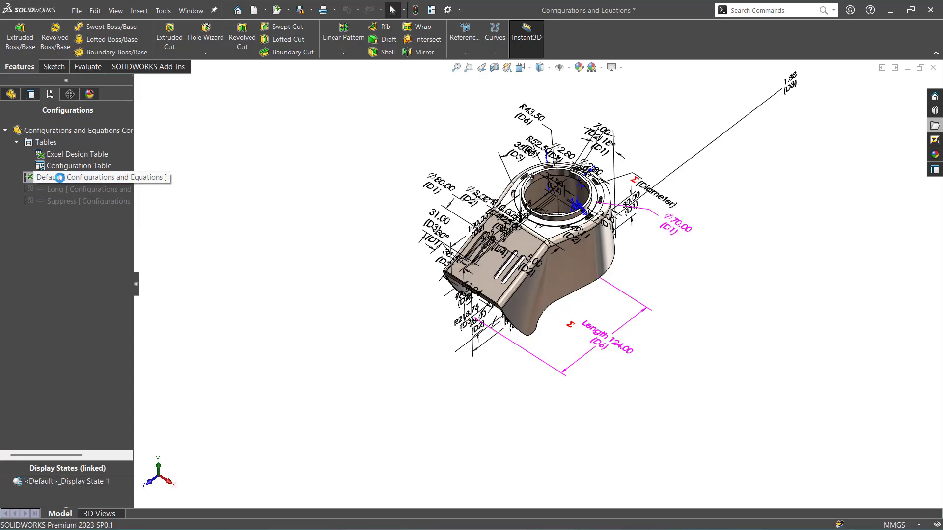
double_click(62, 202)
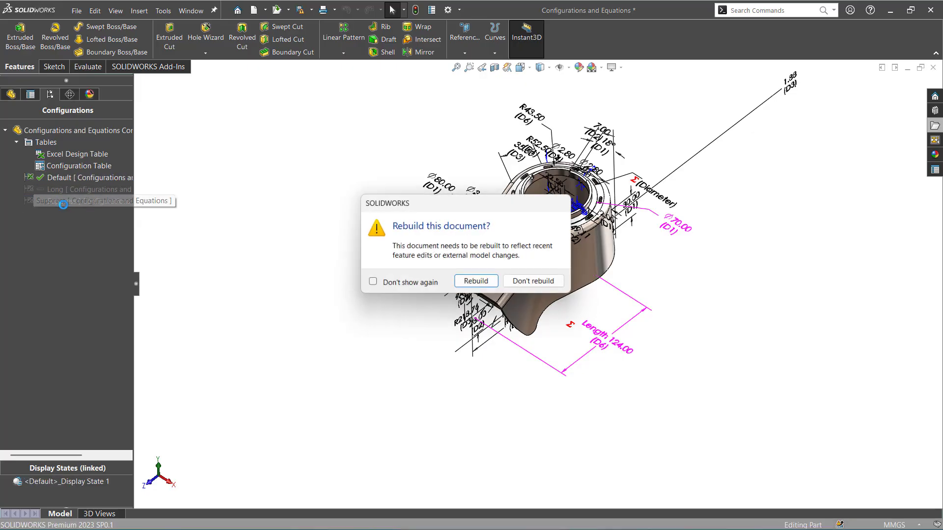
left_click(477, 281)
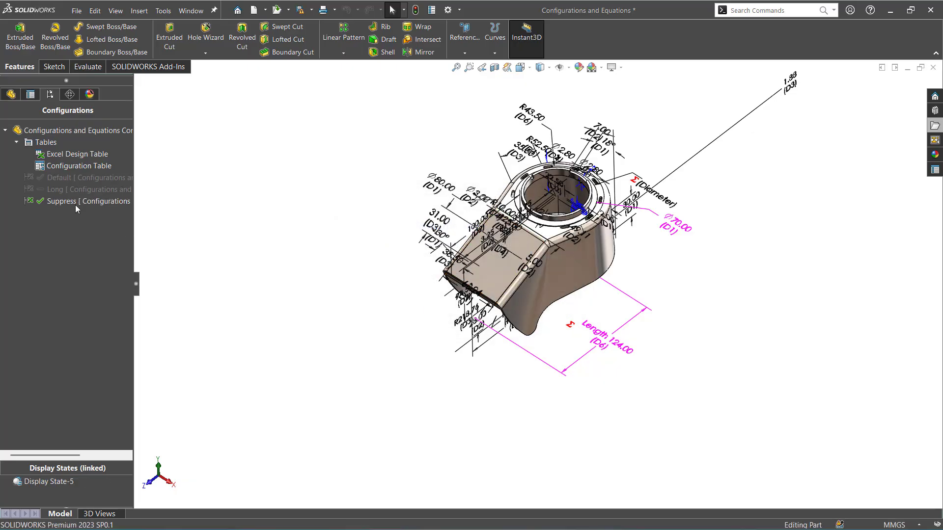
double_click(68, 189)
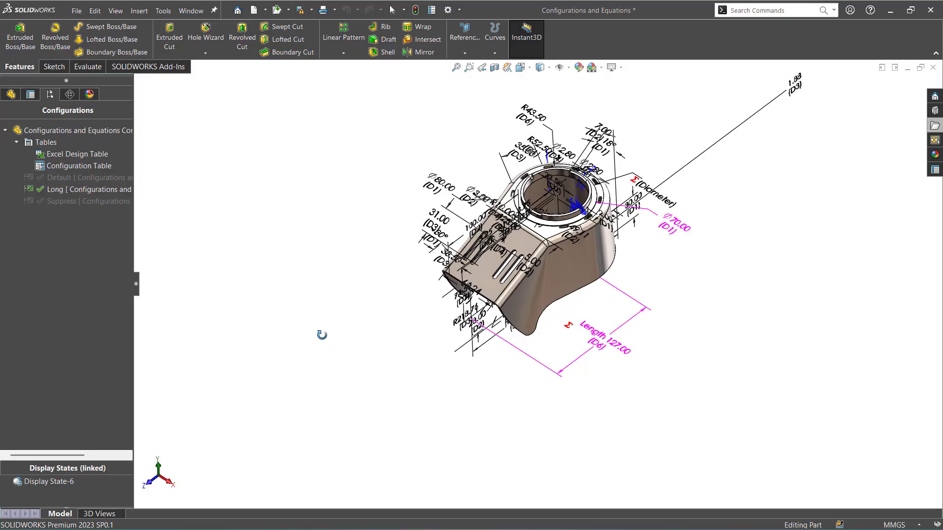
middle_click_drag(322, 335, 447, 402)
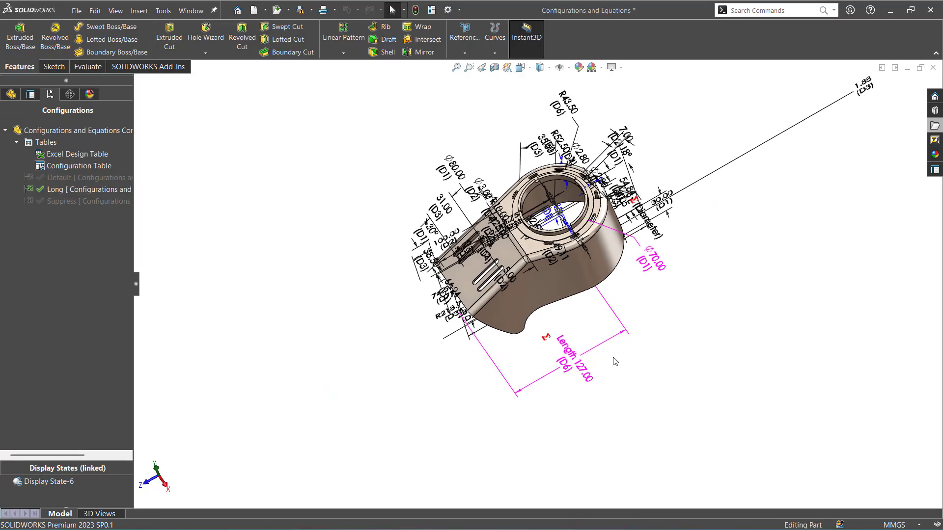
middle_click_drag(494, 428, 344, 360)
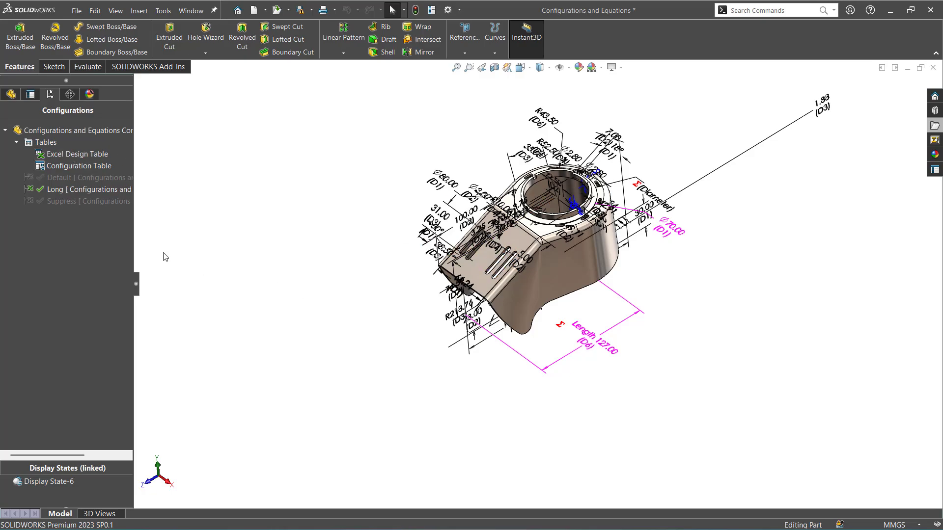
Reopen the design table to review the D6@Sketch4 formulas of all three rows, and close it without editing
right_click(55, 152)
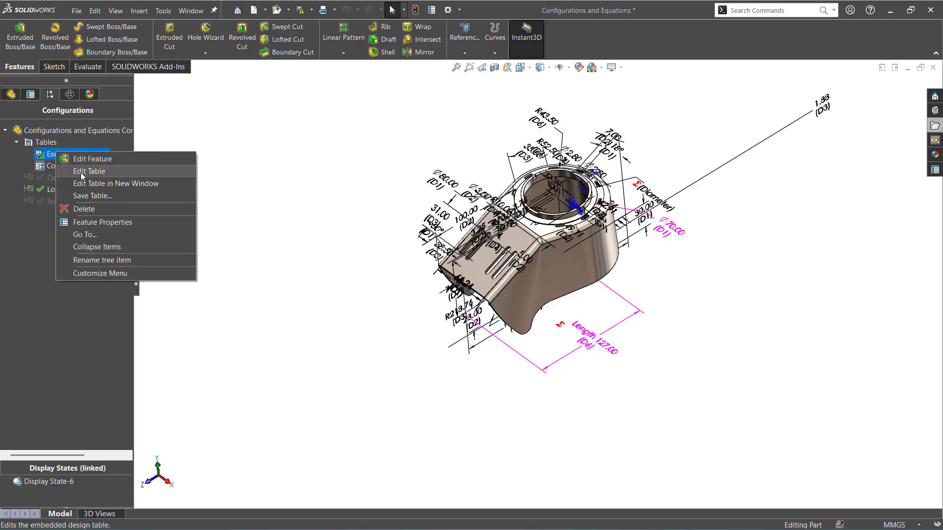
left_click(81, 172)
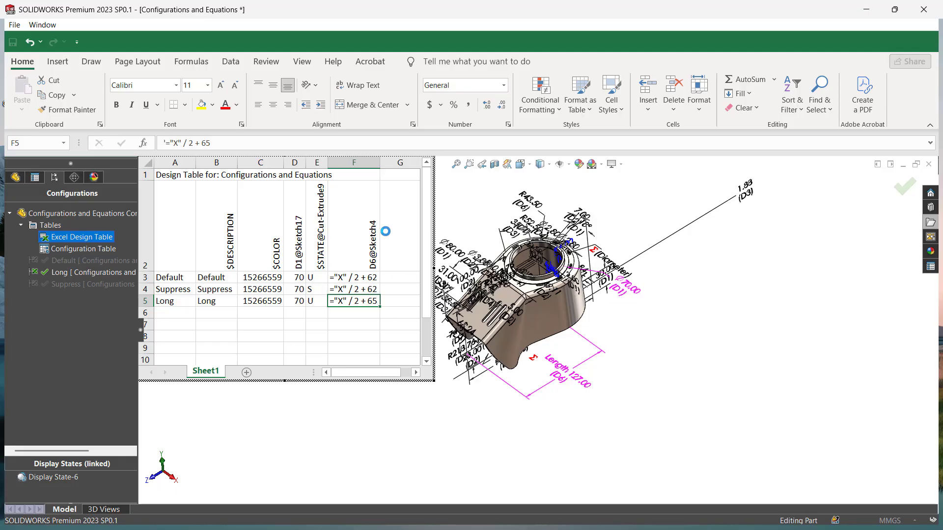
left_click(385, 231)
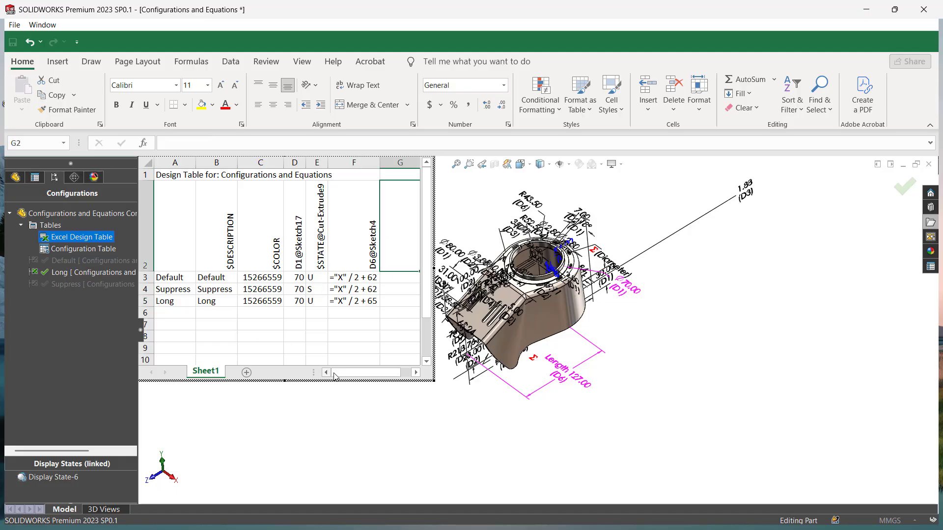
left_click_drag(355, 372, 332, 373)
left_click(306, 417)
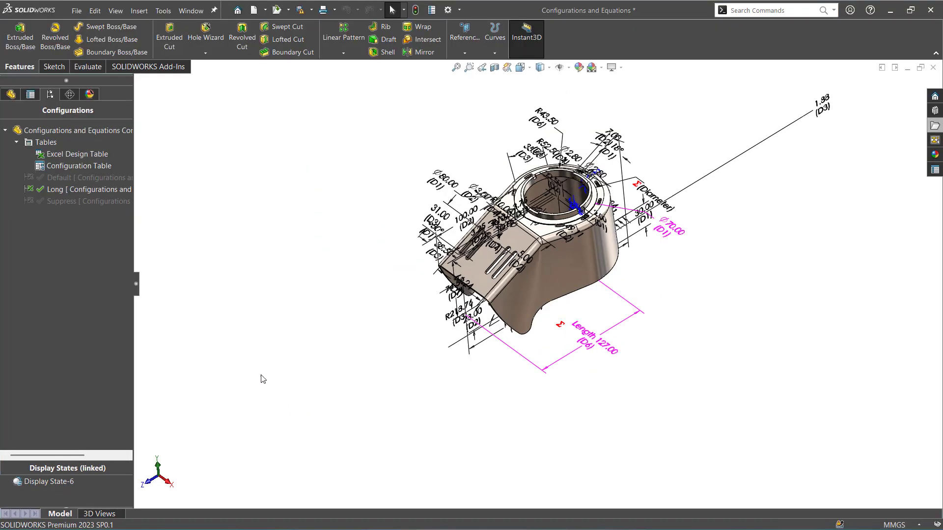
Change the part's material from the feature tree to Copper while the Long configuration is active
left_click(11, 94)
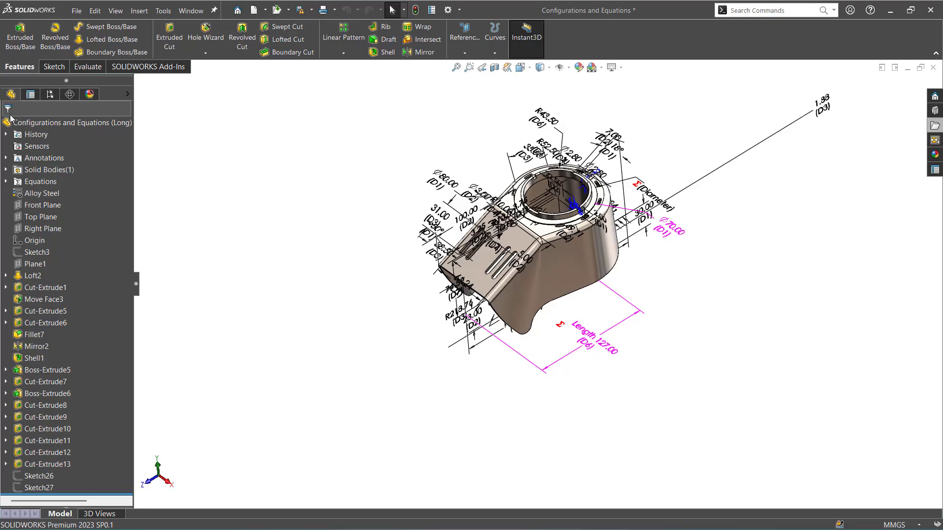
left_click(50, 94)
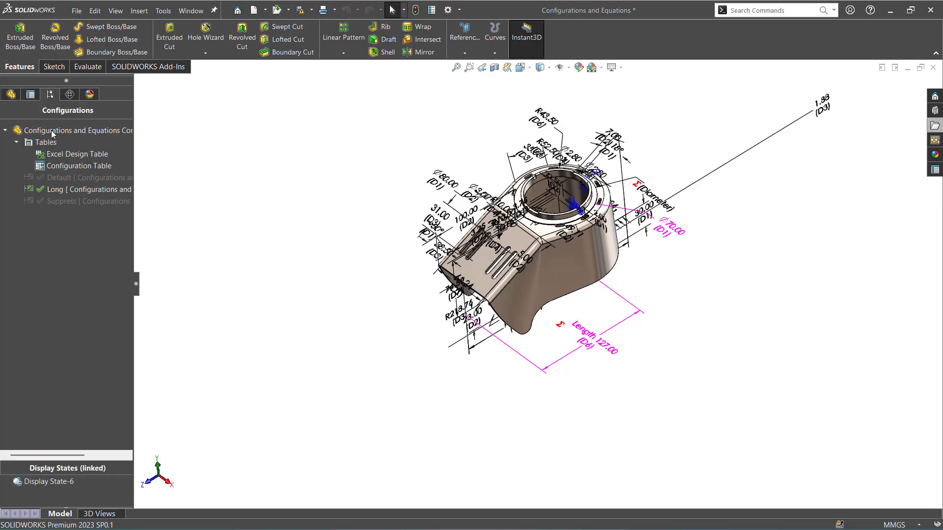
left_click(11, 94)
right_click(39, 193)
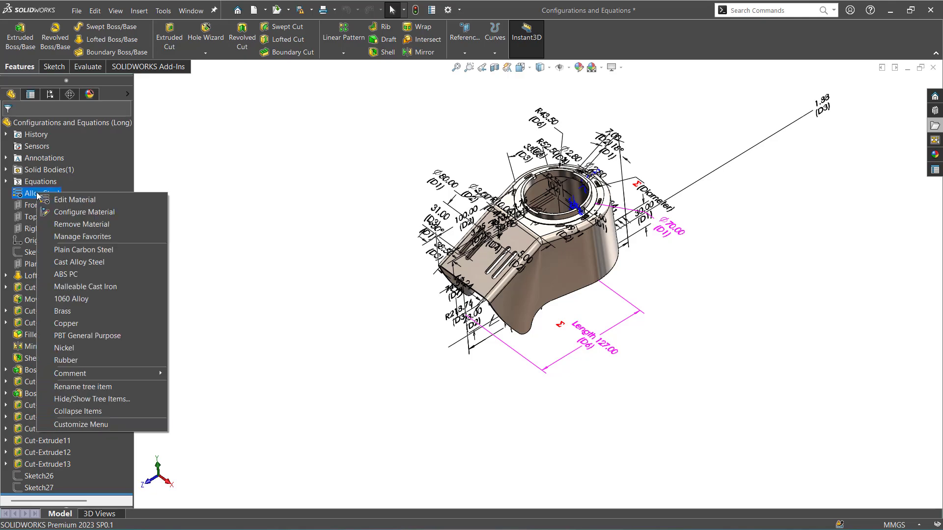
left_click(86, 323)
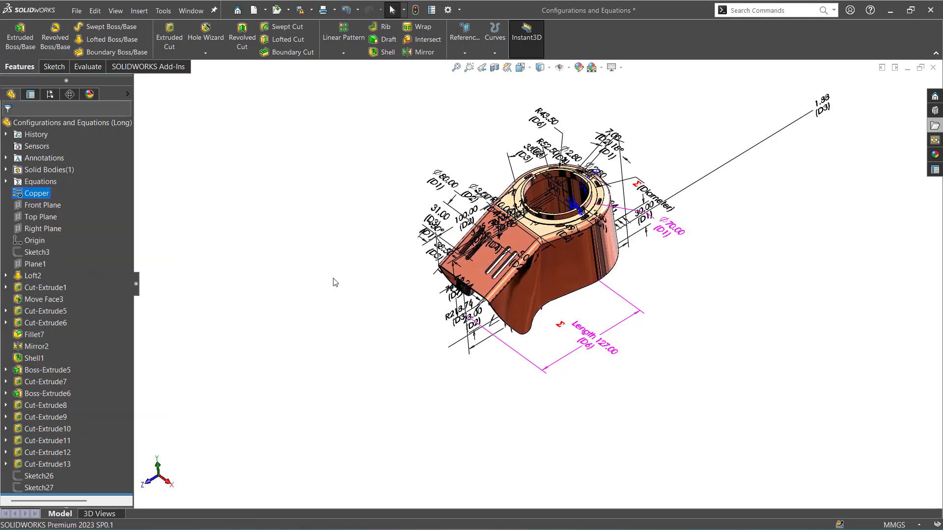
Reopen the design table, add the $LIBRARY:MATERIAL parameter as a column, and select the Suppress row's material cell
left_click(50, 93)
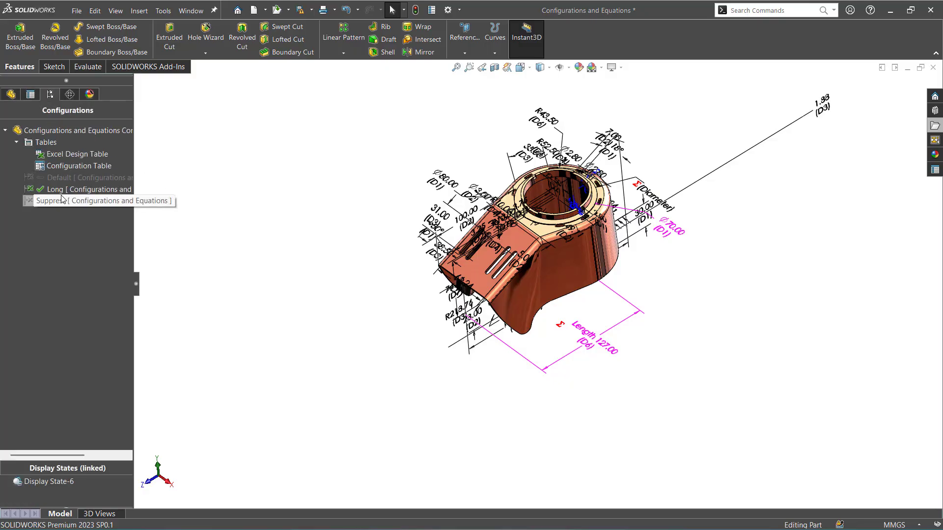
right_click(54, 155)
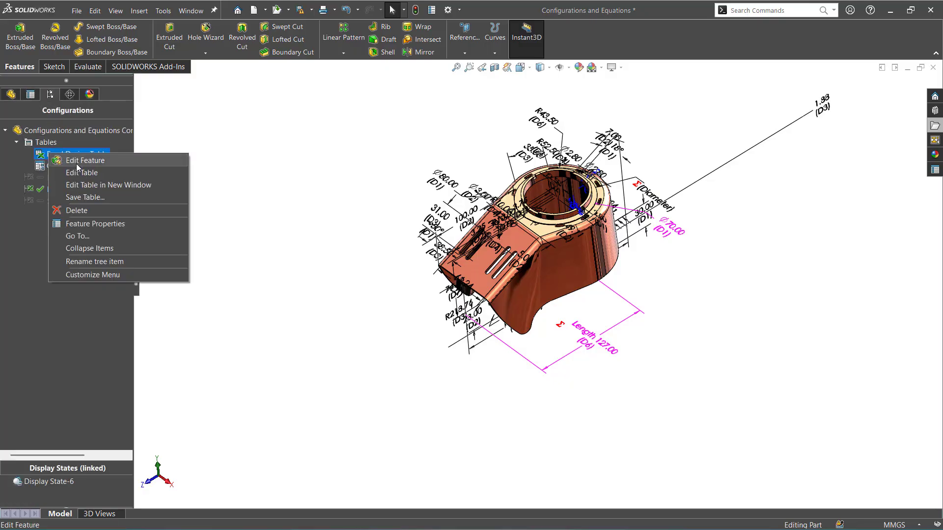
left_click(80, 172)
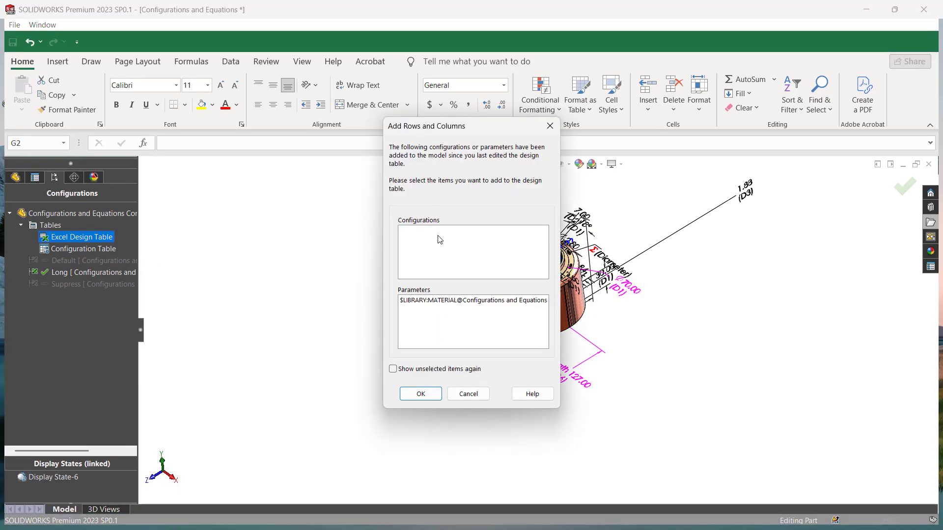
left_click(443, 301)
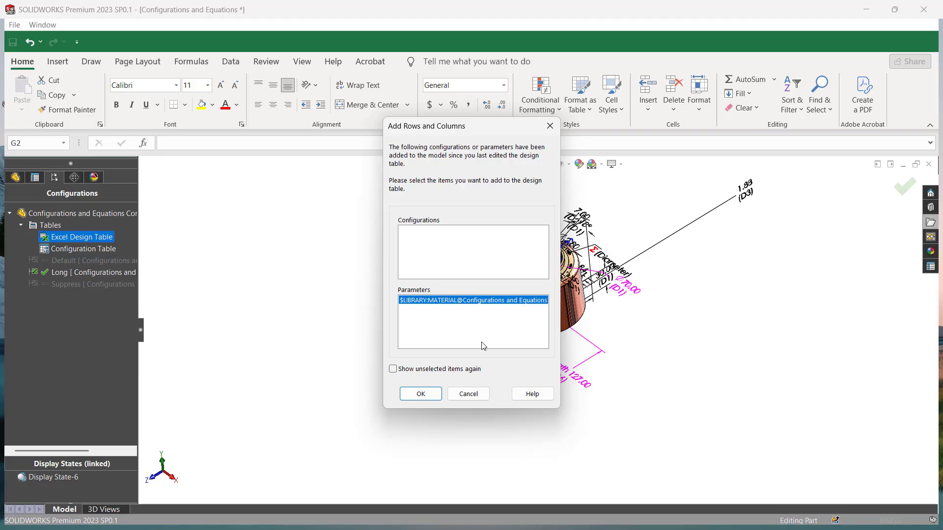
left_click(431, 395)
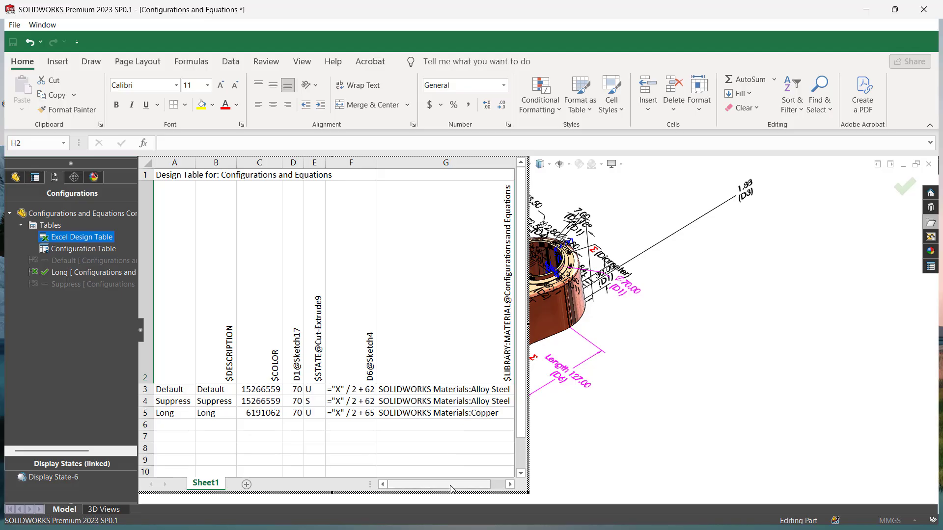
left_click(480, 402)
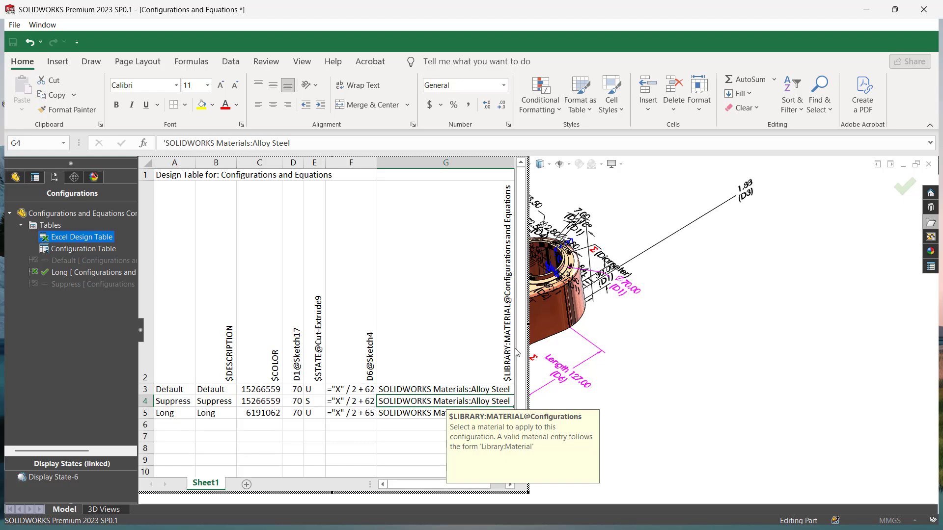
Widen the design table, set the Suppress row's material to ABS PC, and close the table to update the part
left_click_drag(528, 337, 635, 342)
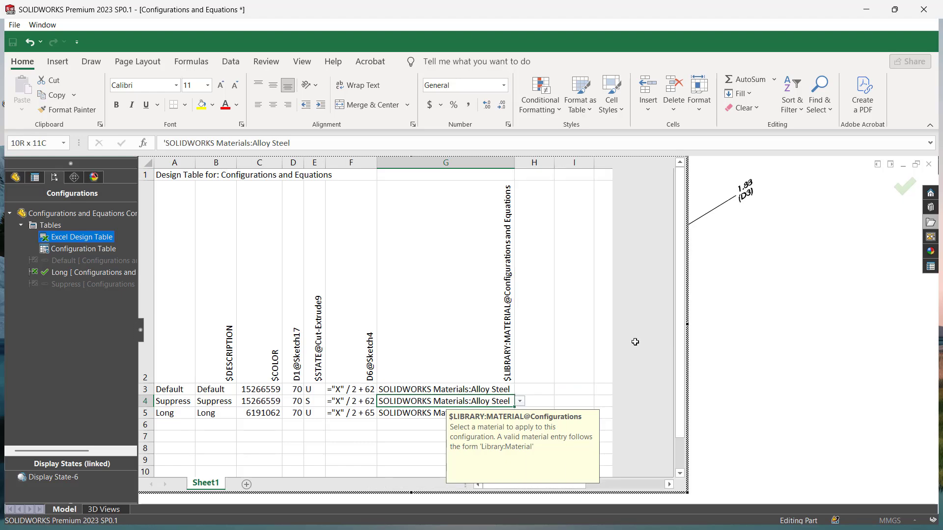
left_click(520, 402)
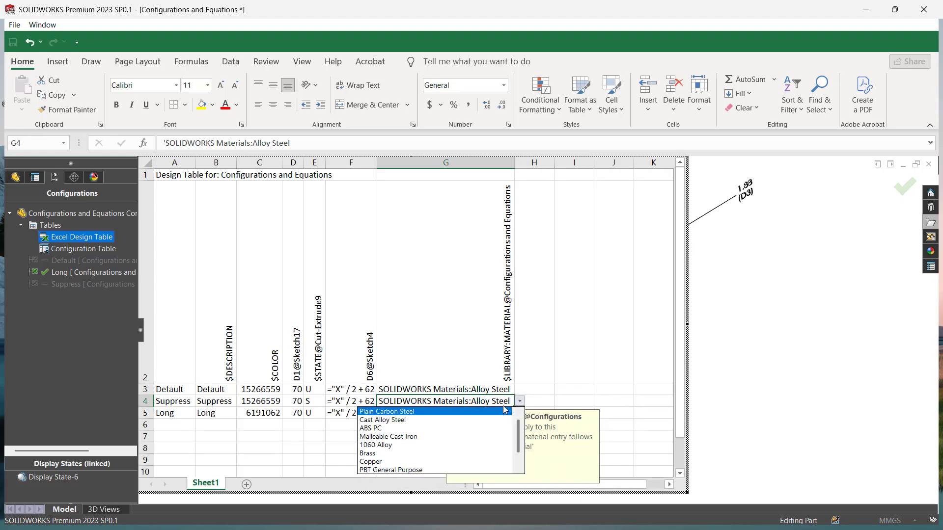
left_click(397, 432)
left_click(538, 401)
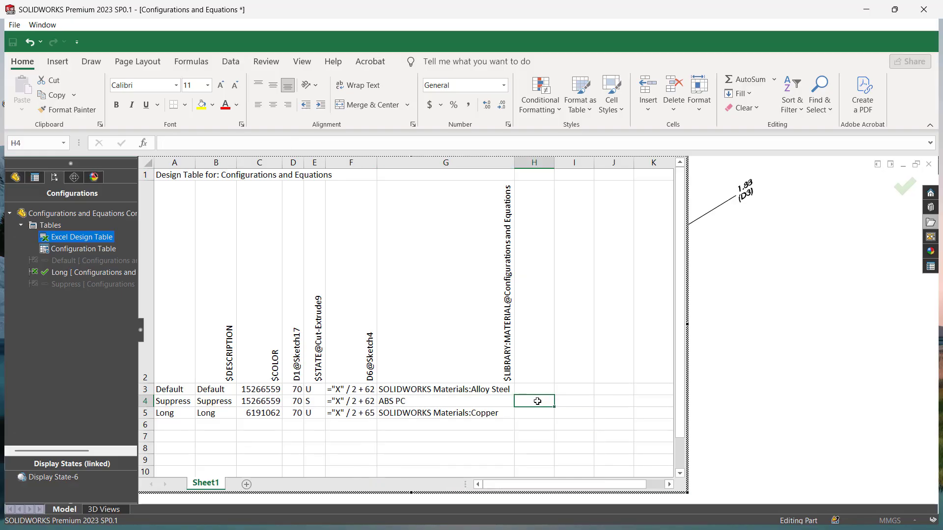
left_click(438, 375)
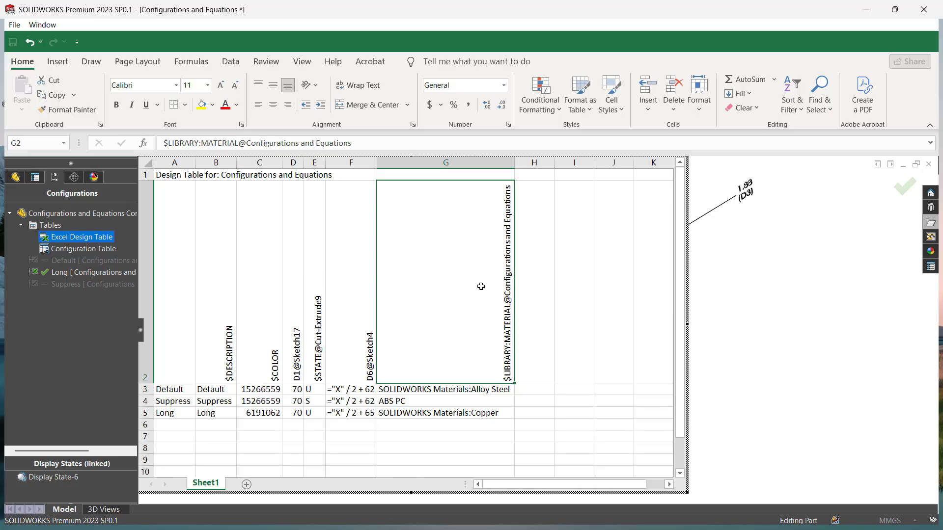
left_click(424, 430)
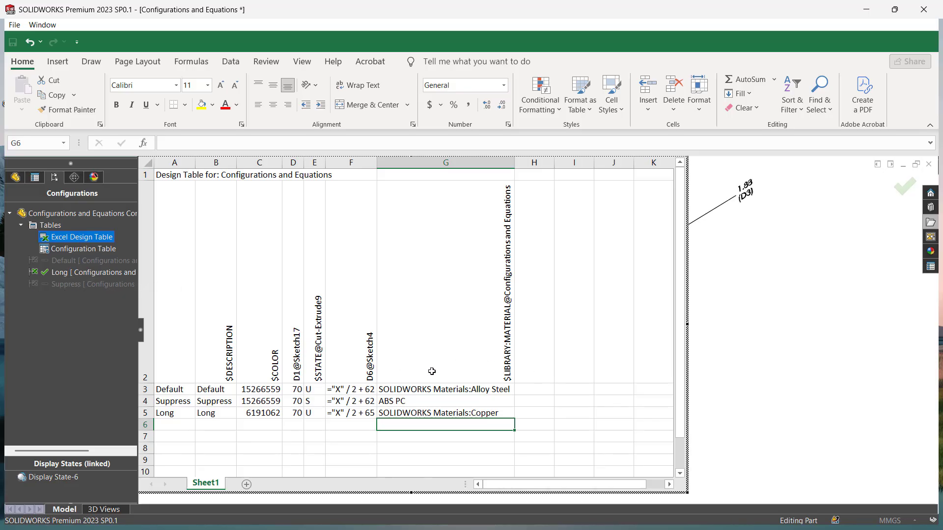
left_click(461, 361)
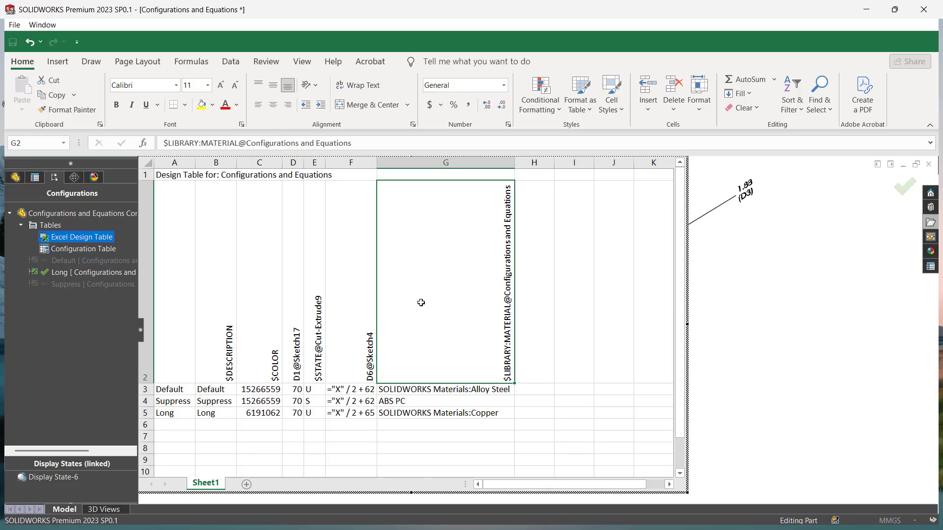
left_click(710, 317)
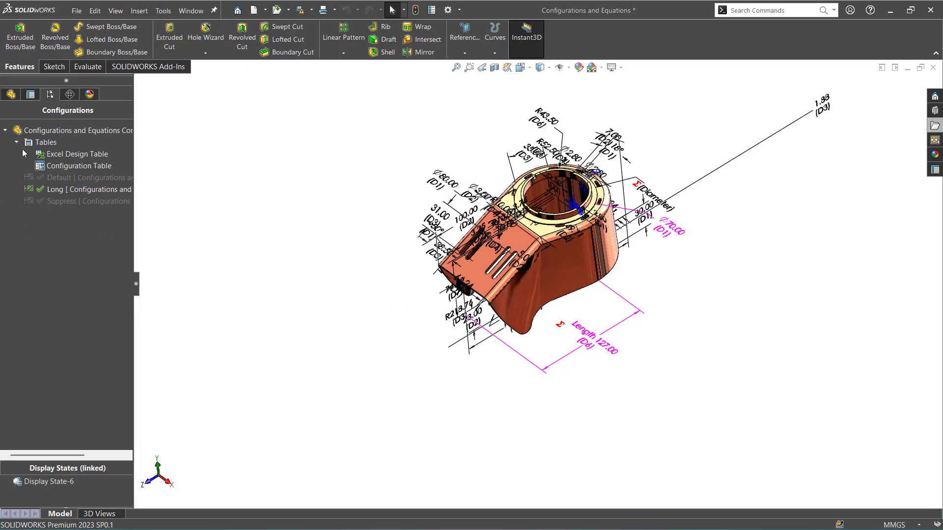
Turn off the display of annotations for the part
left_click(11, 94)
right_click(37, 157)
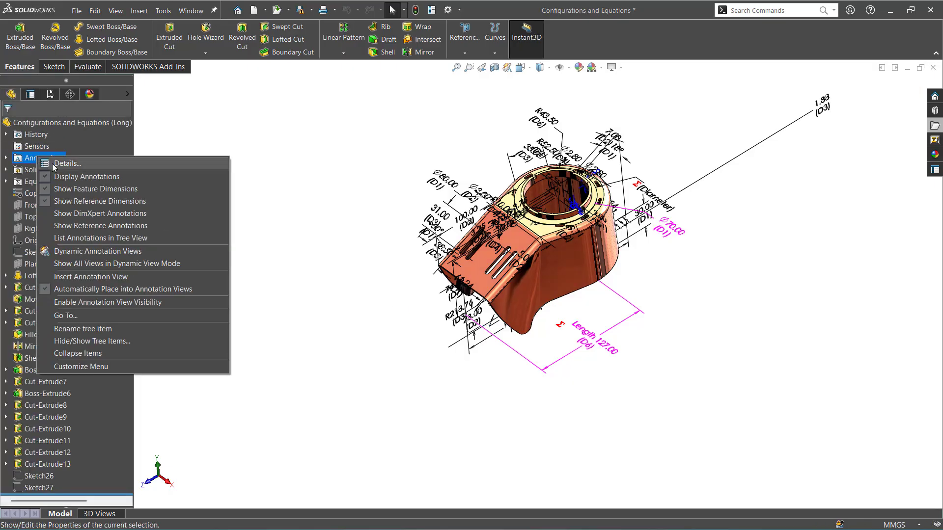
left_click(62, 178)
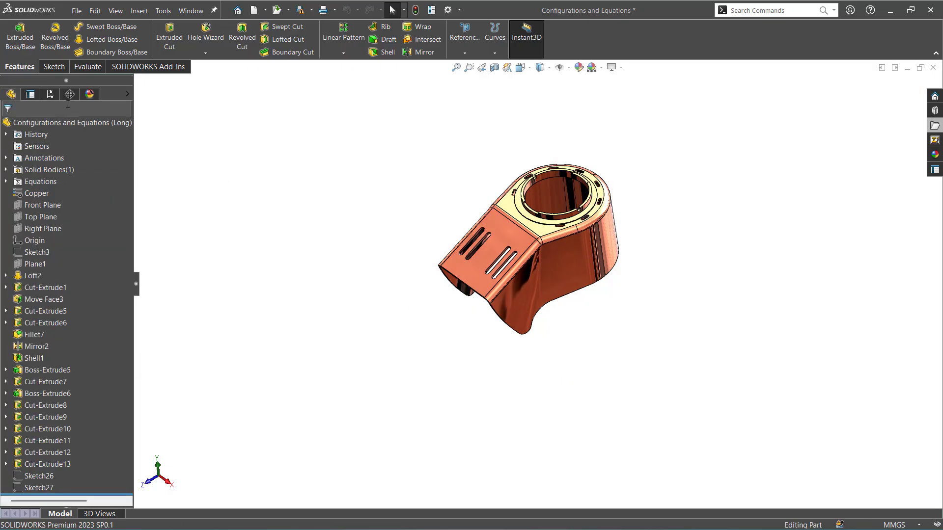
Activate the Default and Suppress configurations in turn and inspect the material and shape of the Suppress version
left_click(47, 96)
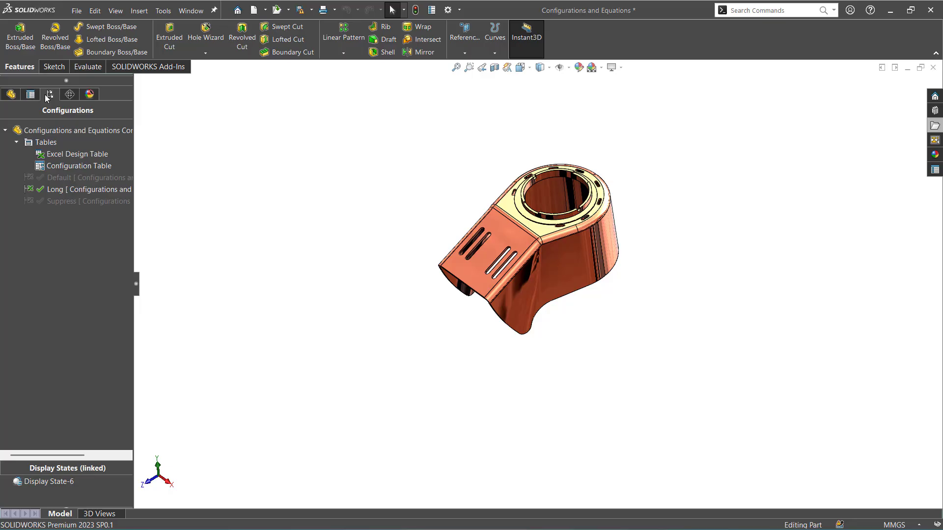
double_click(54, 180)
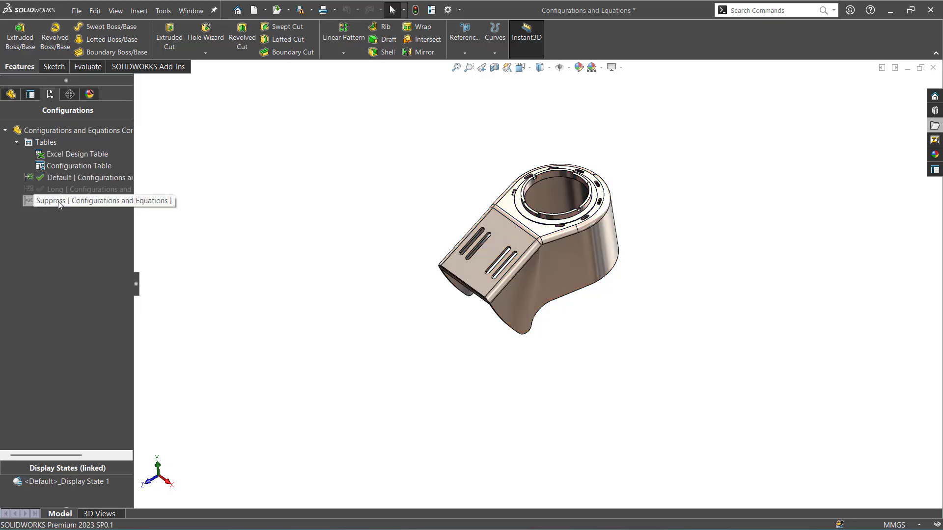
double_click(58, 201)
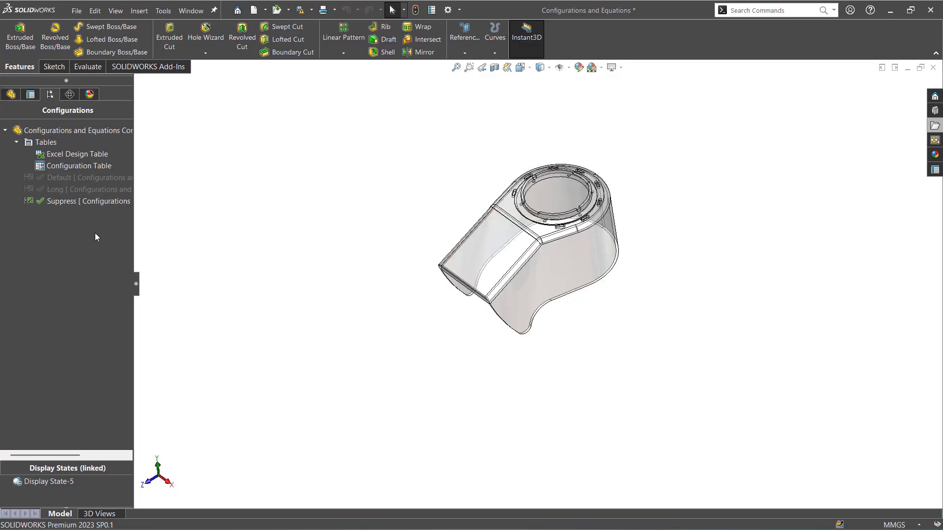
middle_click_drag(467, 343, 447, 252)
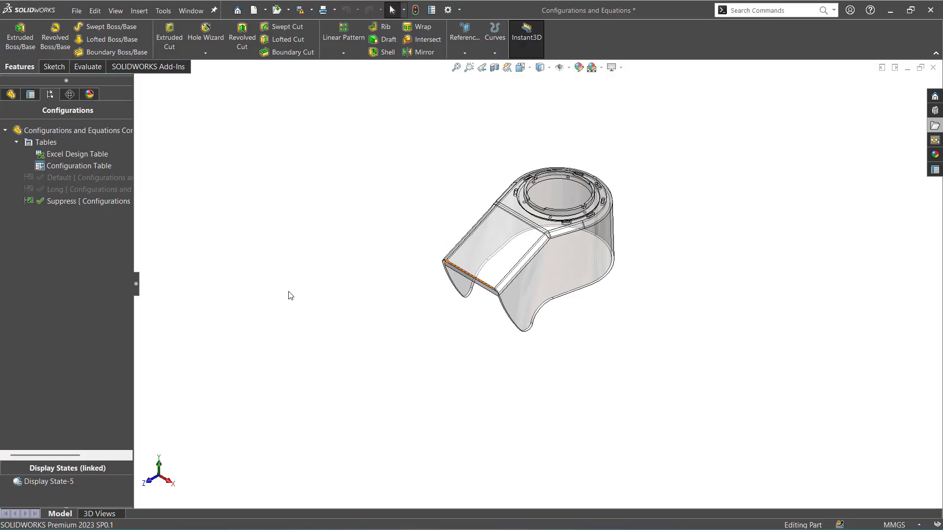
scroll(627, 223, "down", 2)
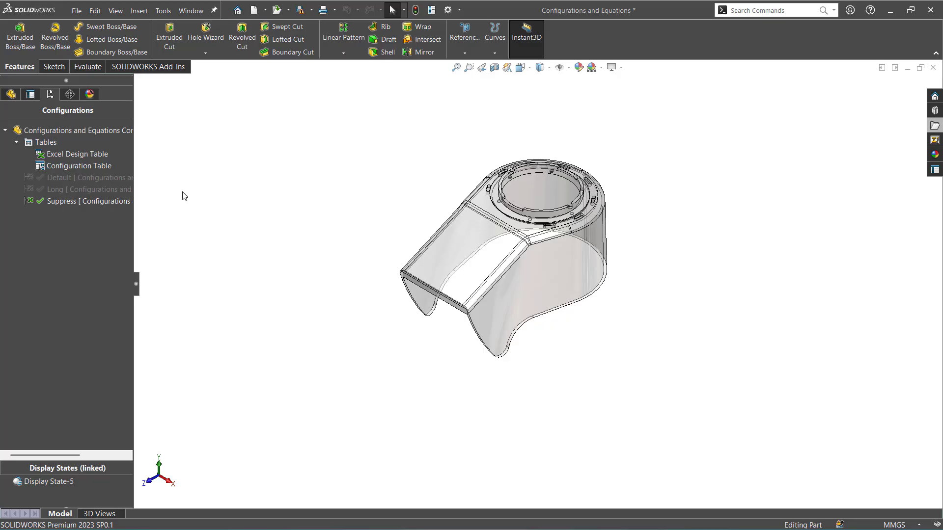
Expand the Equations folder in the feature tree to review the global variables, and collapse it again
left_click(11, 95)
left_click(6, 181)
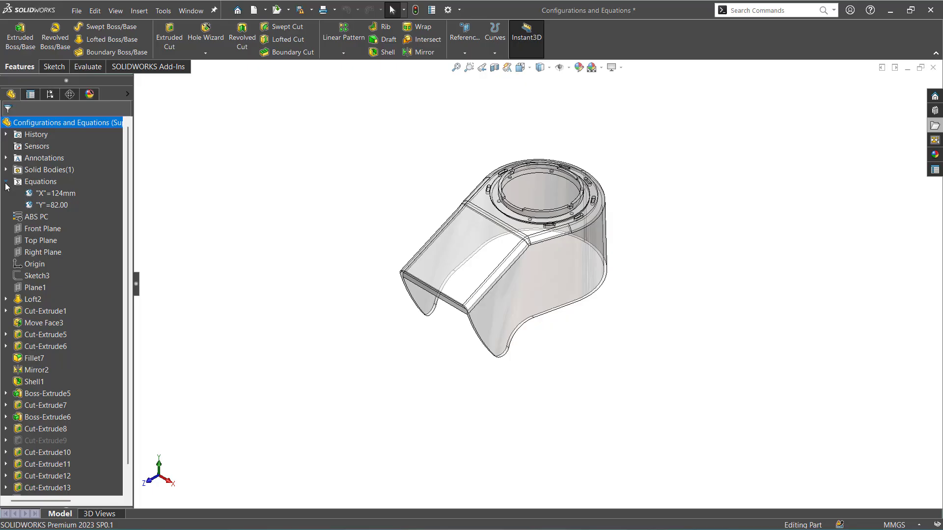
left_click(6, 183)
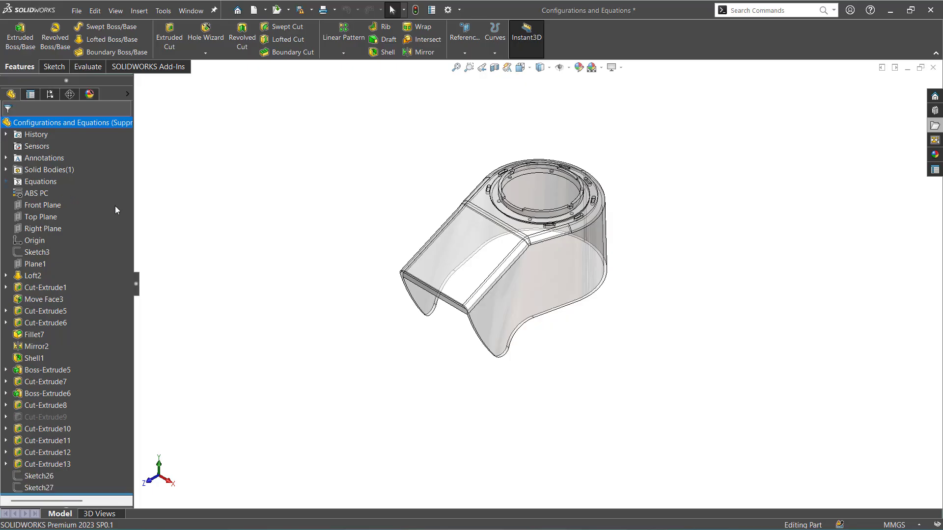
left_click(50, 94)
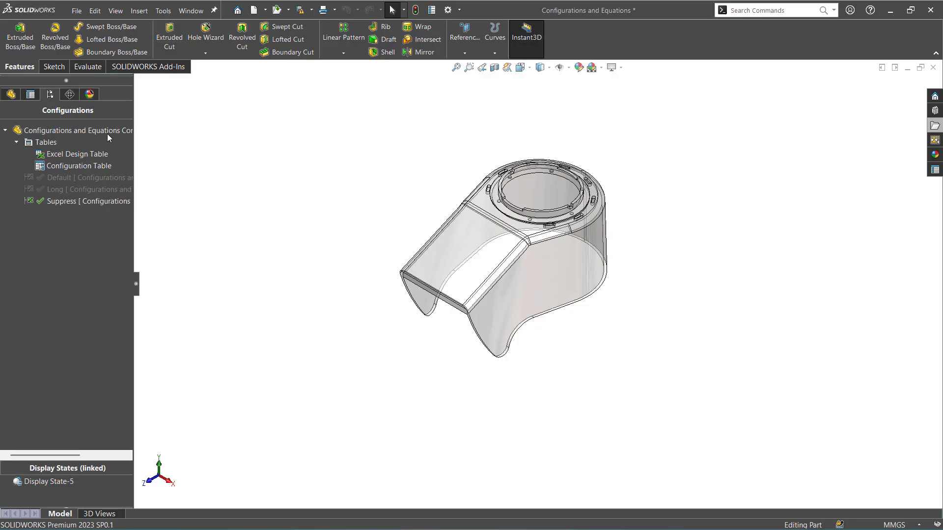
left_click(30, 95)
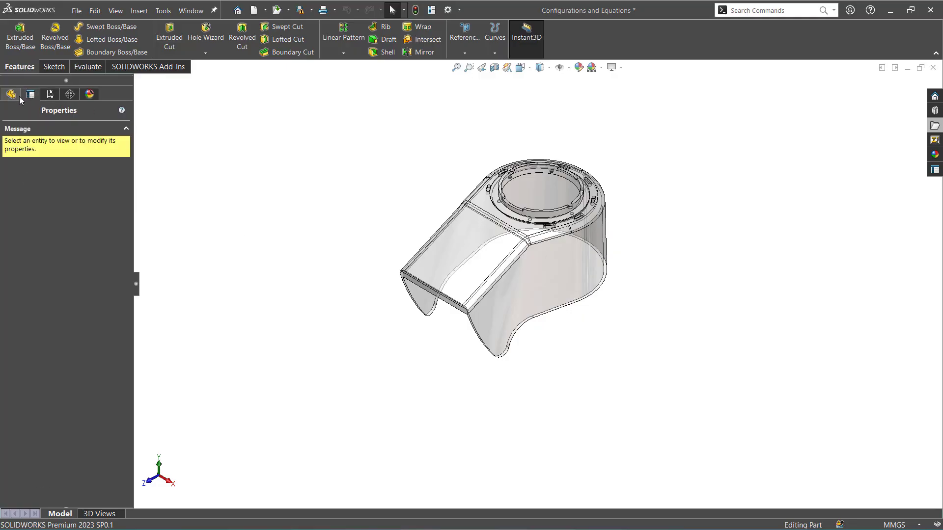
left_click(11, 93)
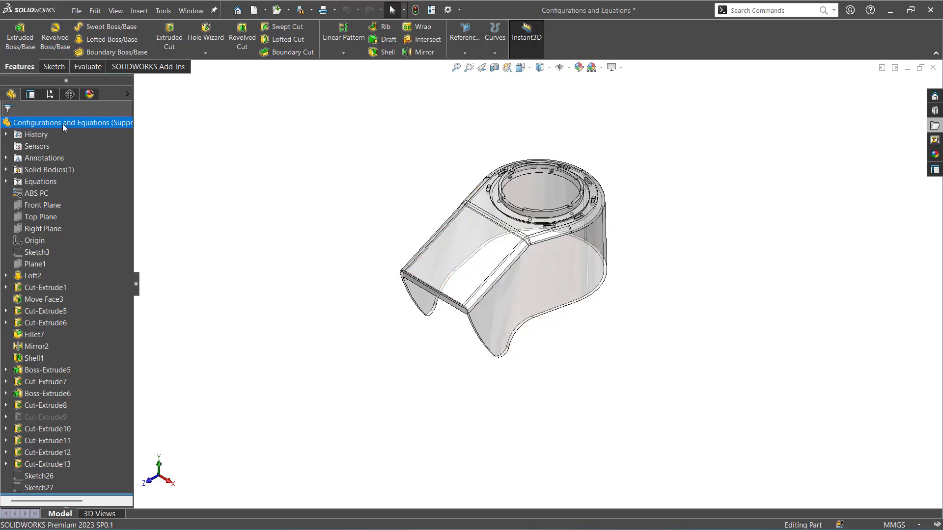
left_click(50, 93)
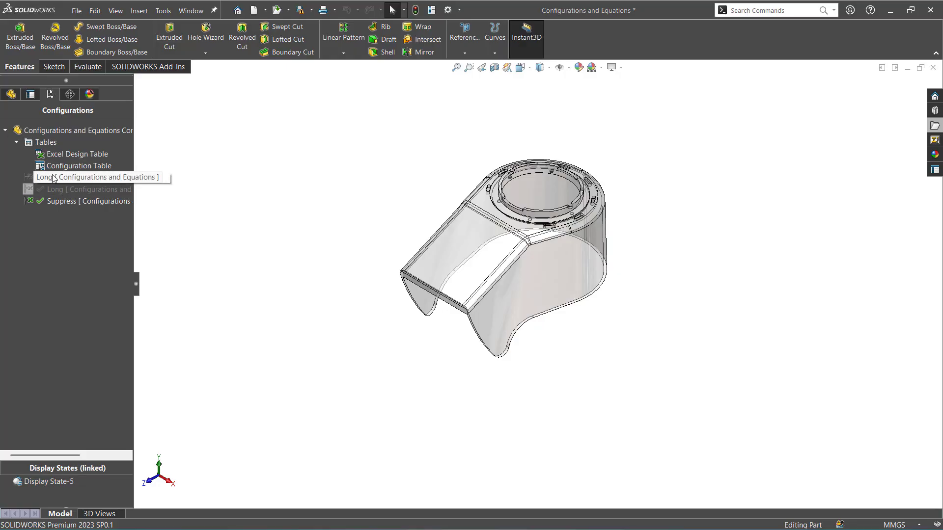
left_click(11, 94)
left_click(30, 94)
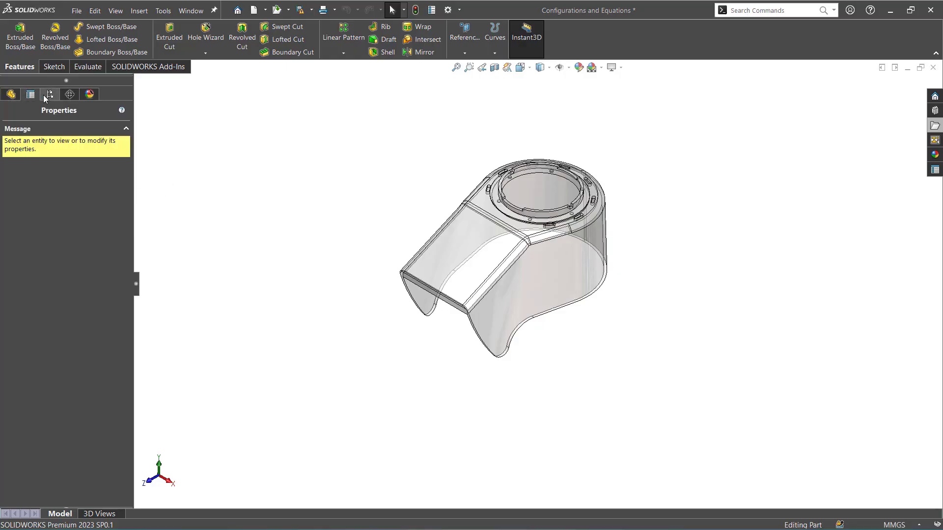
Activate the Long configuration and check its feature tree, and do the same for the Suppress configuration
left_click(50, 93)
double_click(44, 189)
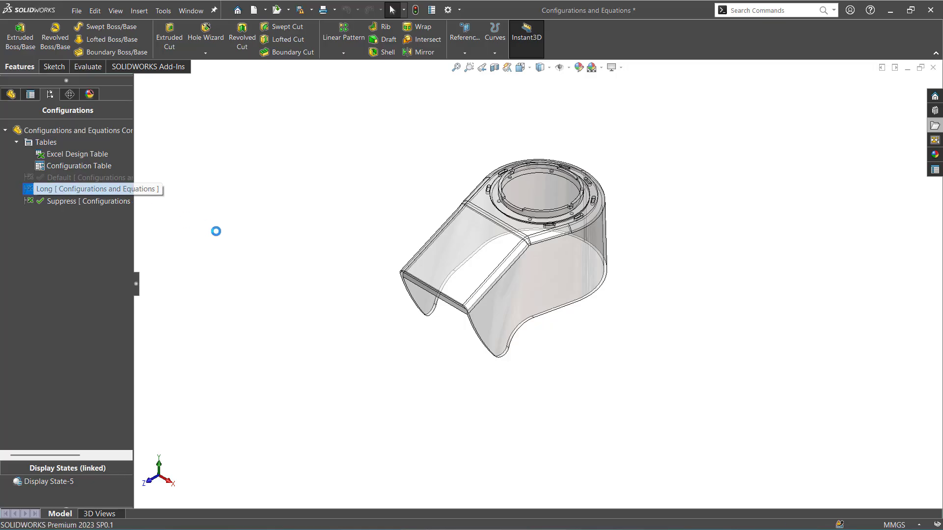
left_click(19, 94)
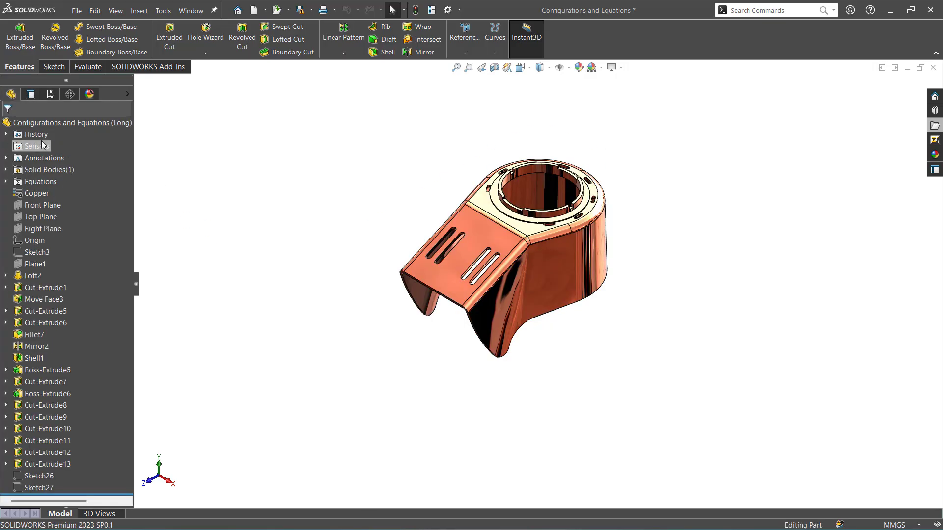
left_click(50, 94)
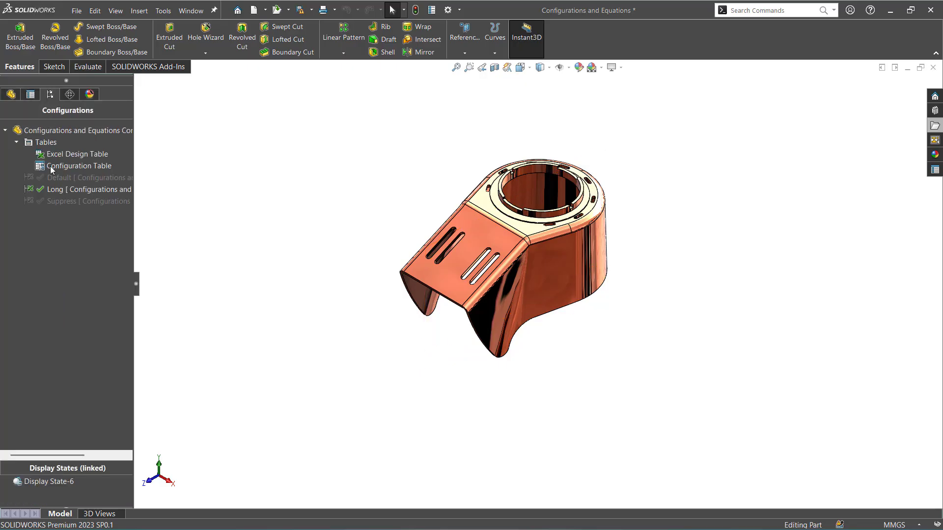
double_click(61, 202)
left_click(12, 95)
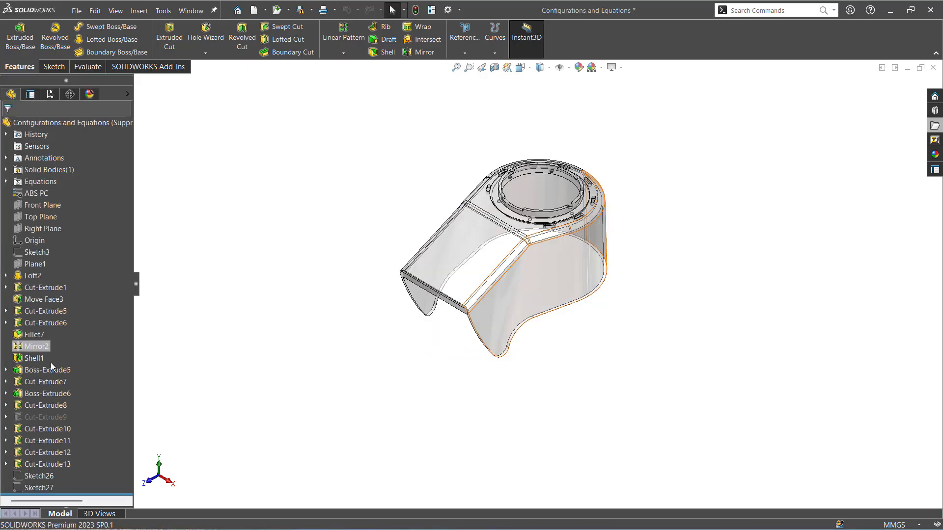
Open Configure Feature for Cut-Extrude9, enlarge the dialog to review its suppression per configuration, and cancel without changes
mouse_move(46, 419)
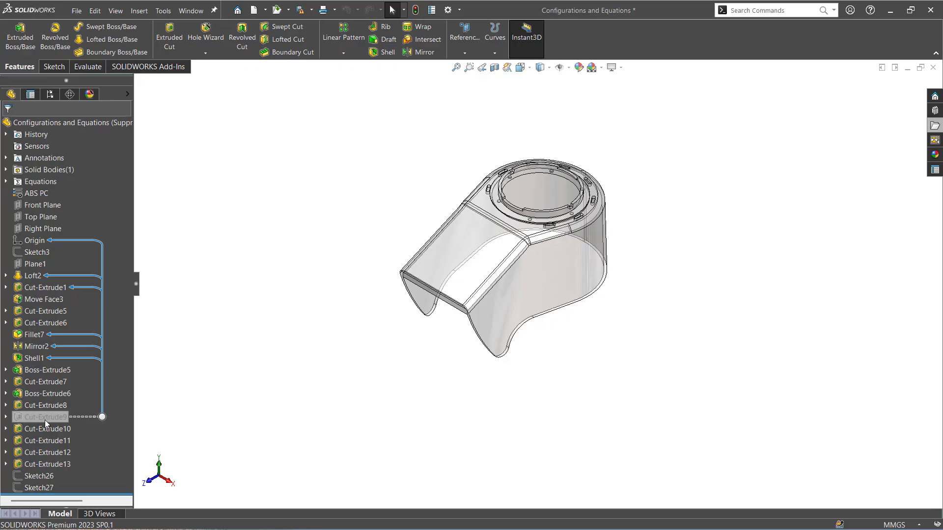
right_click(46, 417)
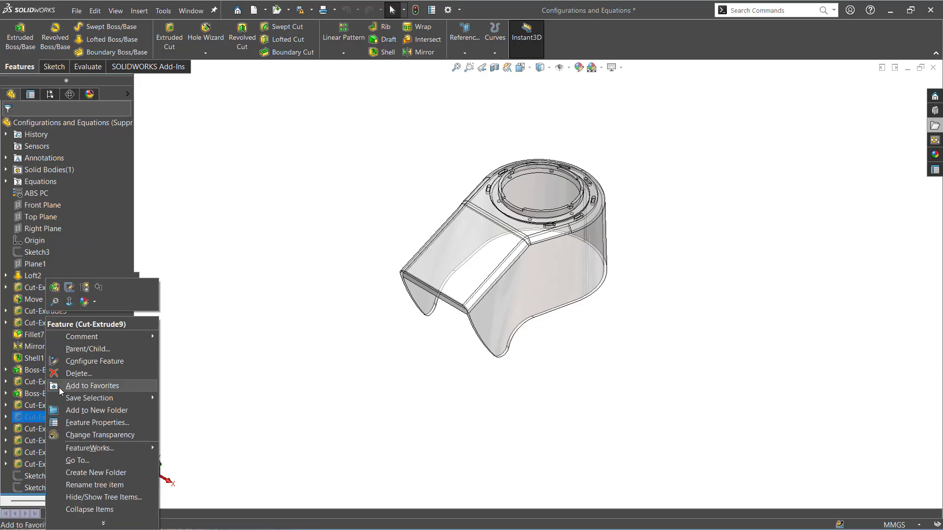
left_click(89, 362)
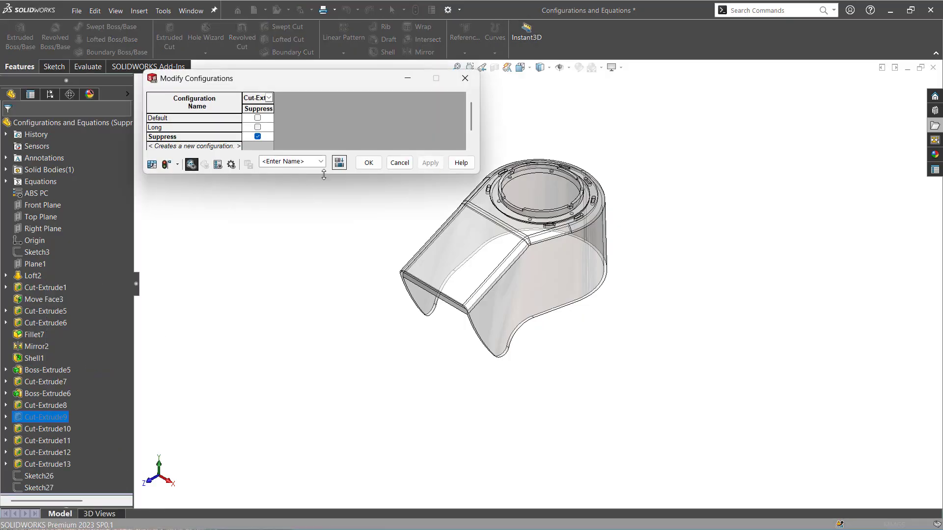
left_click_drag(323, 172, 307, 354)
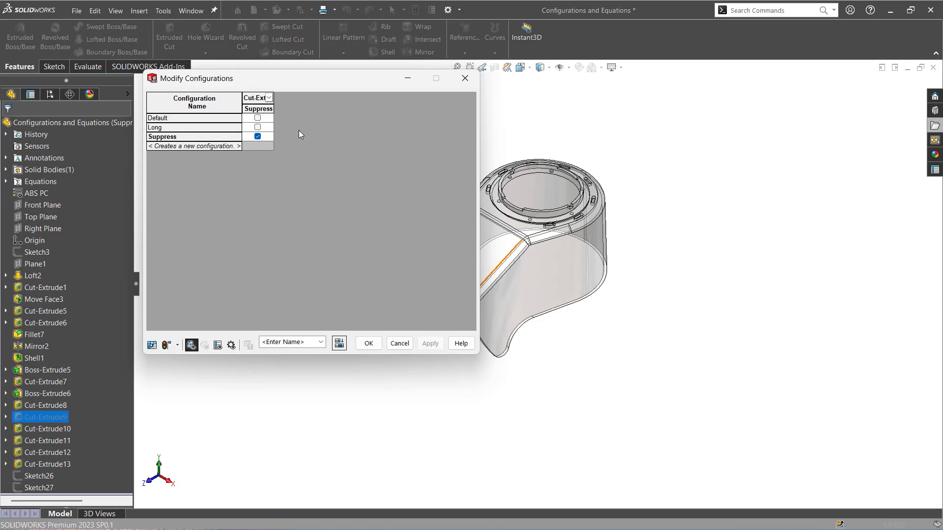
left_click(410, 346)
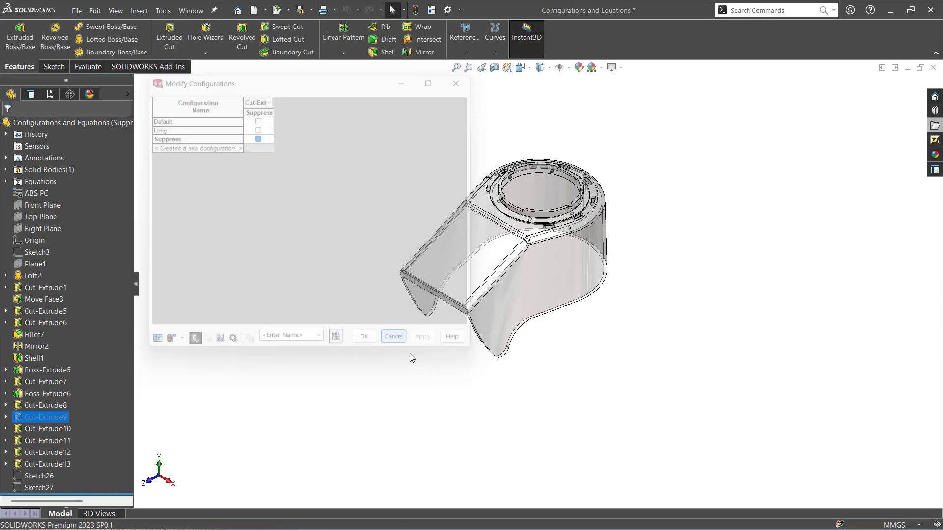
Show Loft2's dimensions and open Configure Dimension for its D3@Sketch1 width dimension
left_click(505, 307)
left_click(360, 333)
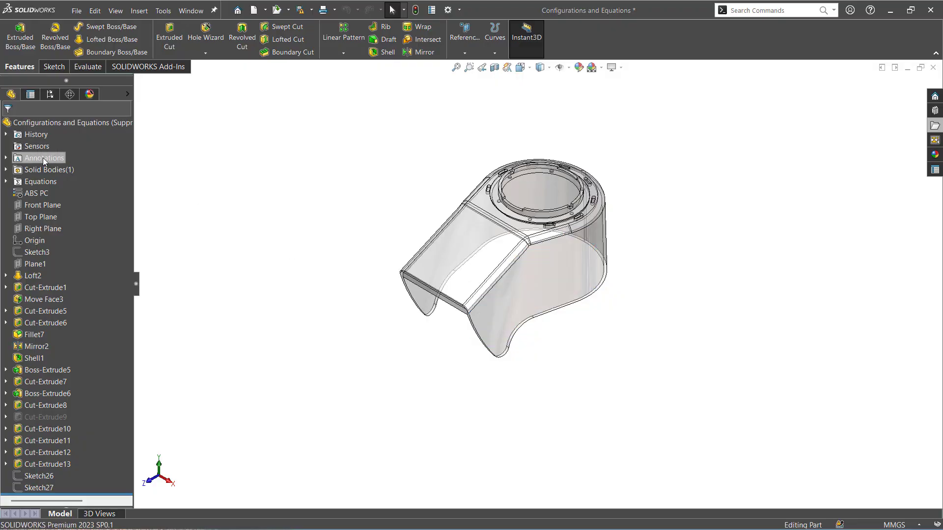
middle_click_drag(353, 213, 360, 269)
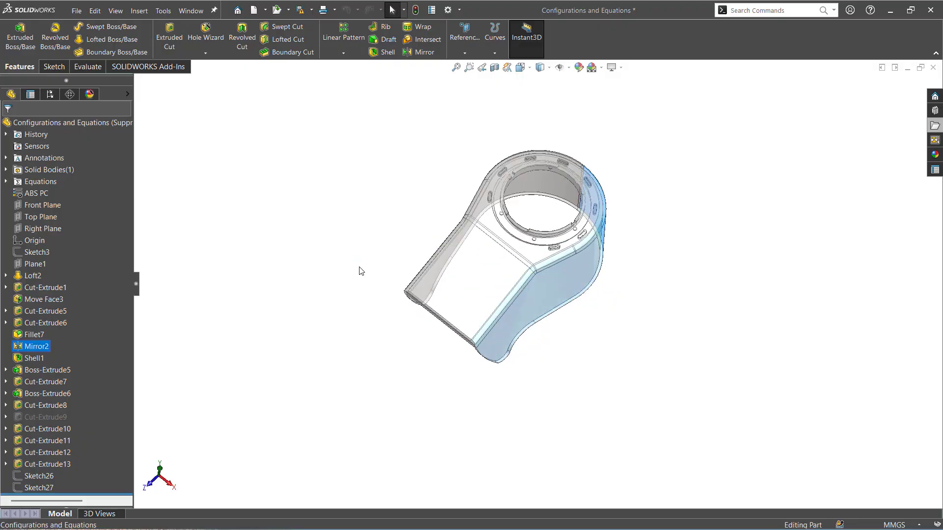
left_click(489, 219)
middle_click_drag(338, 243, 332, 312)
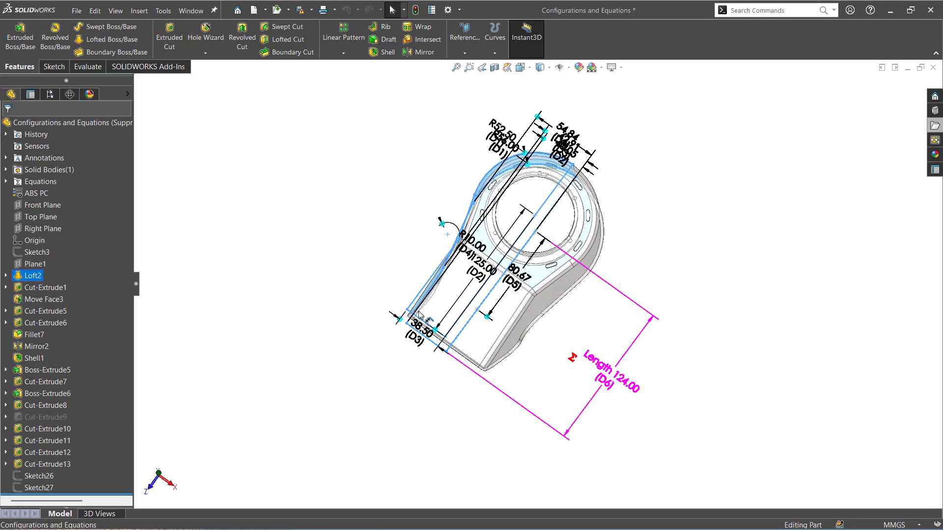
scroll(410, 305, "down", 5)
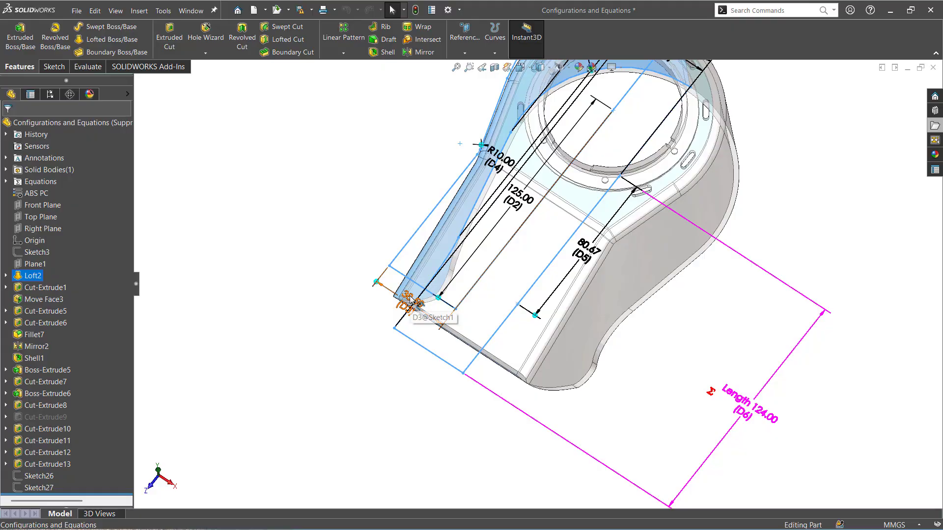
right_click(410, 297)
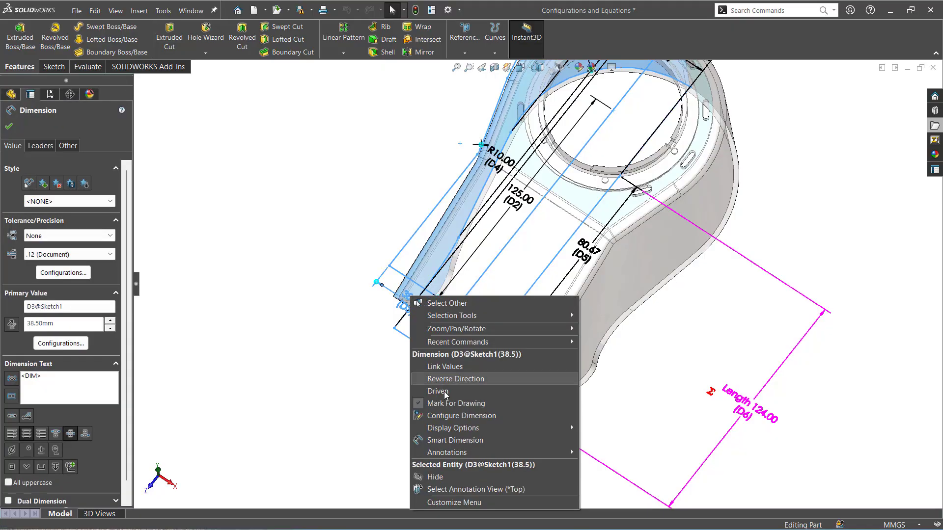
left_click(452, 416)
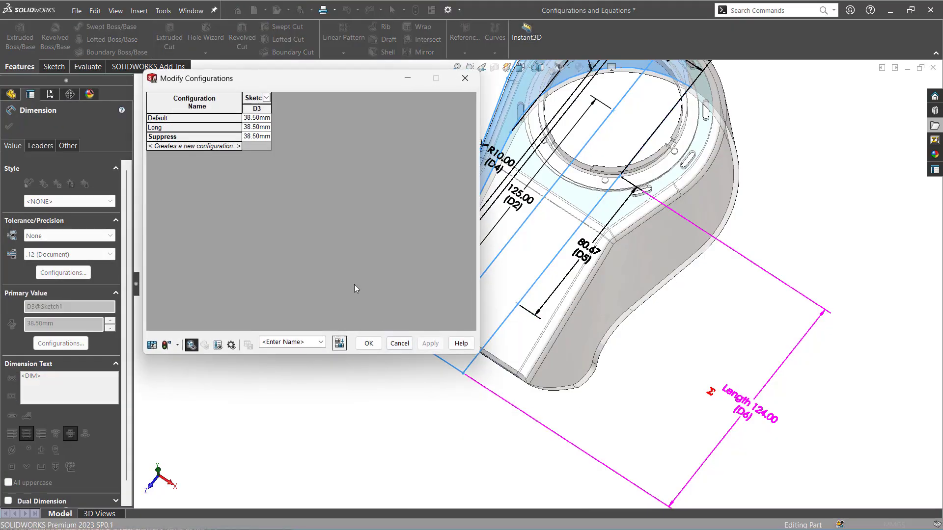
key("z")
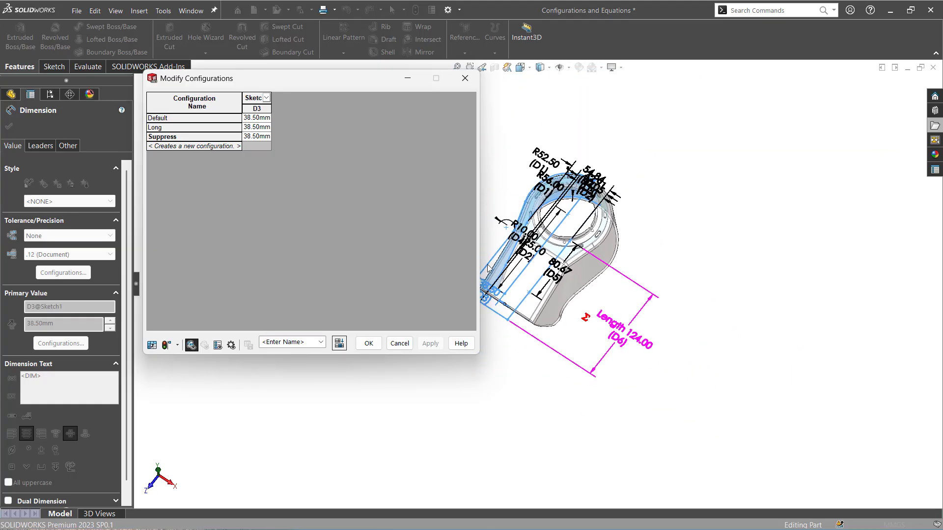
scroll(483, 249, "down", 3)
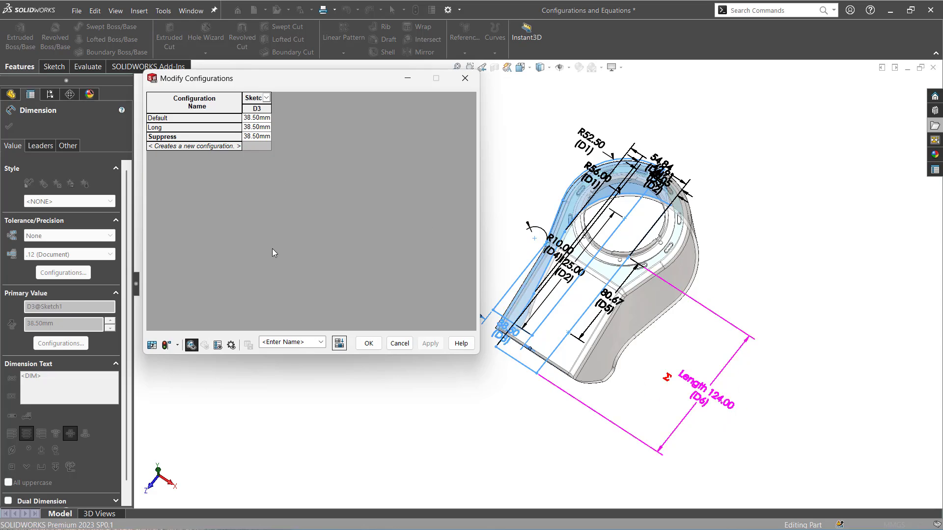
Show all configured parameters in the table and set D3 of Sketch1 to 40 mm for the Suppress configuration
left_click(340, 344)
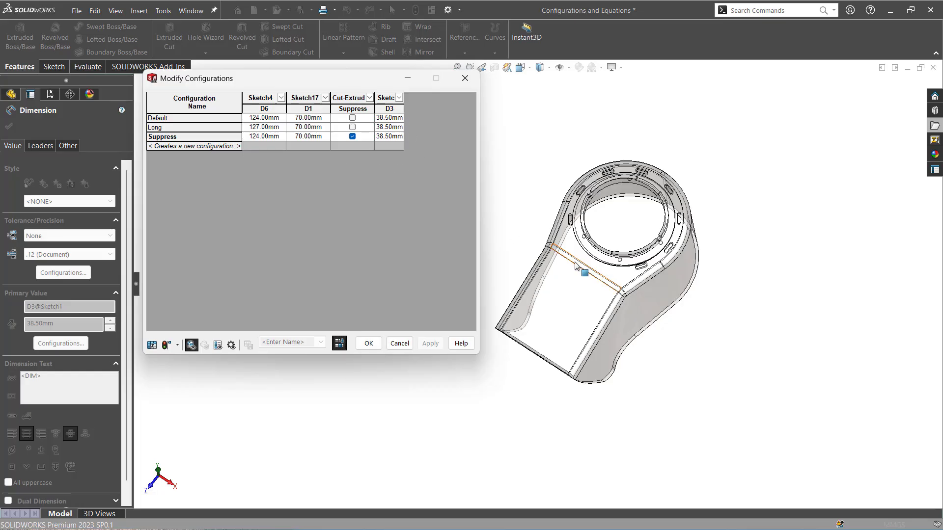
scroll(530, 300, "up", 2)
left_click(387, 137)
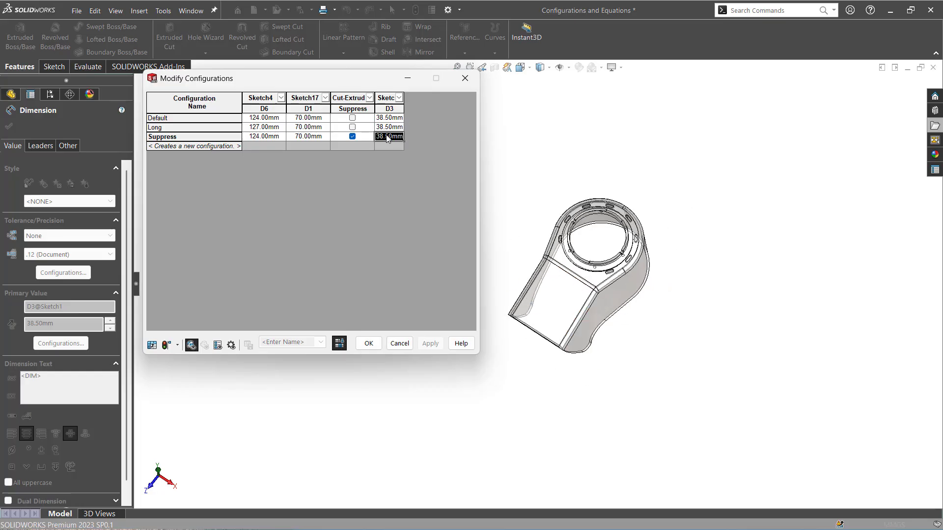
left_click(383, 137)
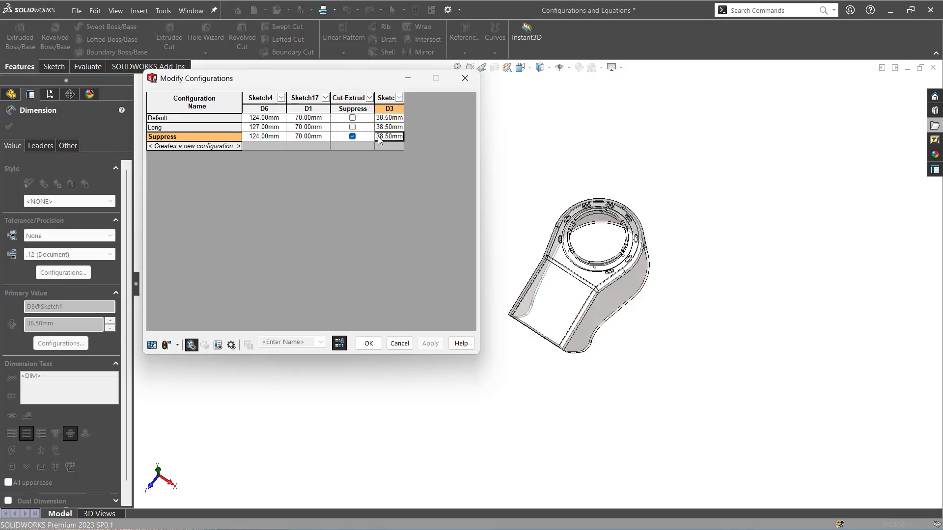
left_click_drag(377, 136, 412, 136)
key("BackSpace")
left_click(355, 143)
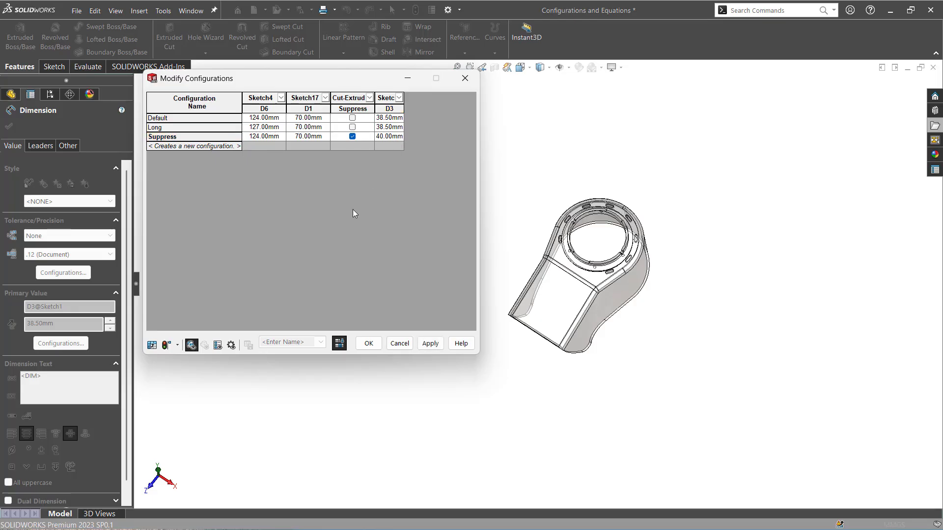
Rebuild the active configuration and accept the configuration table, continuing past the Sketch21 errors
left_click(167, 346)
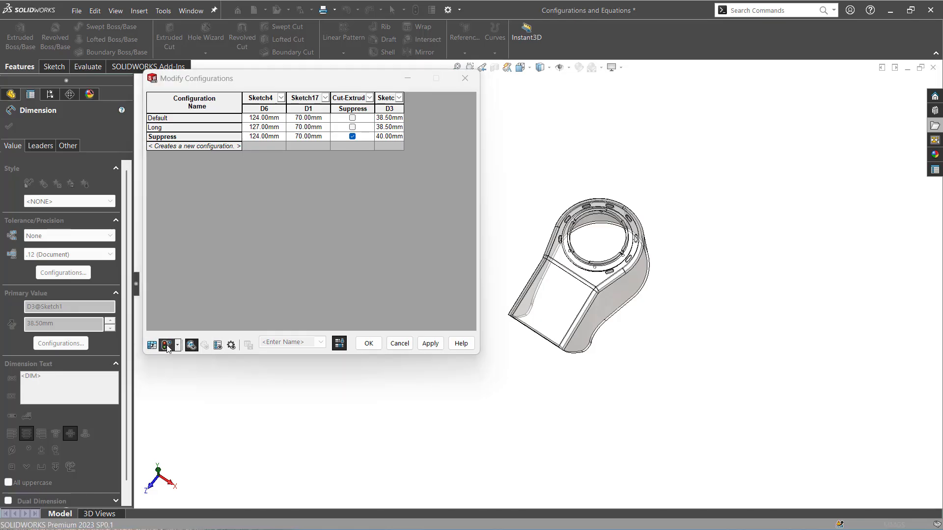
left_click(447, 278)
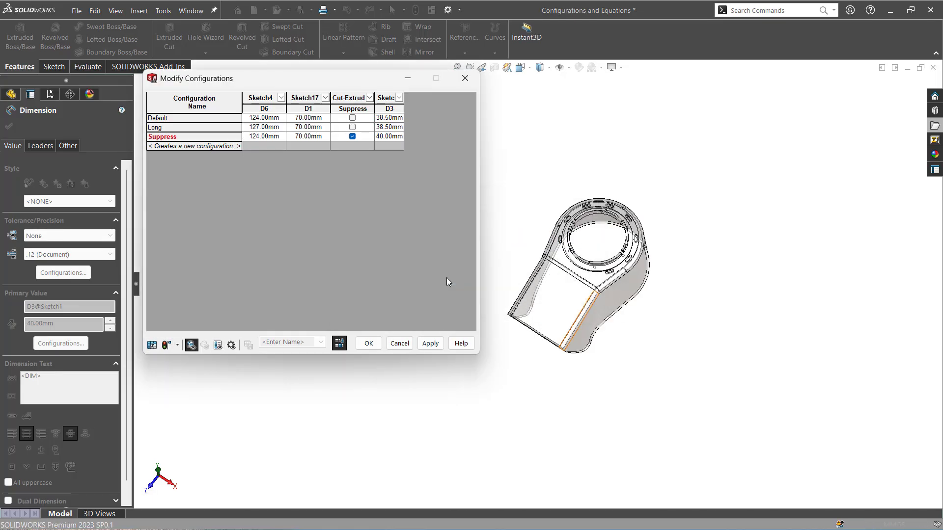
left_click(369, 343)
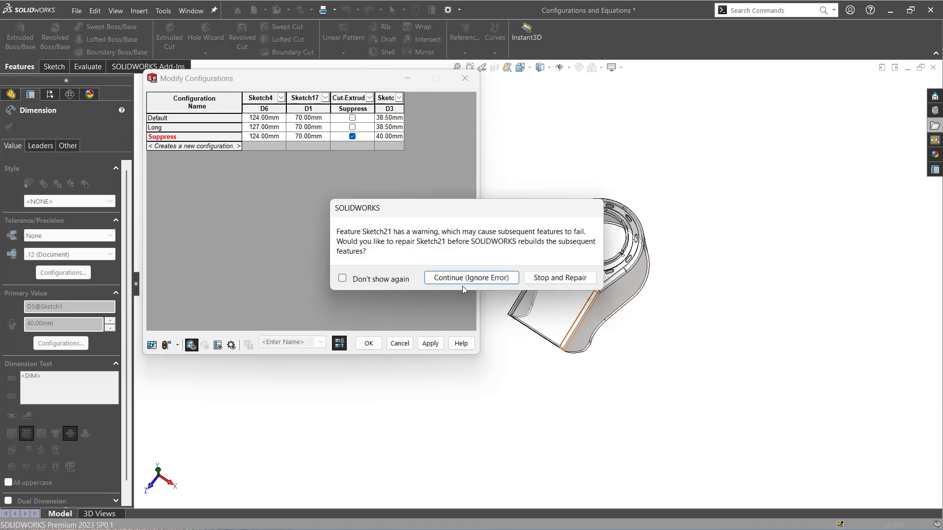
left_click(465, 285)
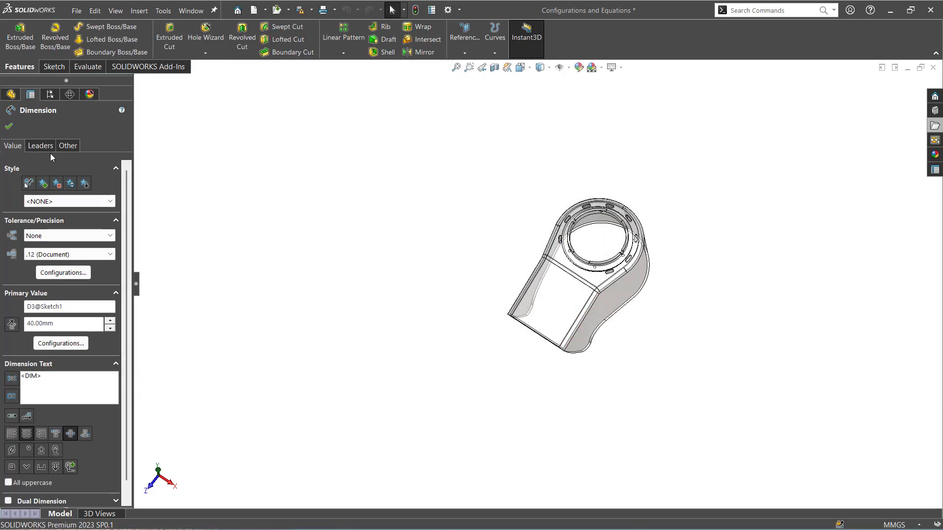
left_click(9, 126)
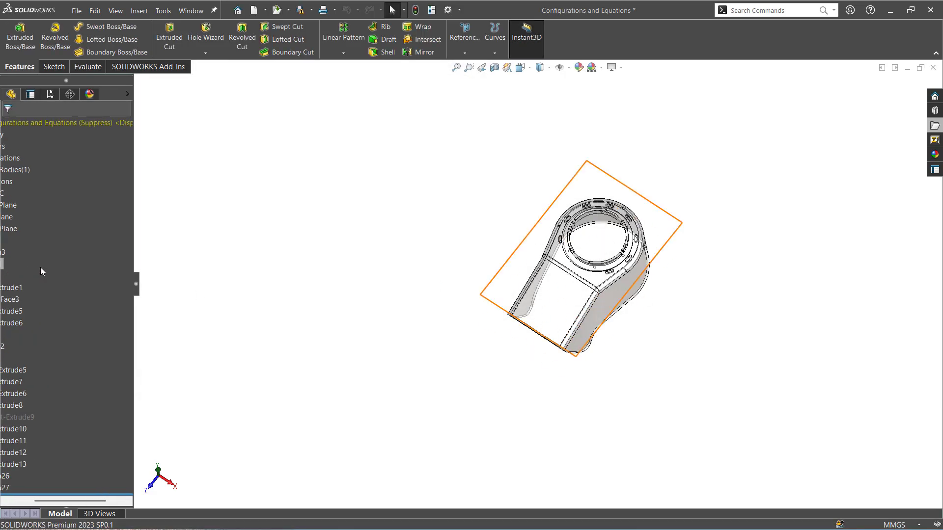
Expand Cut-Extrude9 and inspect the warning on its Sketch21
left_click(37, 418)
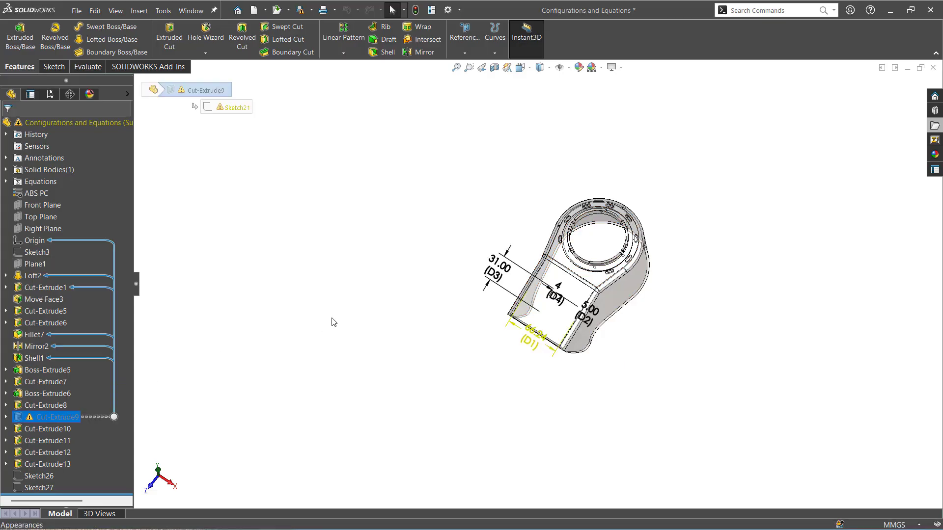
middle_click_drag(333, 322, 472, 269)
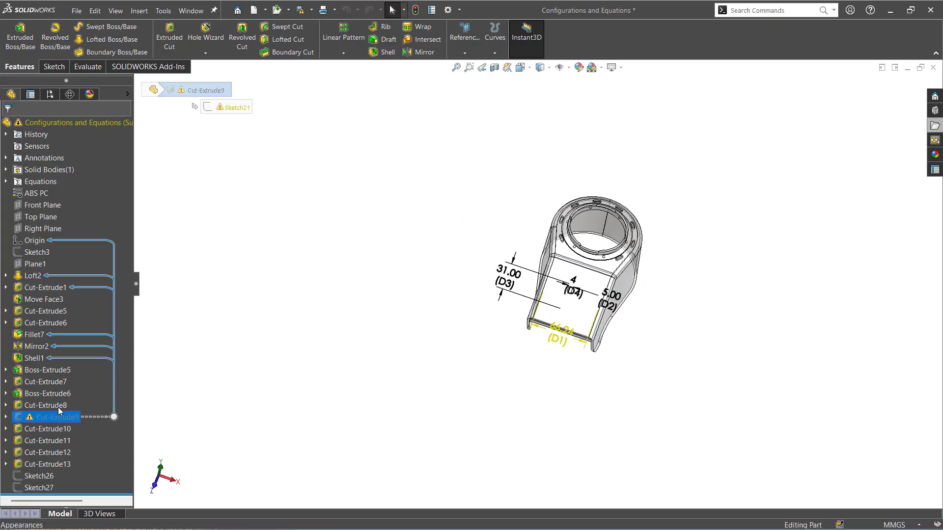
left_click(5, 417)
left_click(43, 429)
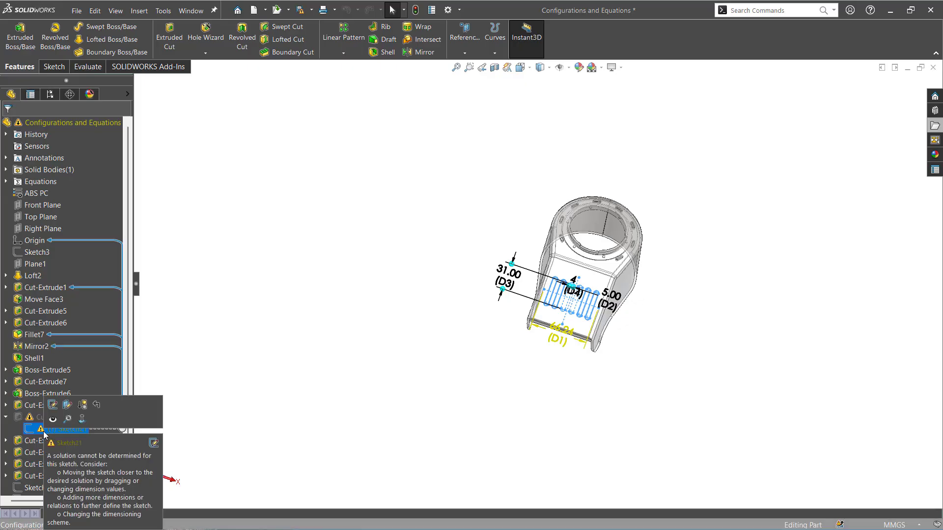
left_click(44, 431)
left_click(212, 429)
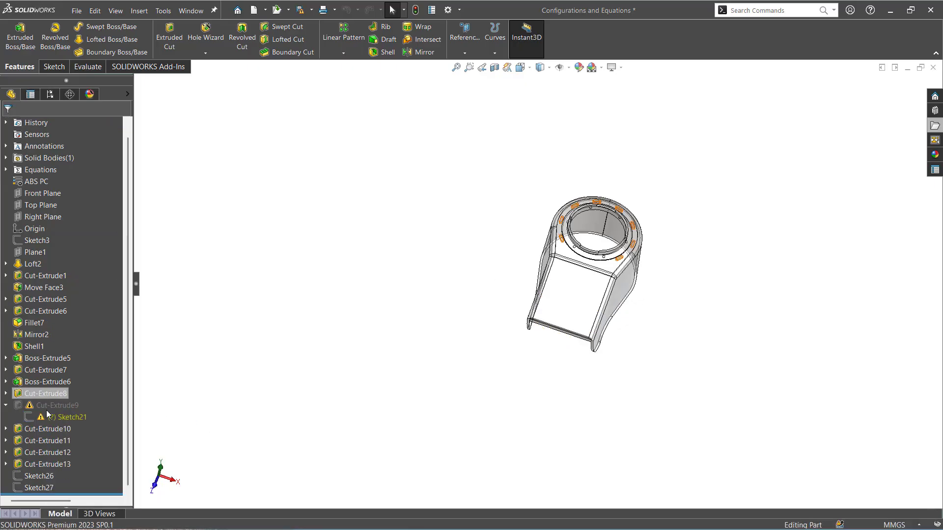
Activate the Default, Long and Suppress configurations in turn to compare the part's shape
left_click(50, 94)
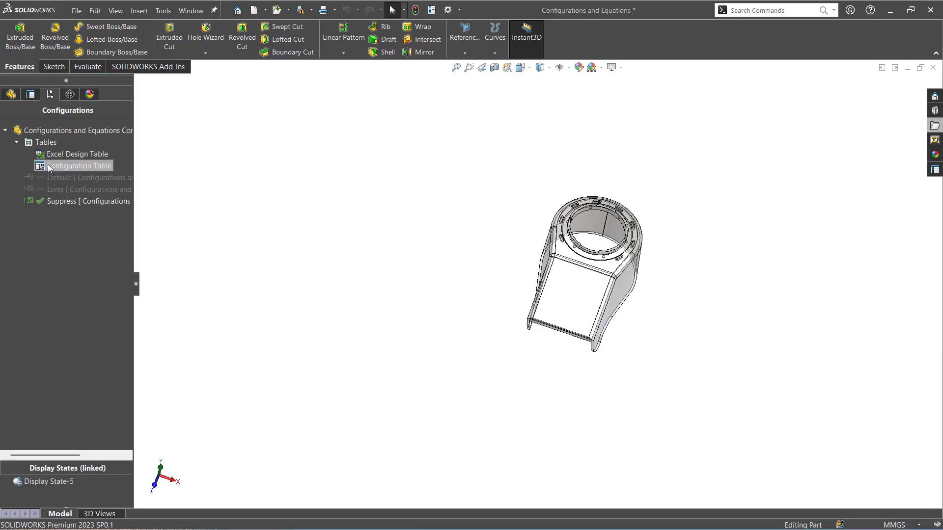
double_click(56, 178)
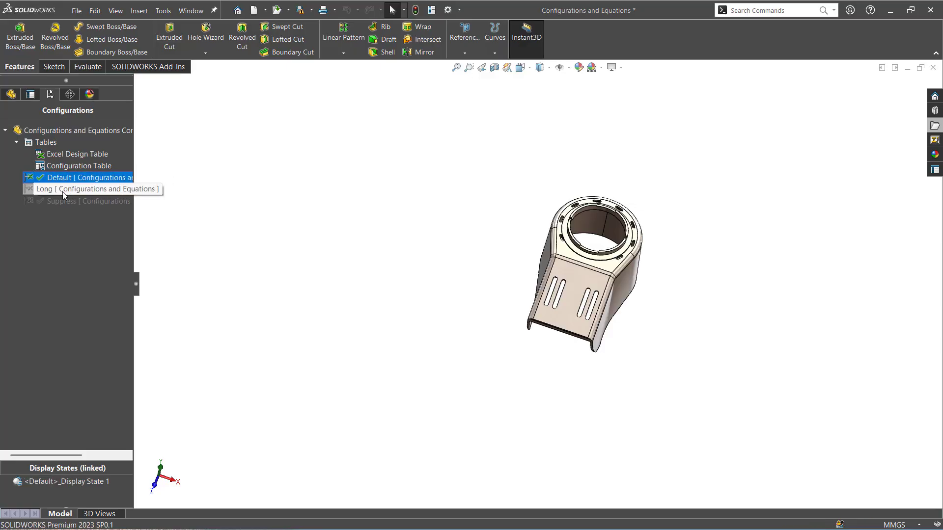
double_click(62, 191)
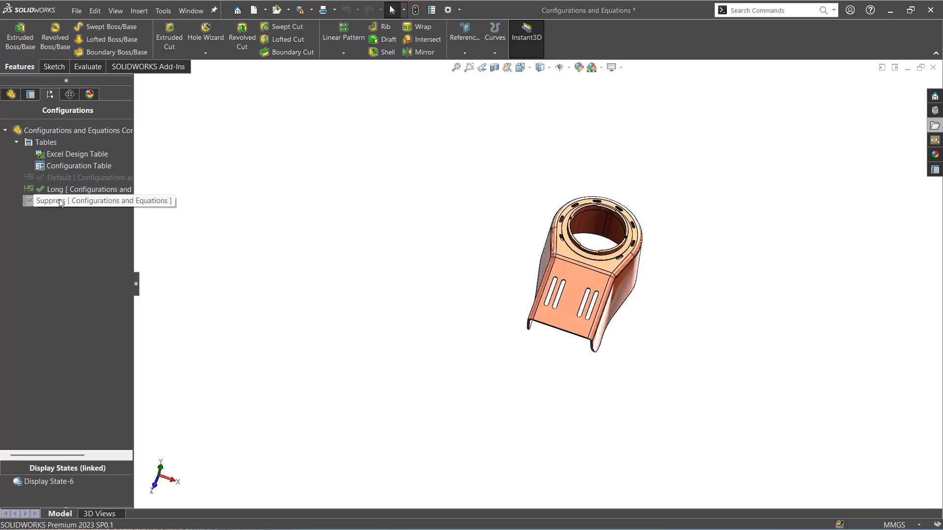
double_click(58, 200)
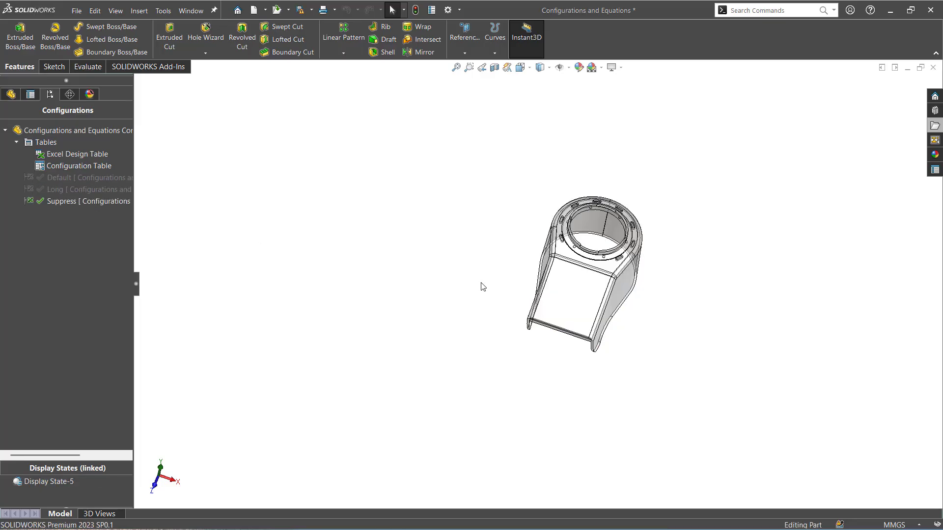
Review Loft2's D3@Sketch1 values per configuration in Configure Dimension, choose to rebuild all configurations, and cancel the dialog
left_click(557, 301)
scroll(556, 300, "down", 4)
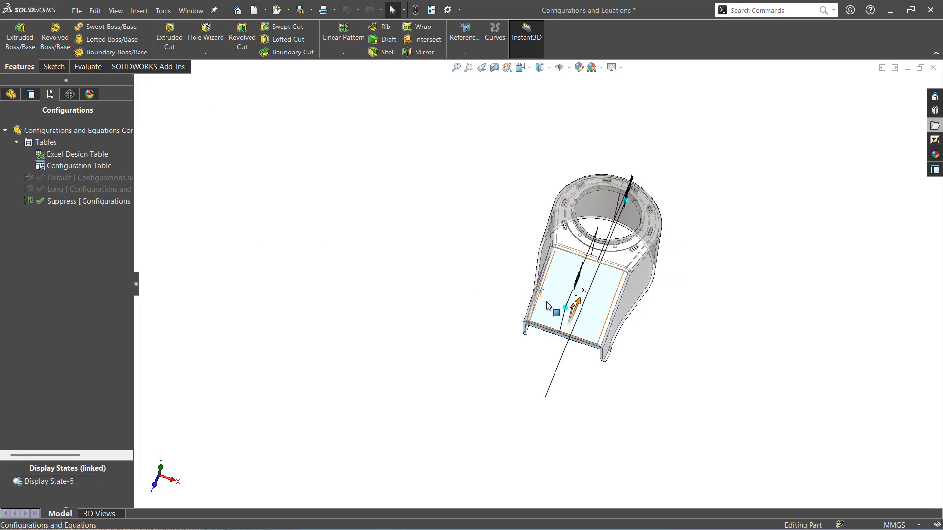
left_click_drag(565, 245, 558, 275)
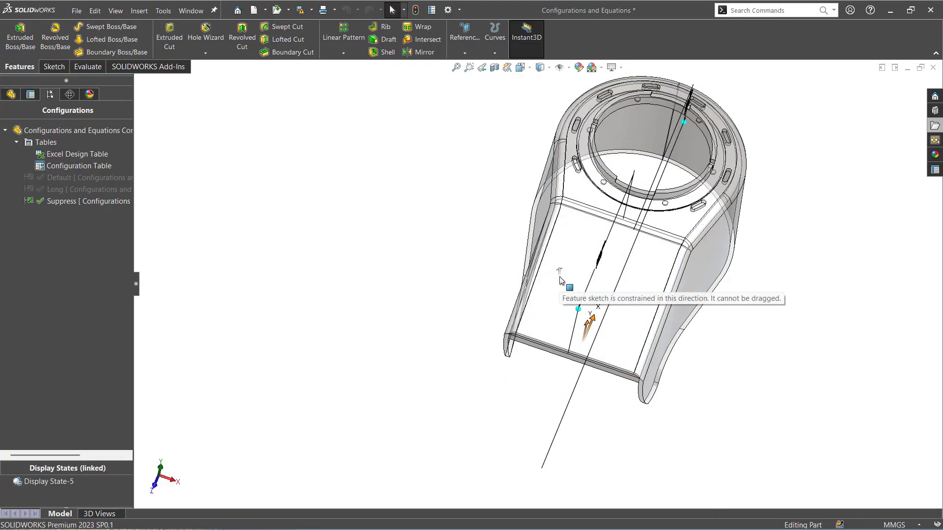
mouse_move(372, 317)
middle_mouse_down()
mouse_move(518, 295)
mouse_move(461, 332)
mouse_move(530, 353)
middle_mouse_up()
double_click(553, 303)
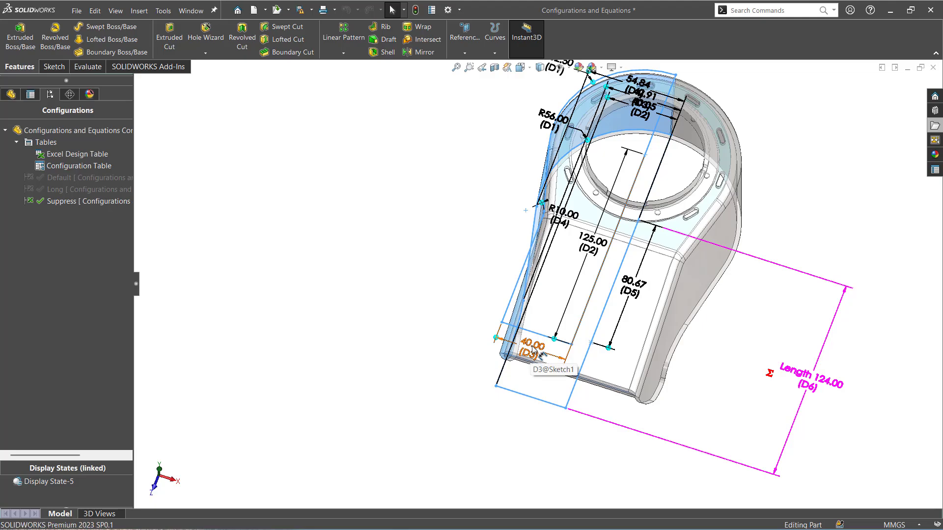
right_click(533, 350)
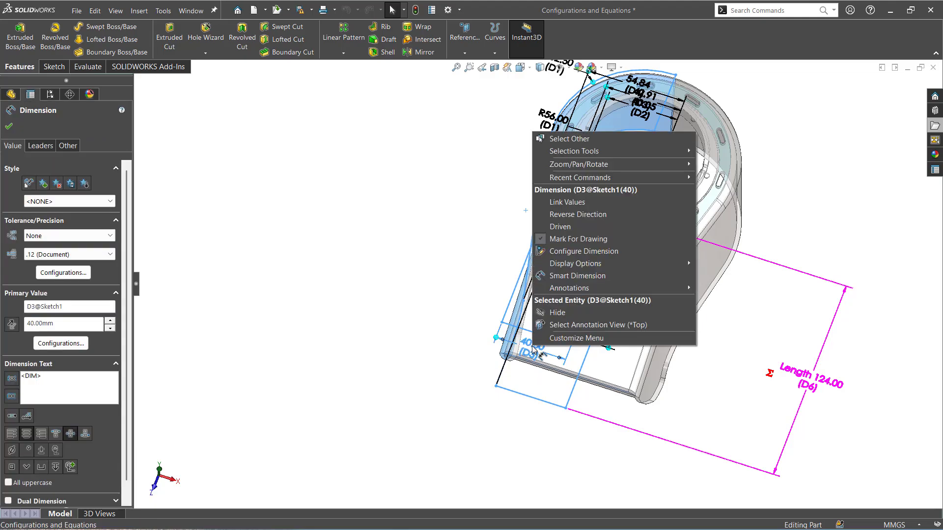
left_click(561, 250)
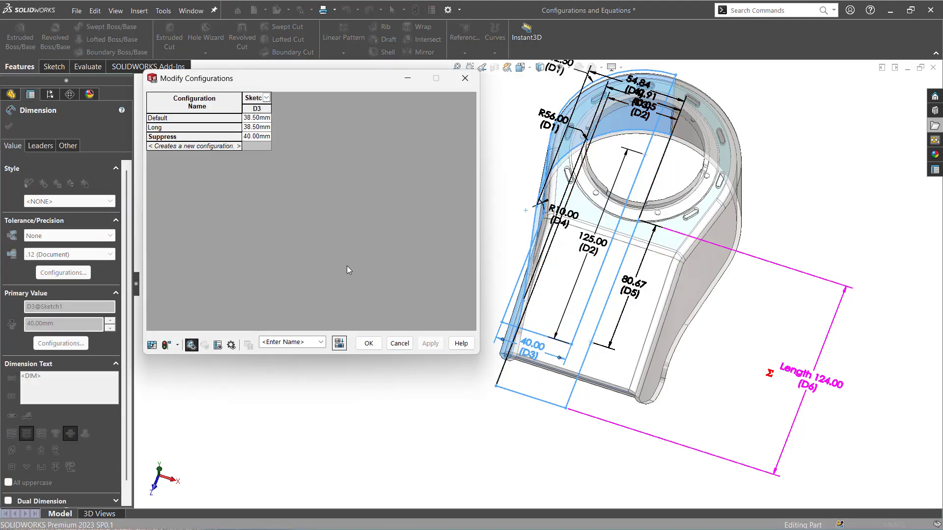
left_click(178, 346)
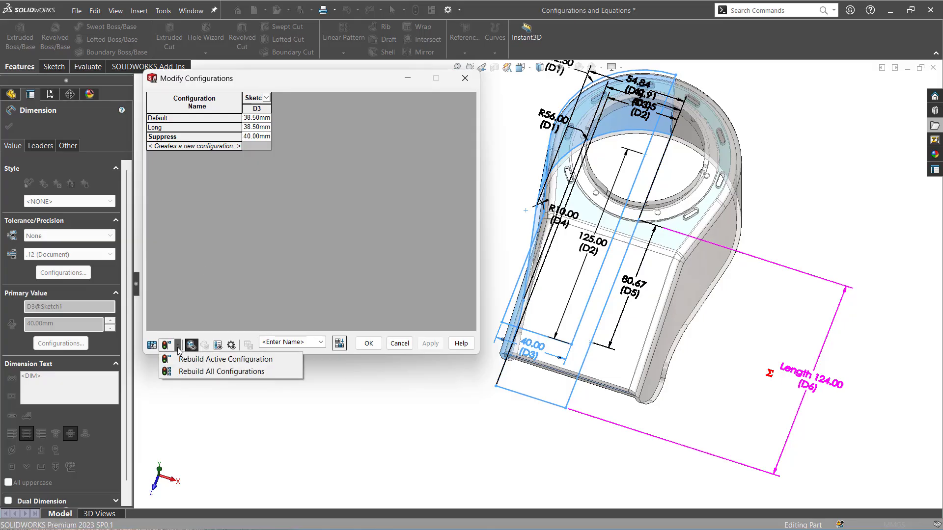
left_click(185, 375)
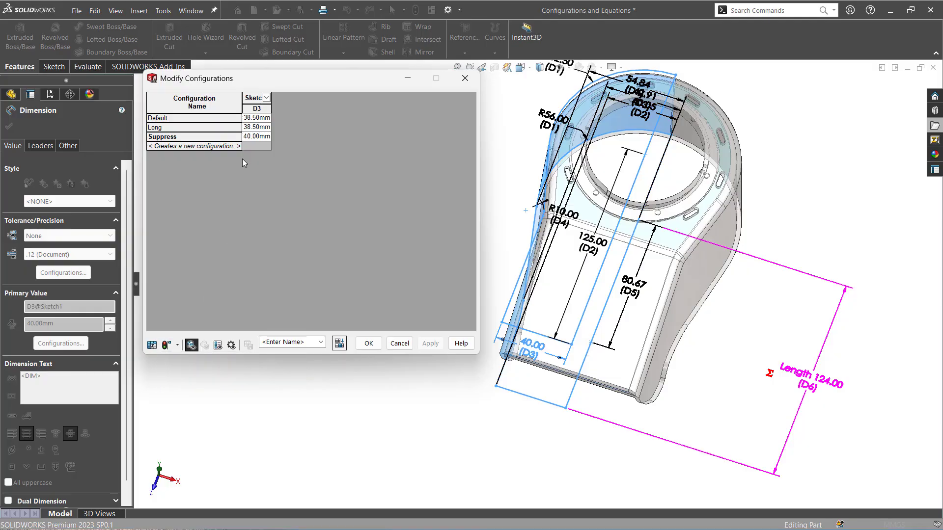
left_click(399, 343)
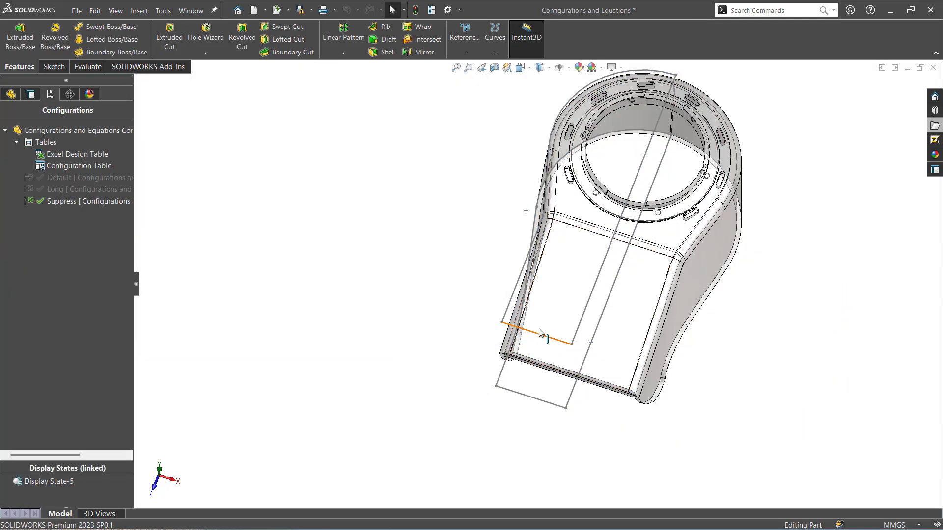
Display the dimensions of Loft2's sketches on the part, open the 40 mm width dimension's value, and leave it without editing
left_click(519, 343)
left_click(337, 338)
middle_click_drag(336, 338, 393, 334)
left_click(537, 304)
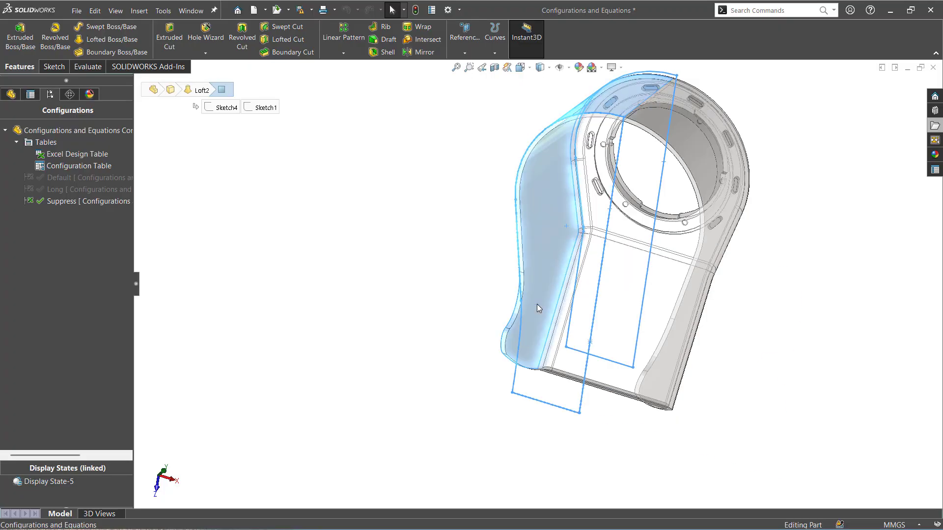
double_click(537, 304)
left_click(545, 372)
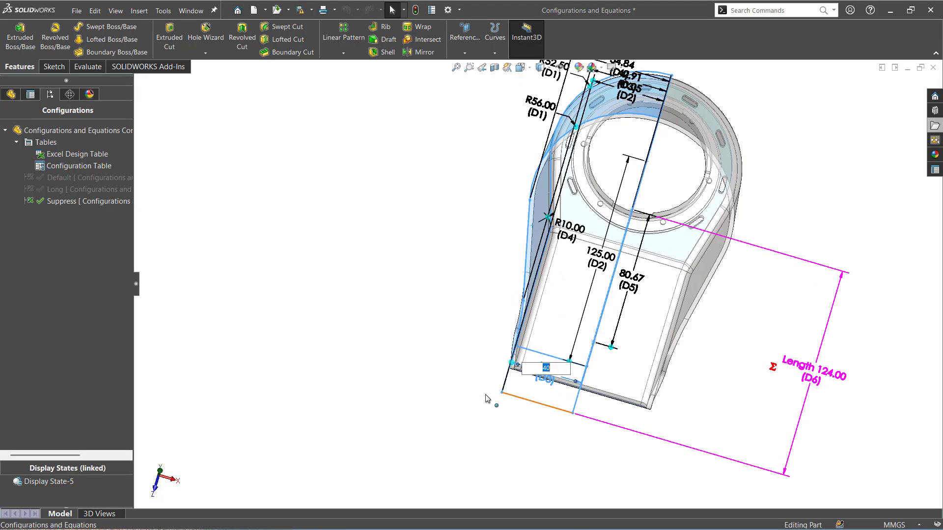
left_click(351, 397)
left_click(530, 353)
key("Escape")
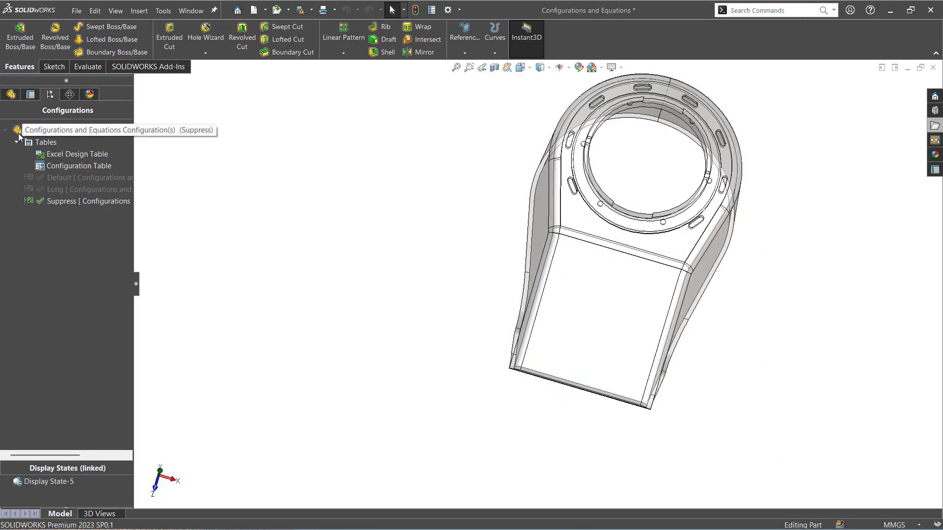
Turn on the display of feature dimensions for the whole part through its Annotations
left_click(11, 94)
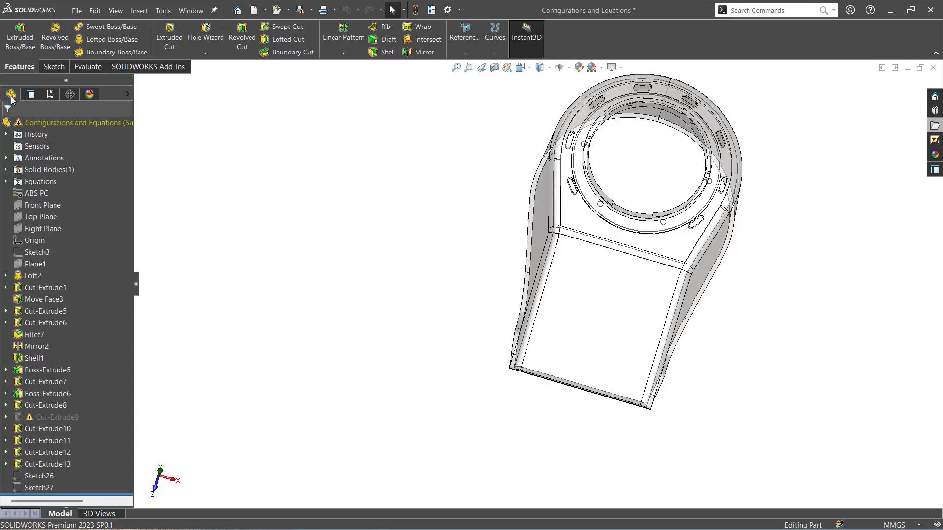
right_click(40, 150)
right_click(40, 158)
left_click(69, 179)
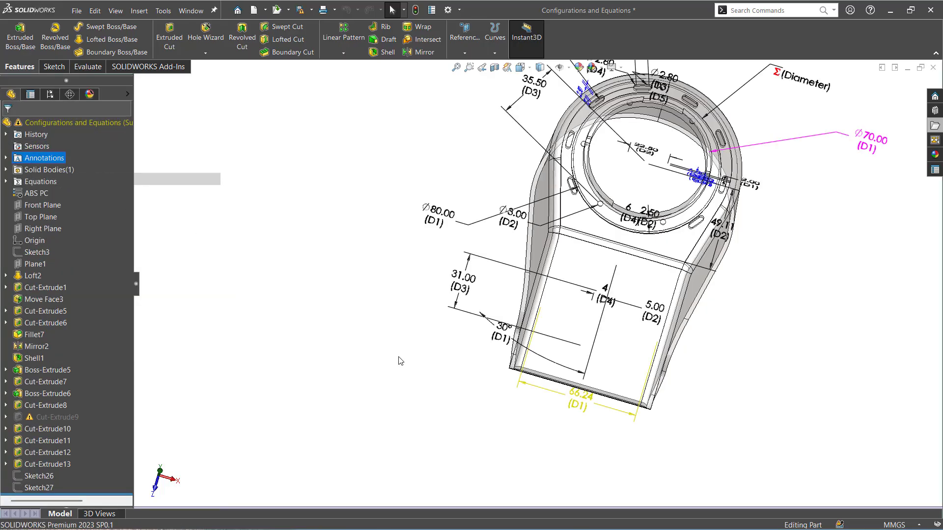
middle_click_drag(400, 360, 414, 362)
Review the configuration scope options for D3@Sketch1, choose This Configuration, and cancel the dimension edit
left_click(564, 371)
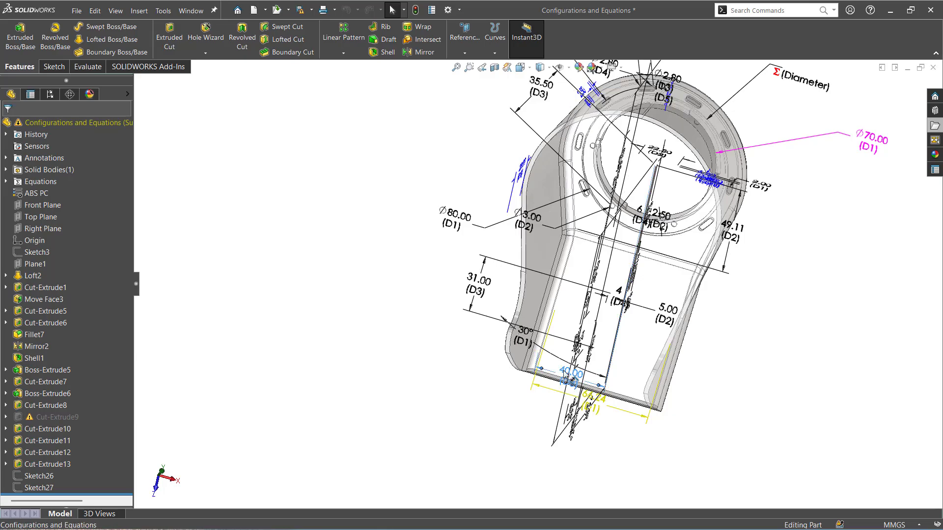
double_click(565, 376)
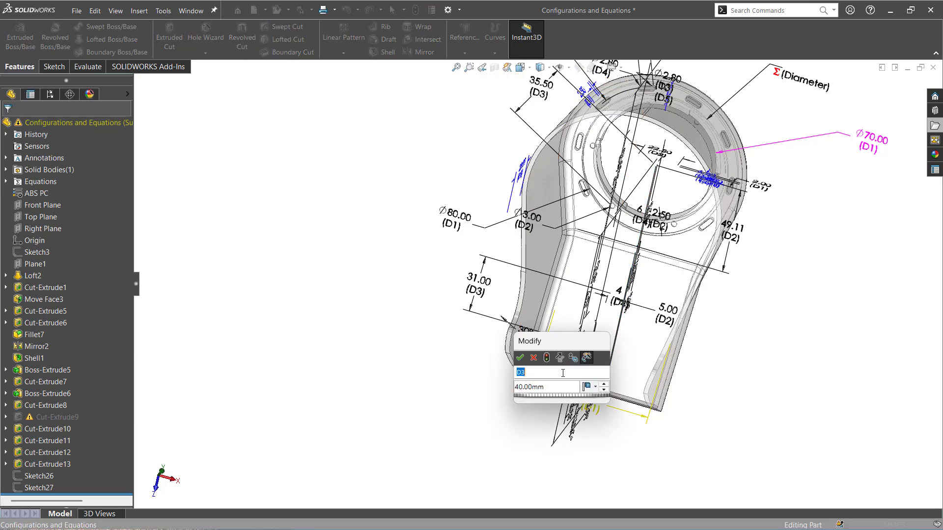
left_click(595, 389)
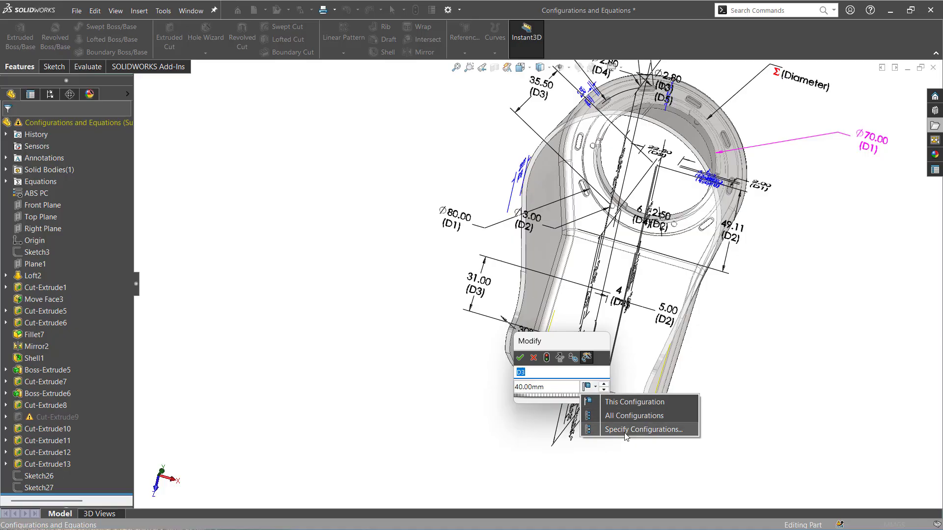
left_click(606, 404)
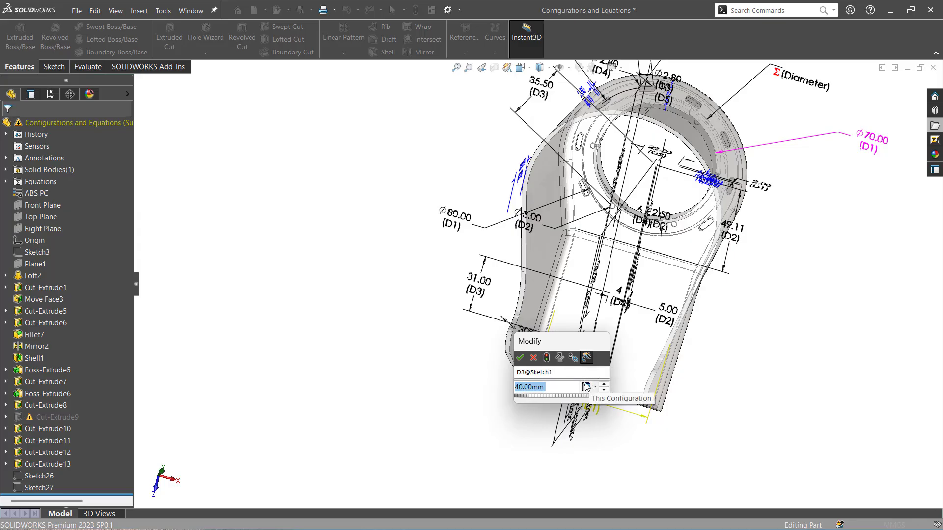
left_click(534, 358)
left_click(379, 375)
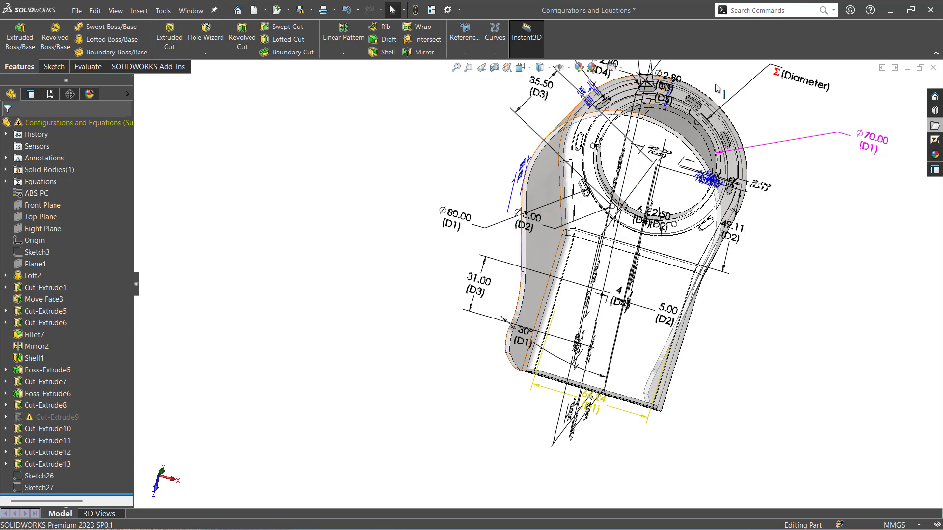
Close the current part and open Configurations and Equations 2 from the 8) Configurations Global Variables and Equations folder
left_click(933, 68)
key("Down")
key("Return")
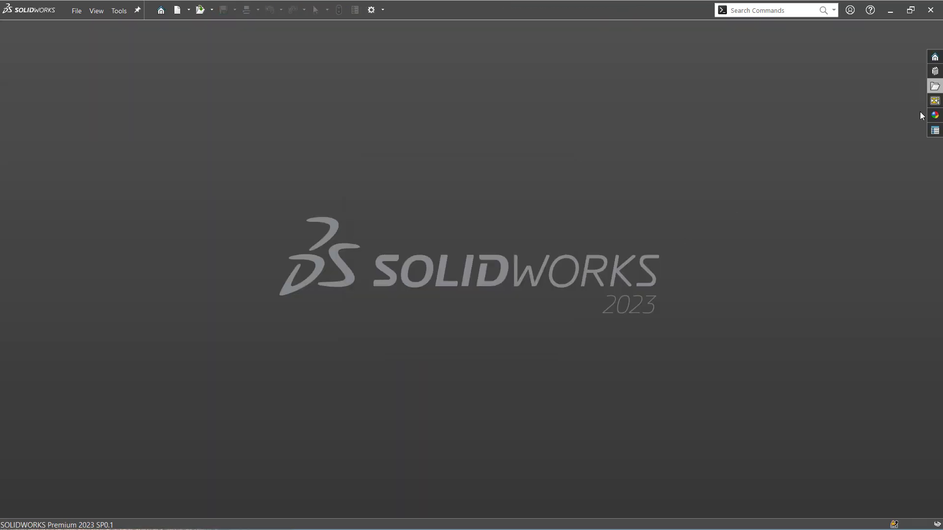
left_click(935, 87)
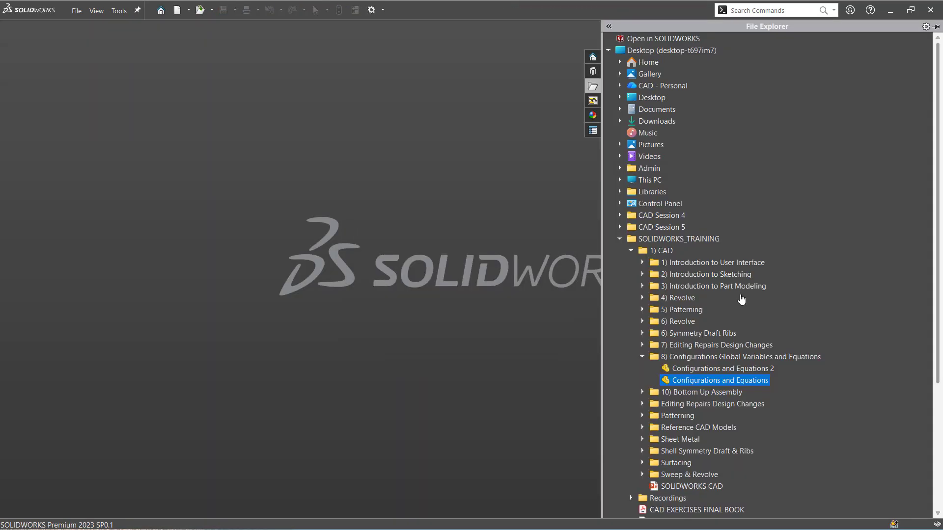
double_click(701, 369)
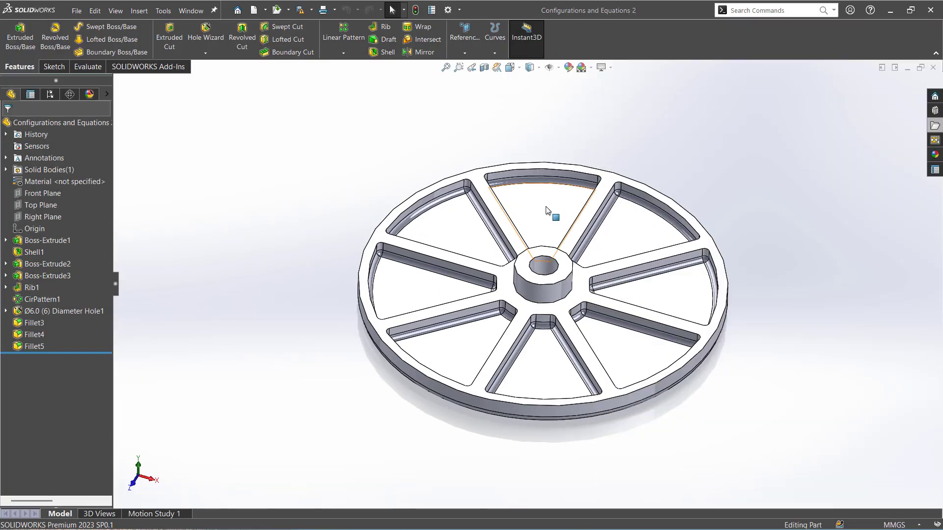
left_click(549, 210)
left_click(267, 239)
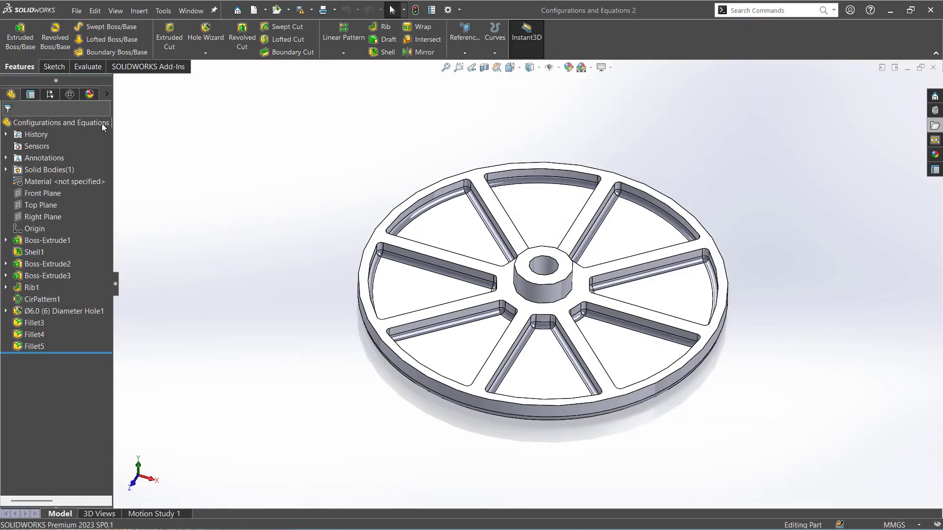
Turn on the display of annotations and feature dimensions for the spoked wheel
right_click(40, 158)
left_click(65, 180)
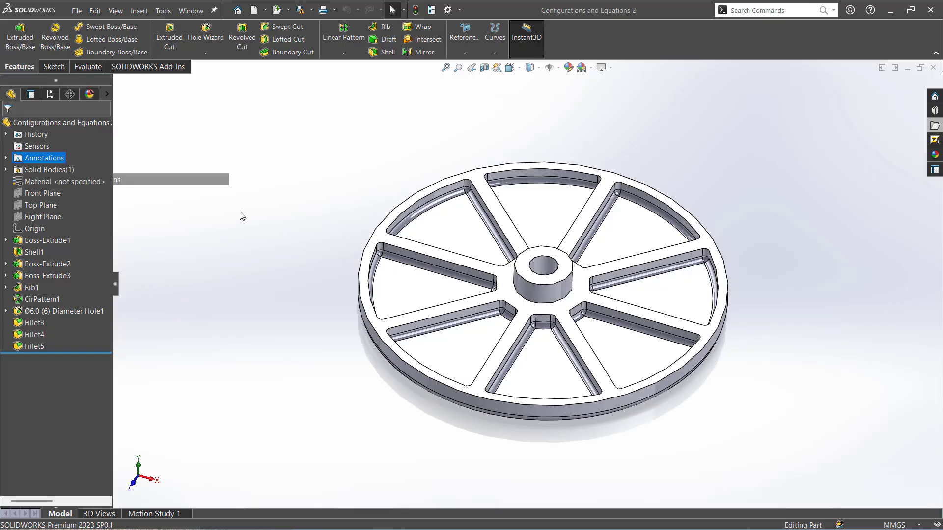
left_click(547, 210)
key("Escape")
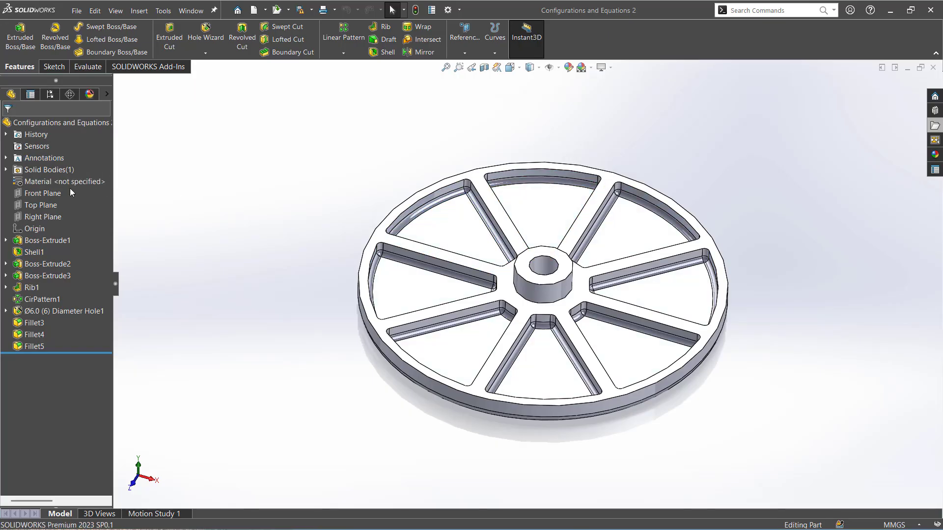
right_click(30, 161)
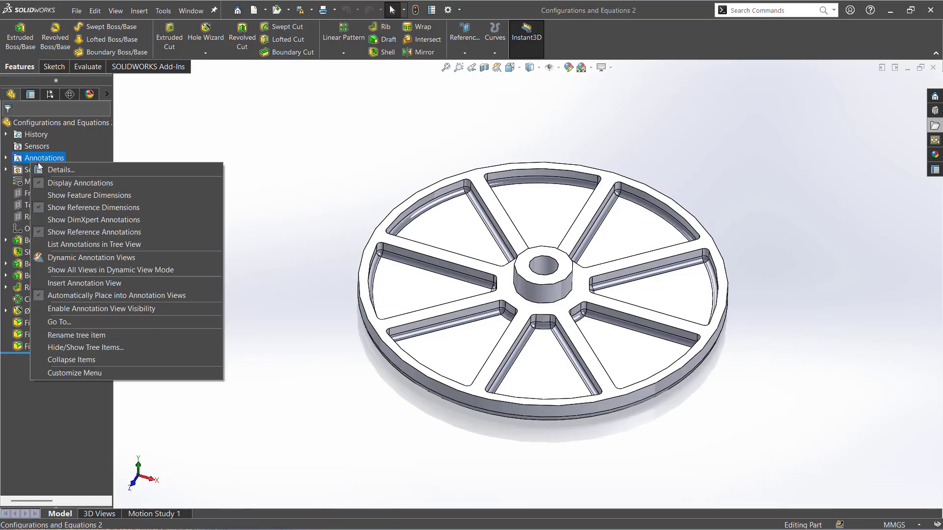
left_click(58, 193)
scroll(309, 205, "up", 3)
middle_click_drag(309, 205, 337, 312)
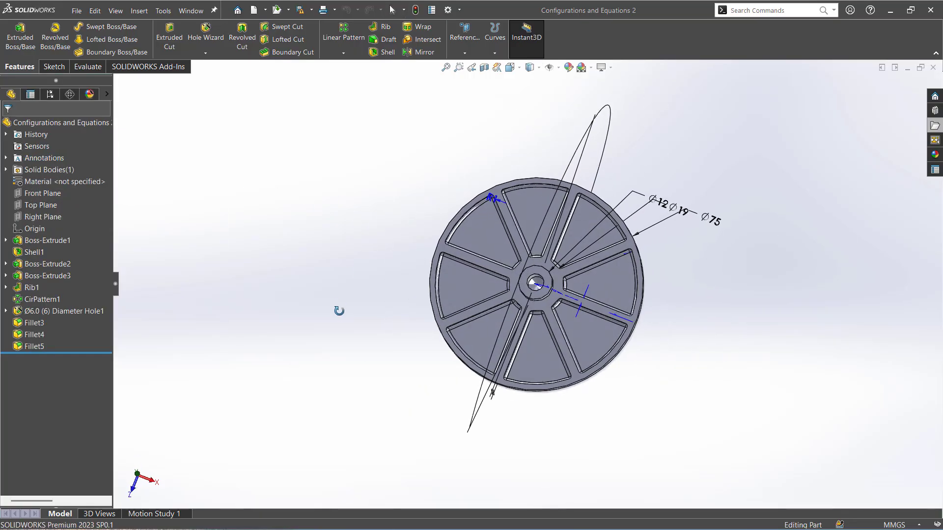
Spread the Ø12, Ø19 and Ø75 dimensions apart around the outside of the wheel
left_click_drag(661, 203, 731, 439)
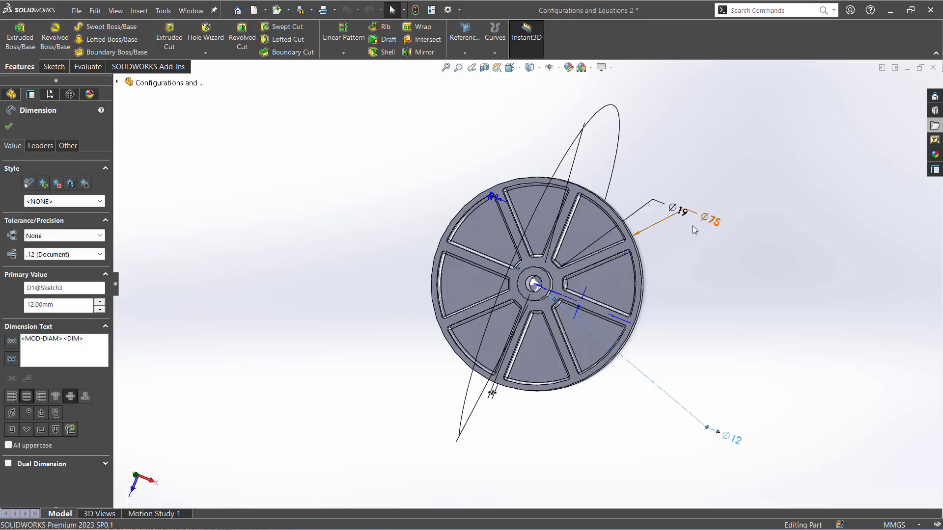
left_click_drag(668, 191, 656, 134)
mouse_move(710, 220)
left_mouse_down()
mouse_move(737, 257)
mouse_move(746, 255)
mouse_move(732, 236)
left_mouse_up()
left_click(709, 375)
mouse_move(709, 375)
middle_mouse_down()
mouse_move(702, 333)
mouse_move(702, 362)
middle_mouse_up()
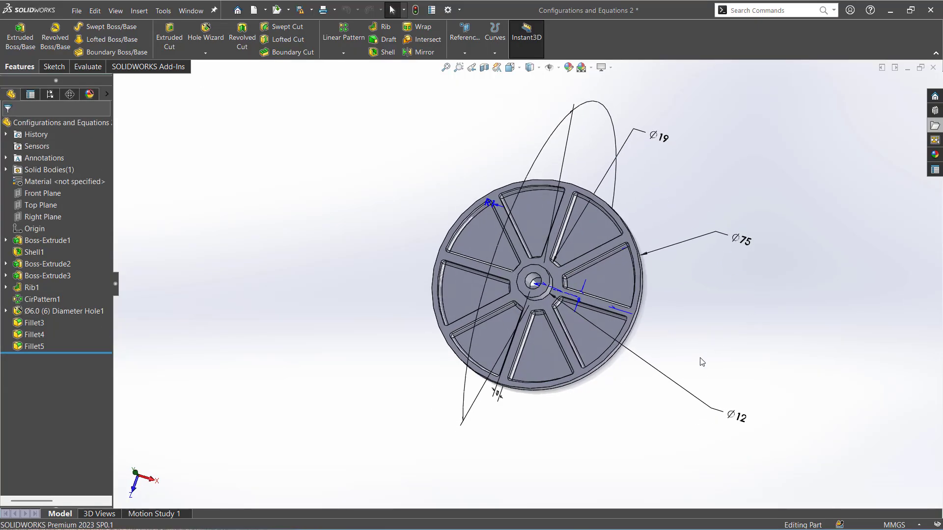
middle_click_drag(688, 320, 696, 323)
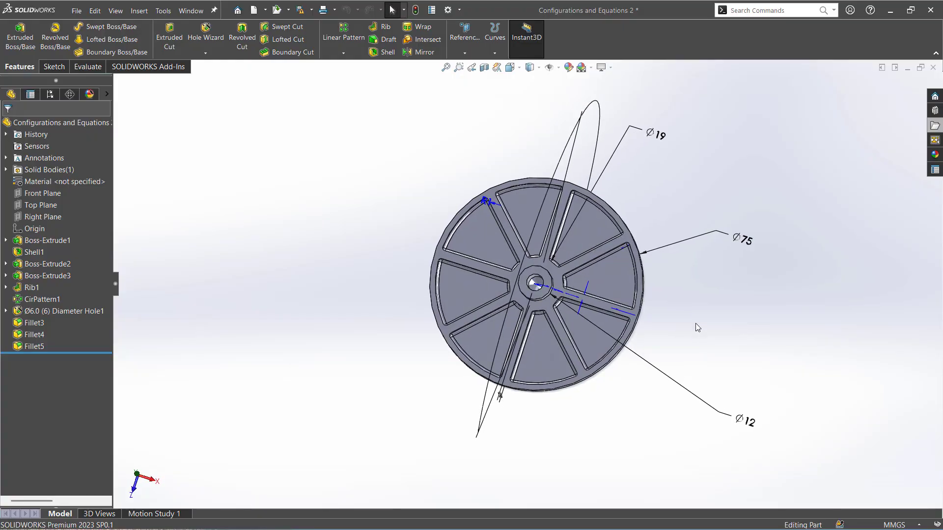
Link the wheel's outer diameter D1@Sketch1 to a new global variable A and set its value to 80 mm
double_click(747, 242)
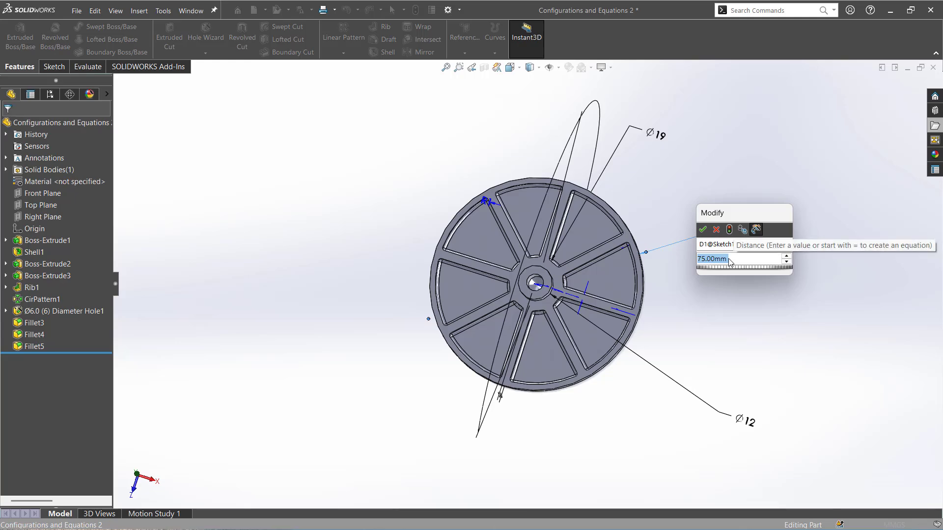
type("=")
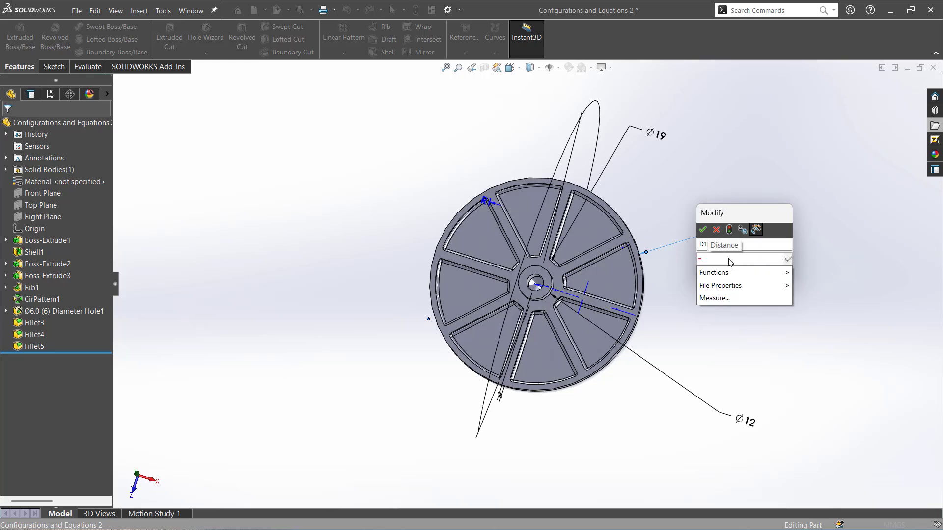
type("A")
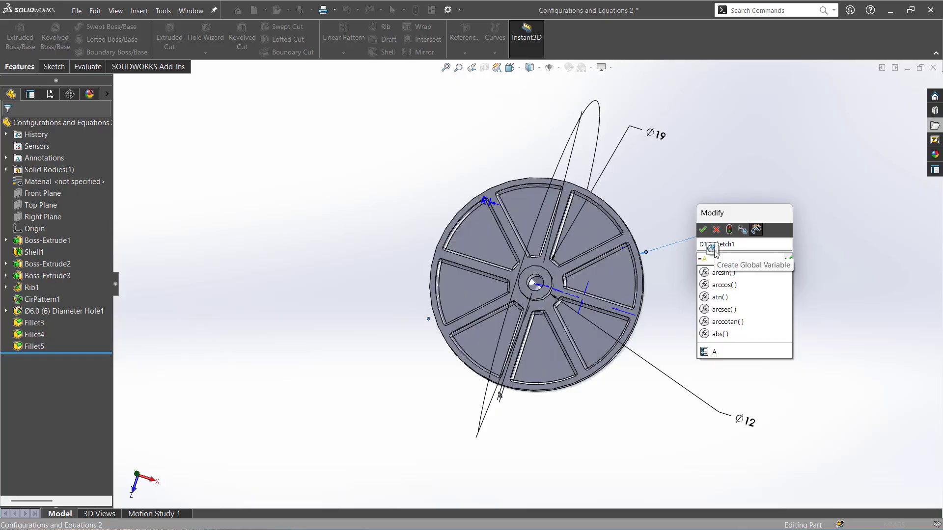
left_click(715, 250)
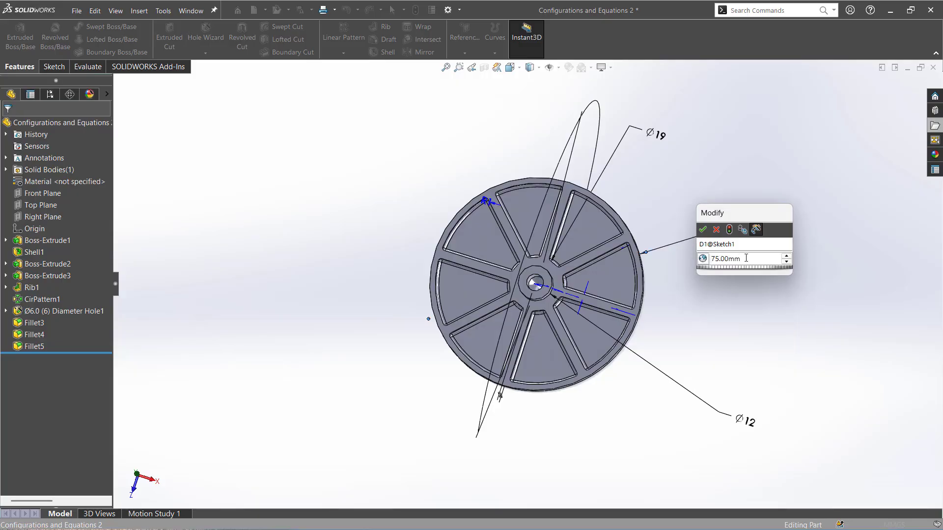
left_click_drag(746, 258, 710, 255)
type("80.00mm")
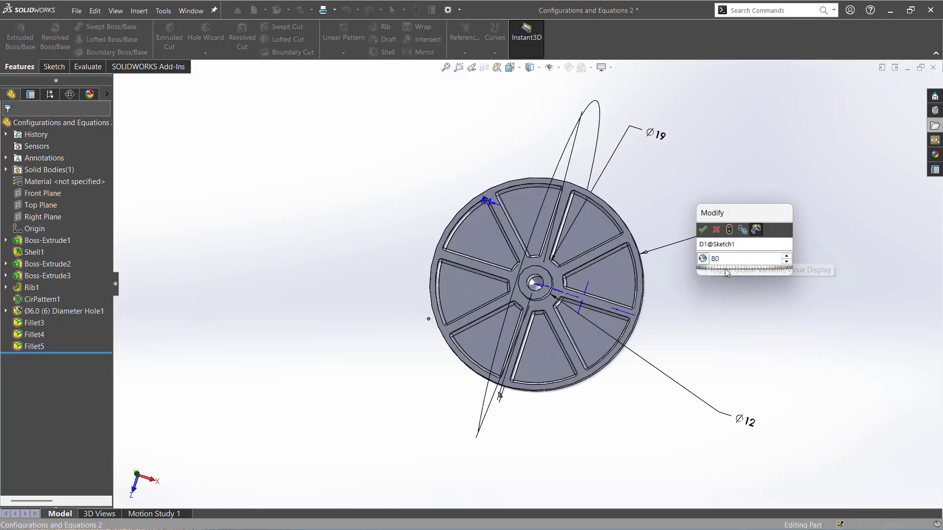
left_click(703, 230)
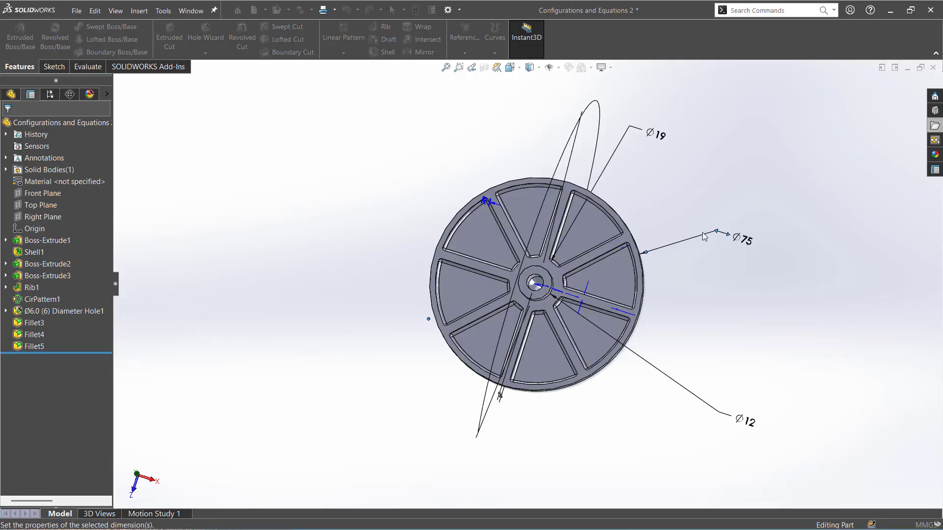
left_click(764, 305)
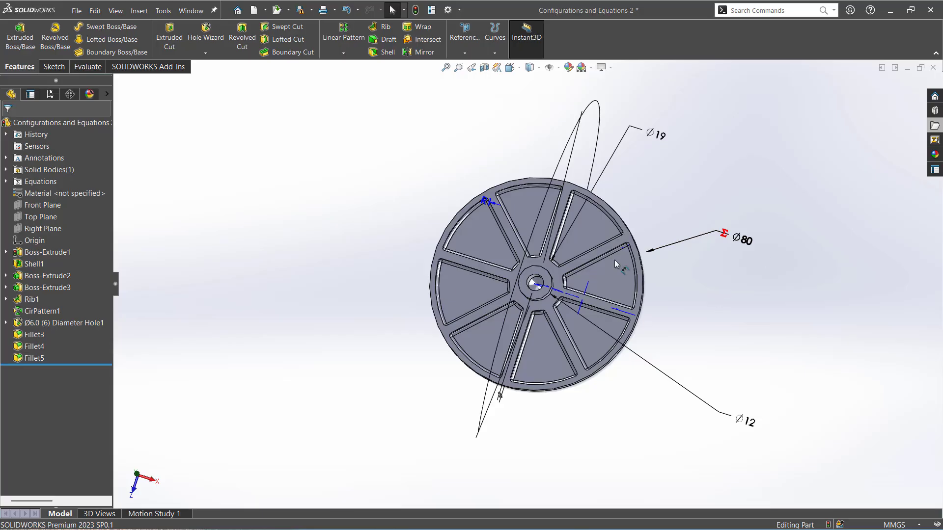
Set global variable A to 90 in the Equations, Global Variables, and Dimensions manager to resize the wheel
left_click(6, 181)
left_click(49, 193)
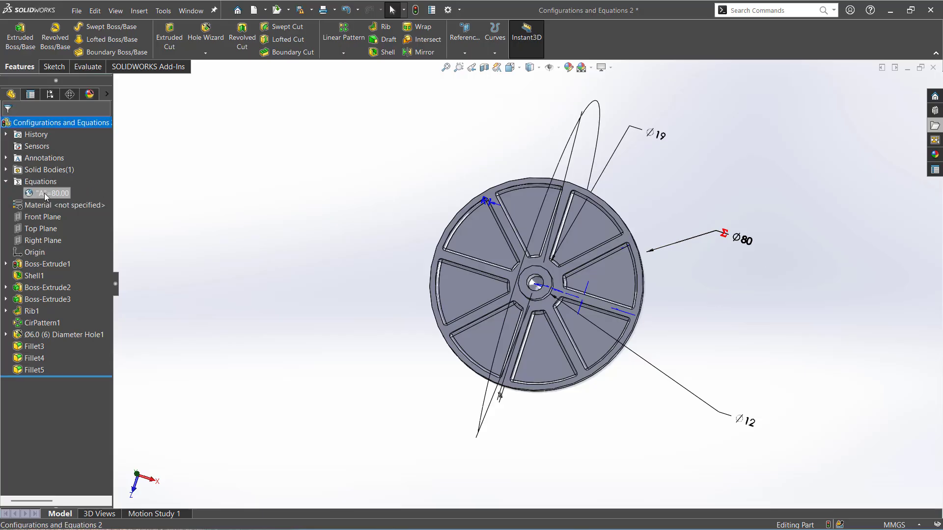
right_click(51, 193)
left_click(56, 203)
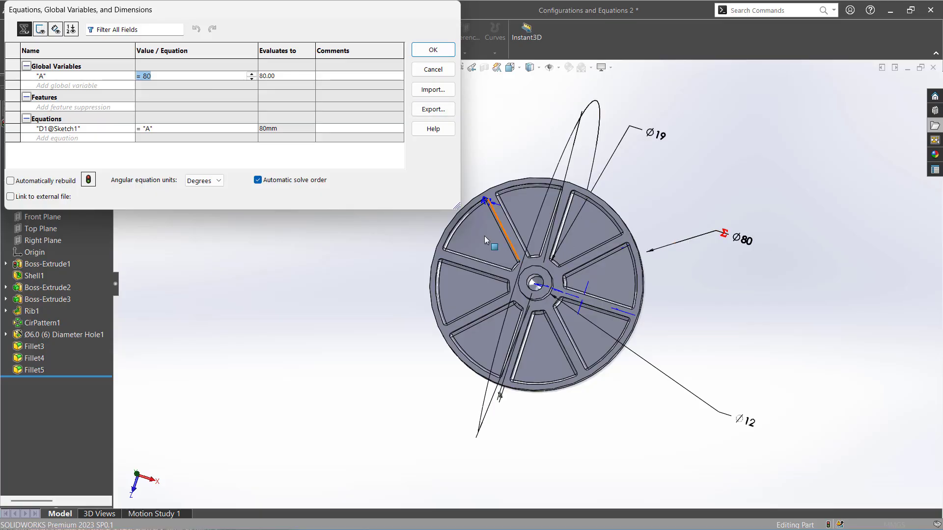
left_click(180, 76)
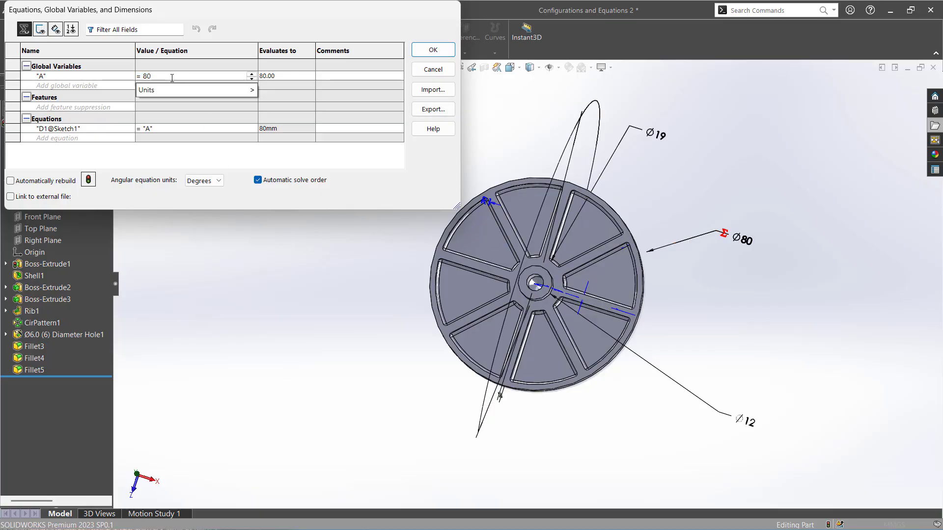
left_click_drag(137, 74, 145, 75)
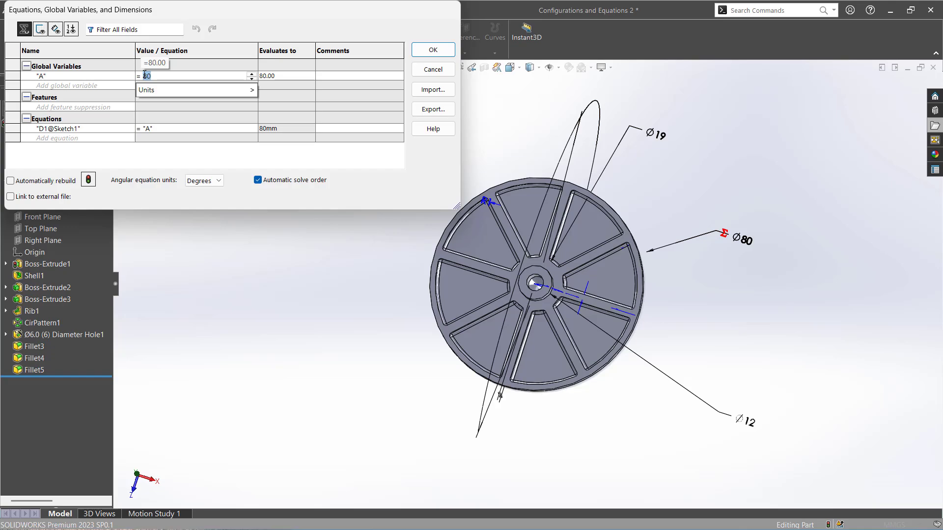
key("BackSpace")
type("90")
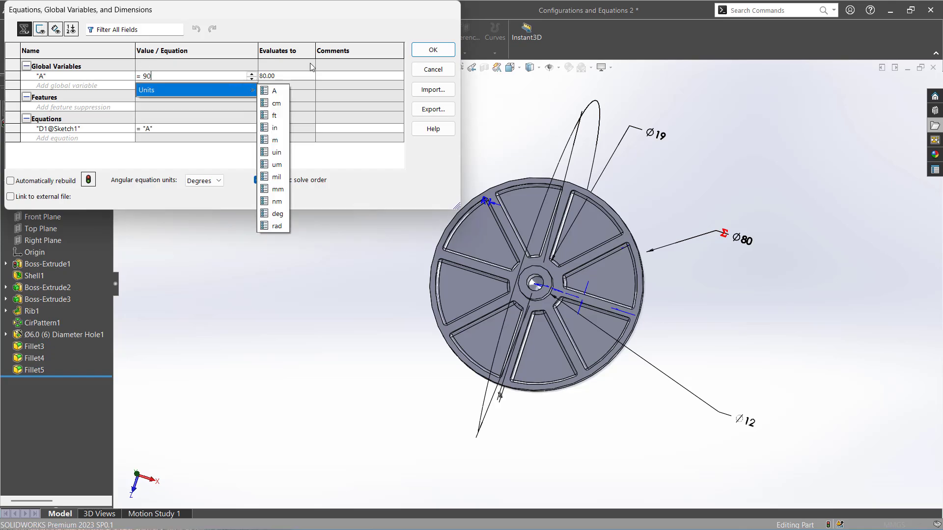
left_click(426, 52)
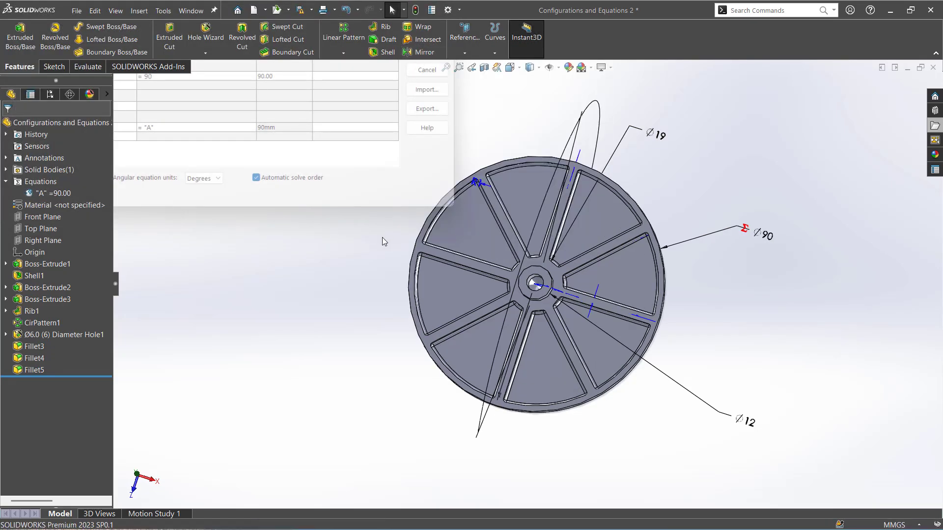
scroll(336, 244, "up", 3)
scroll(339, 242, "down", 1)
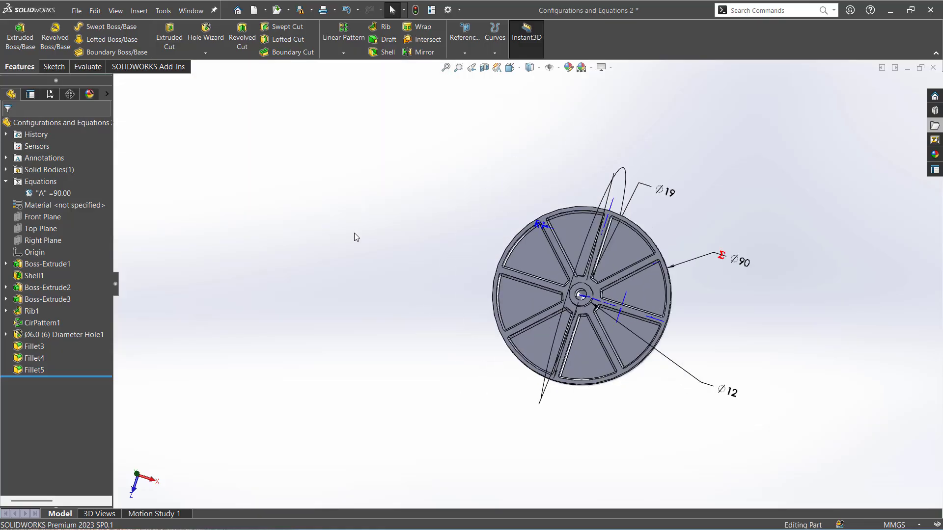
Add a second global variable named B with the value 15 in the Equations, Global Variables, and Dimensions manager
scroll(761, 308, "down", 2)
middle_click_drag(481, 281, 337, 305)
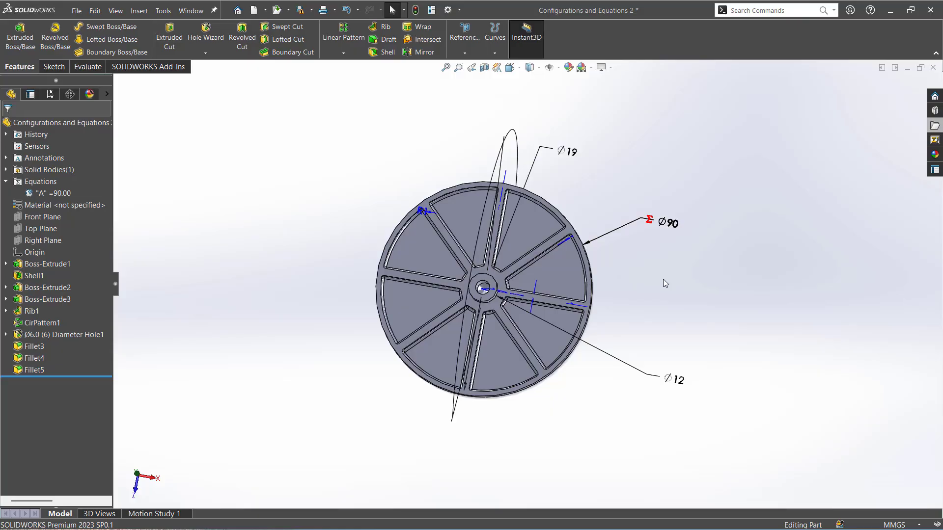
middle_click_drag(663, 280, 650, 259)
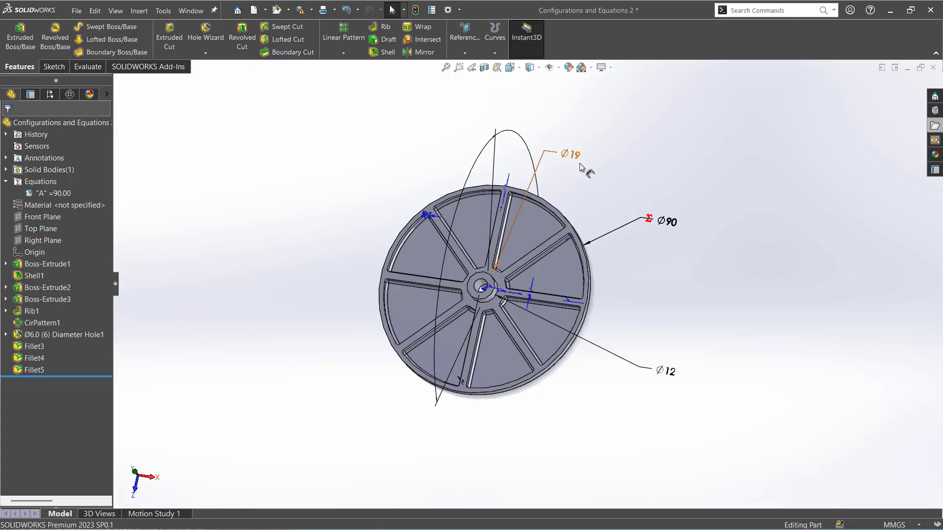
mouse_move(543, 260)
middle_mouse_down()
mouse_move(541, 219)
mouse_move(511, 237)
mouse_move(517, 312)
mouse_move(334, 309)
mouse_move(540, 285)
mouse_move(650, 202)
mouse_move(605, 206)
middle_mouse_up()
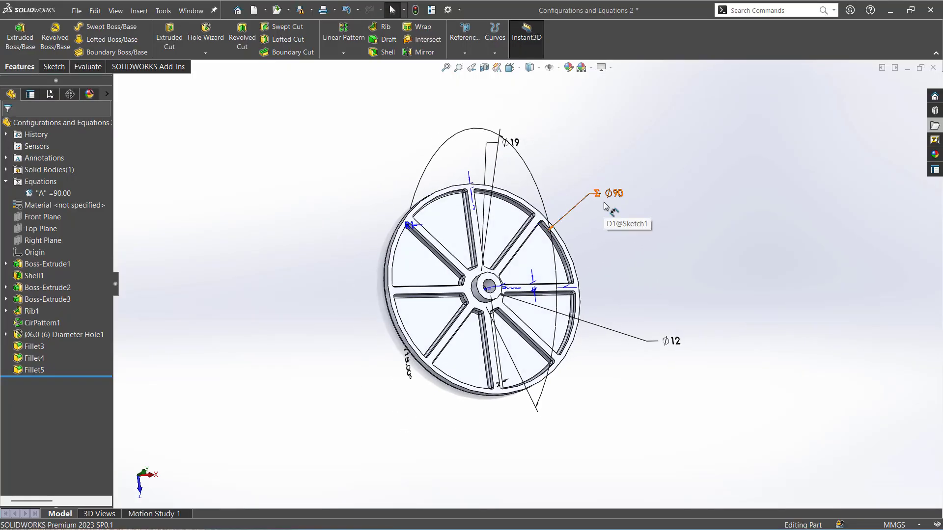
right_click(51, 193)
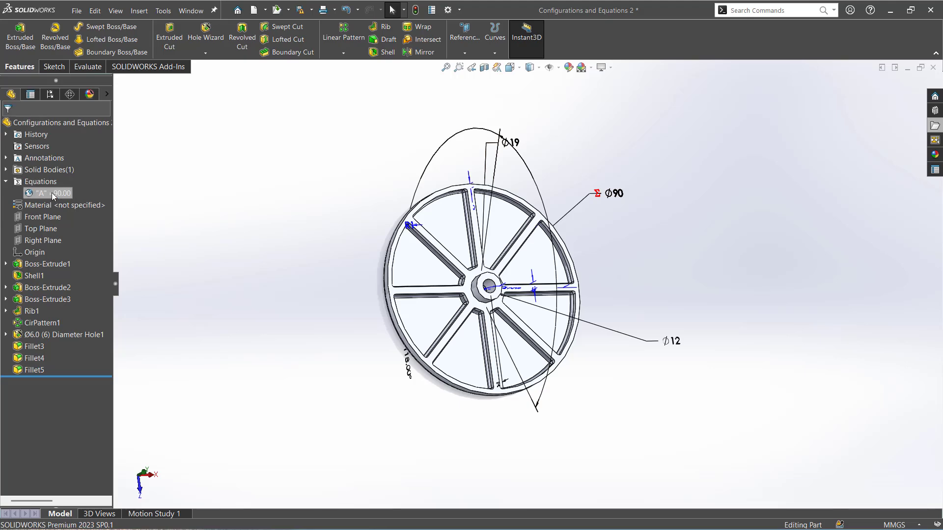
left_click(67, 201)
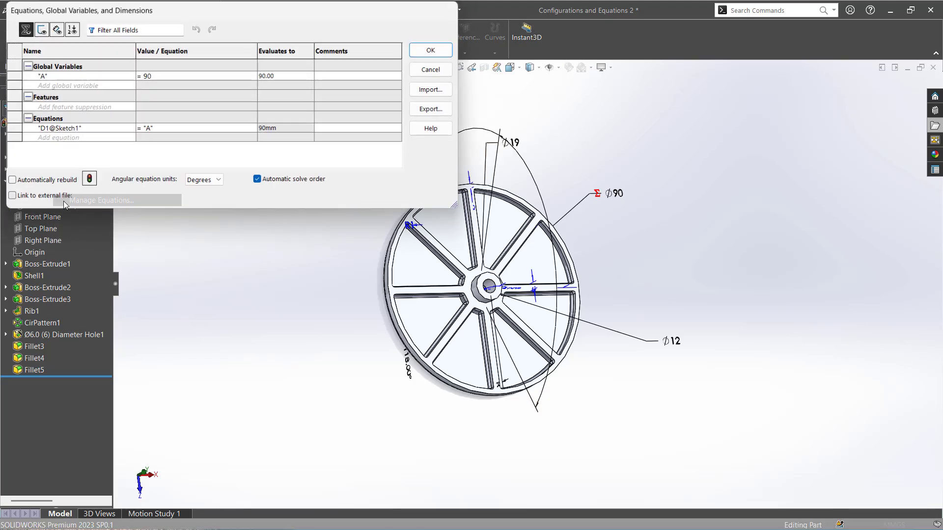
left_click(83, 87)
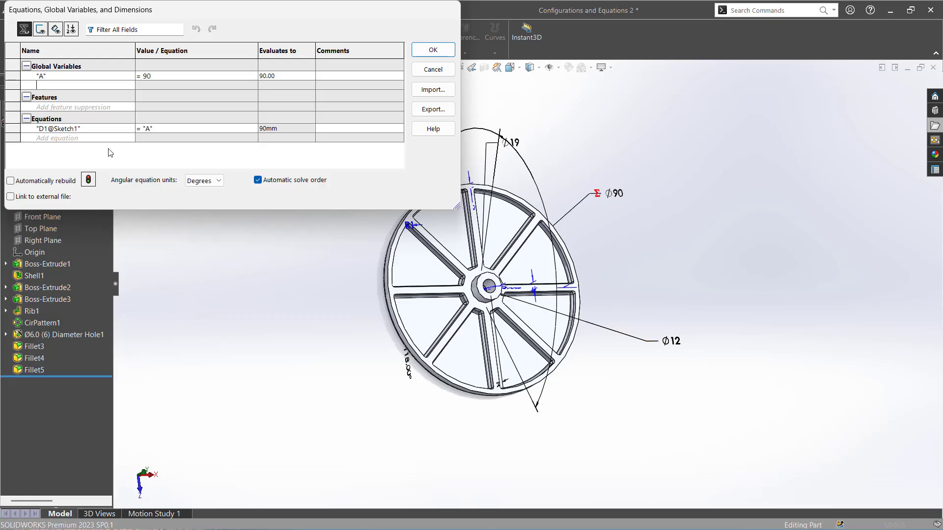
left_click(156, 86)
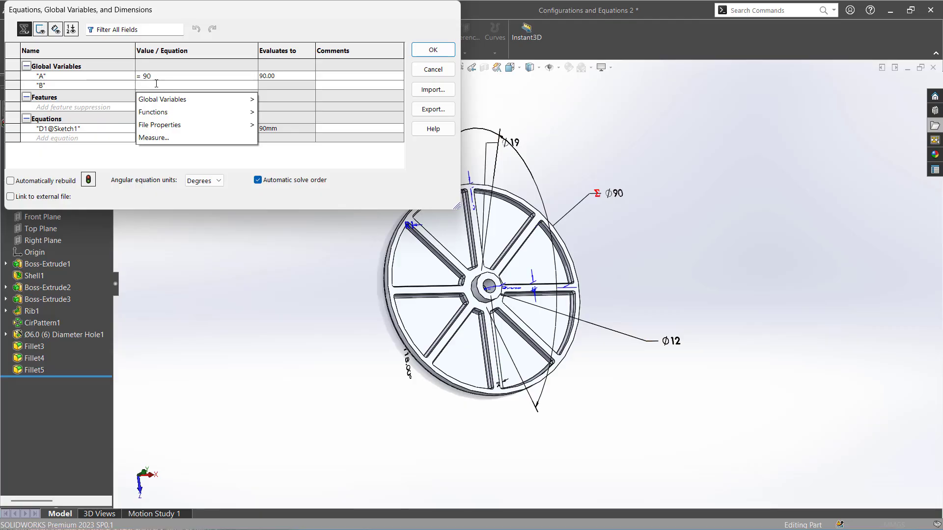
type("15")
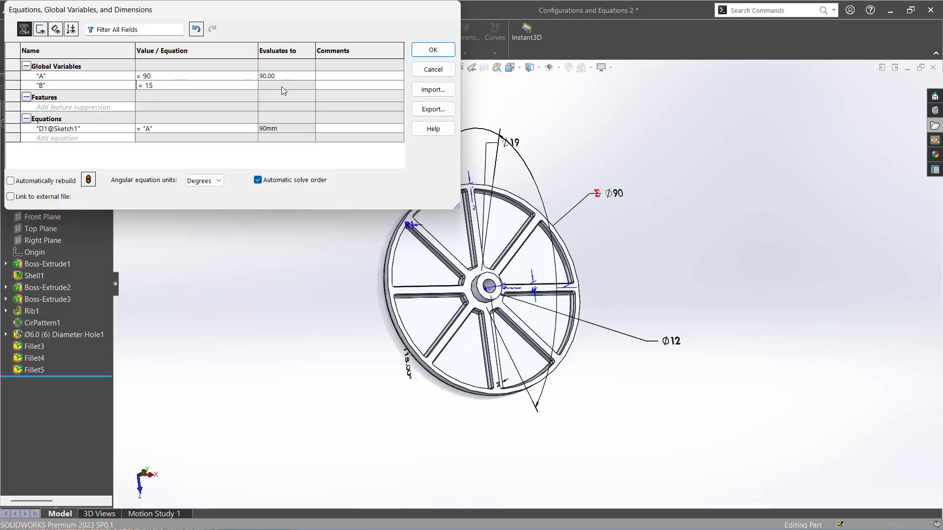
key("Return")
left_click(430, 49)
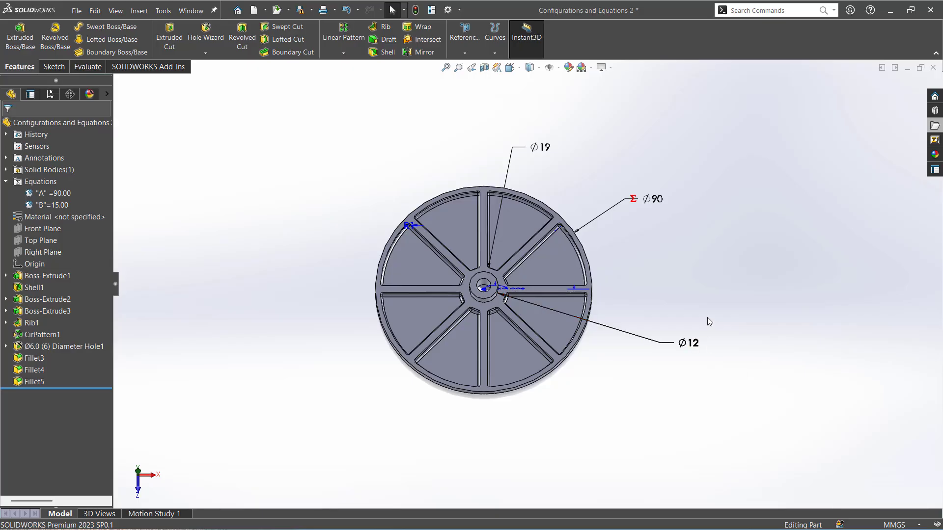
Link the wheel's hub diameter D1@Sketch3 to global variable B with an equation
left_click(692, 349)
double_click(692, 347)
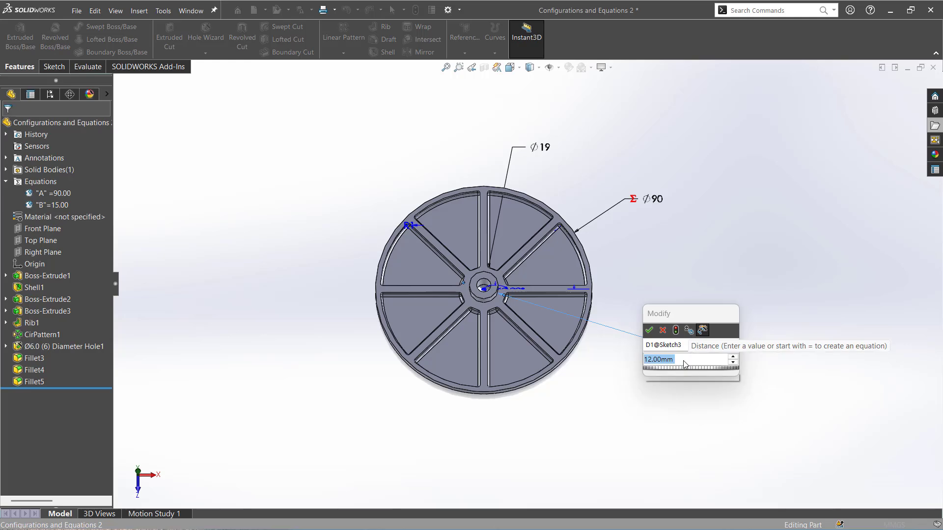
type("=")
mouse_move(670, 373)
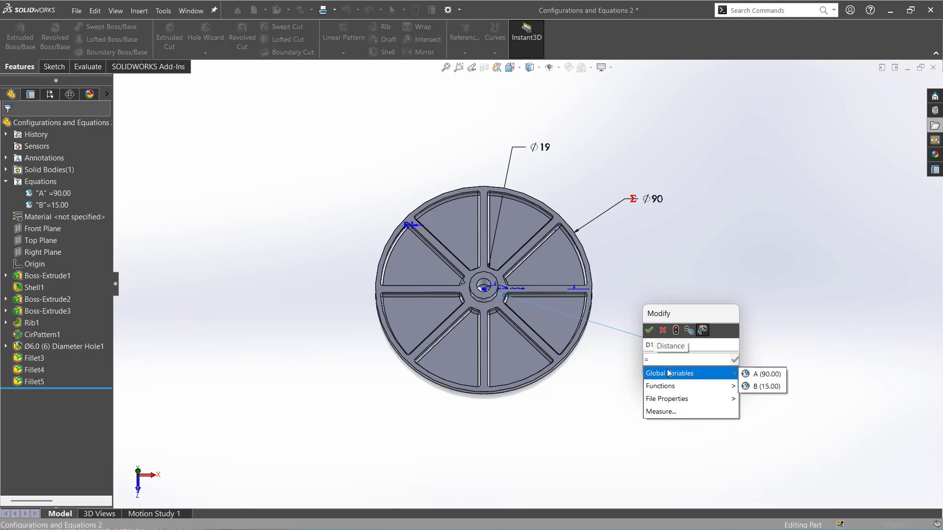
left_click(757, 388)
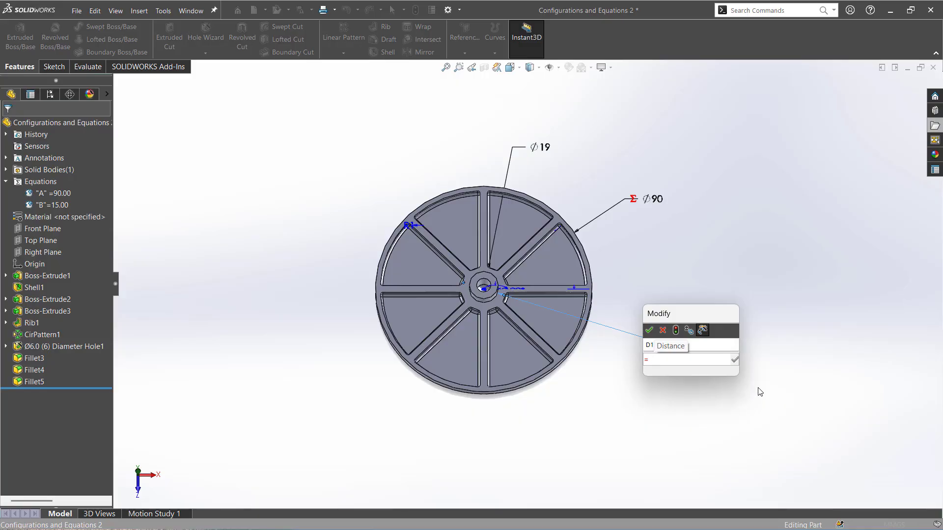
left_click(649, 330)
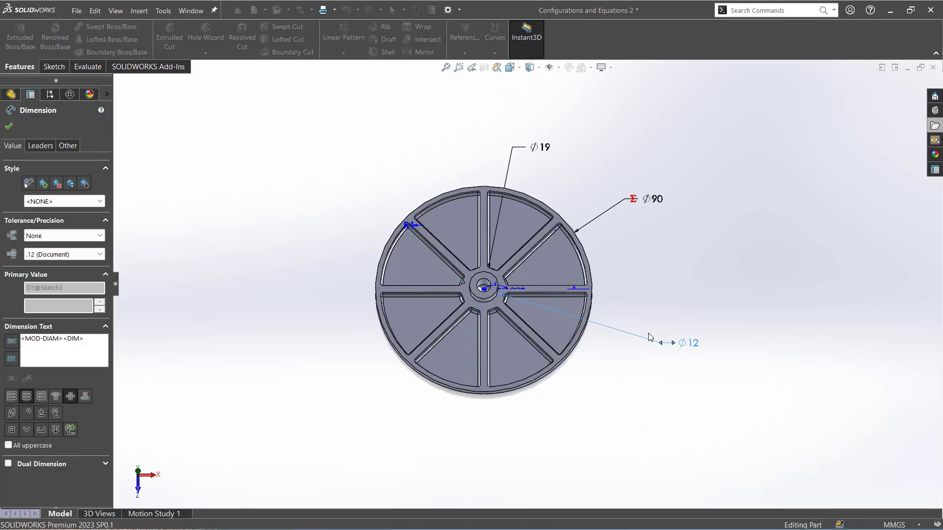
left_click(663, 411)
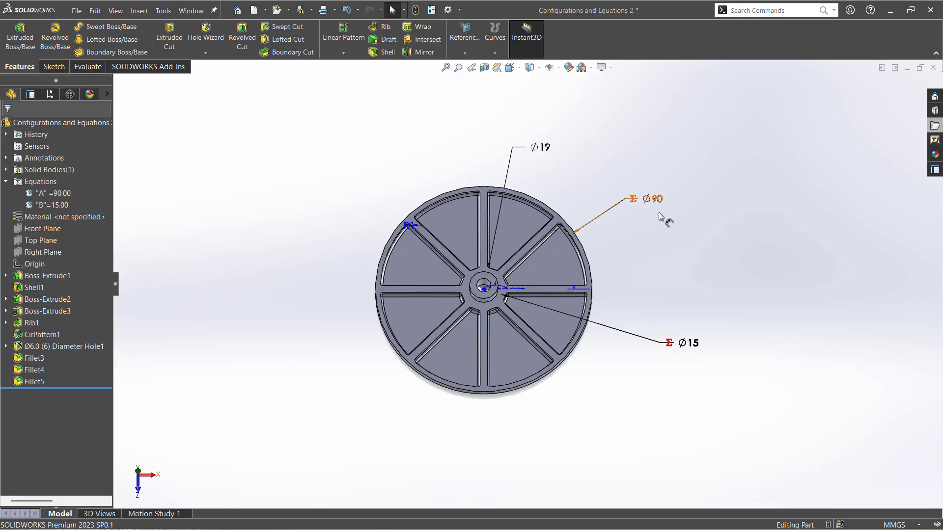
Review variables A and B in the equations manager and accept them to rebuild the wheel with its linked hub diameter
right_click(34, 190)
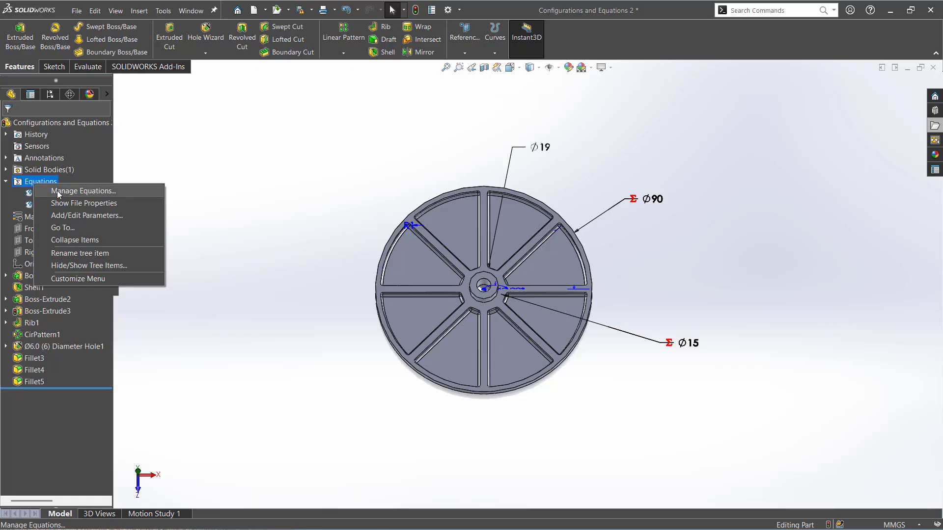
left_click(59, 194)
left_click(173, 78)
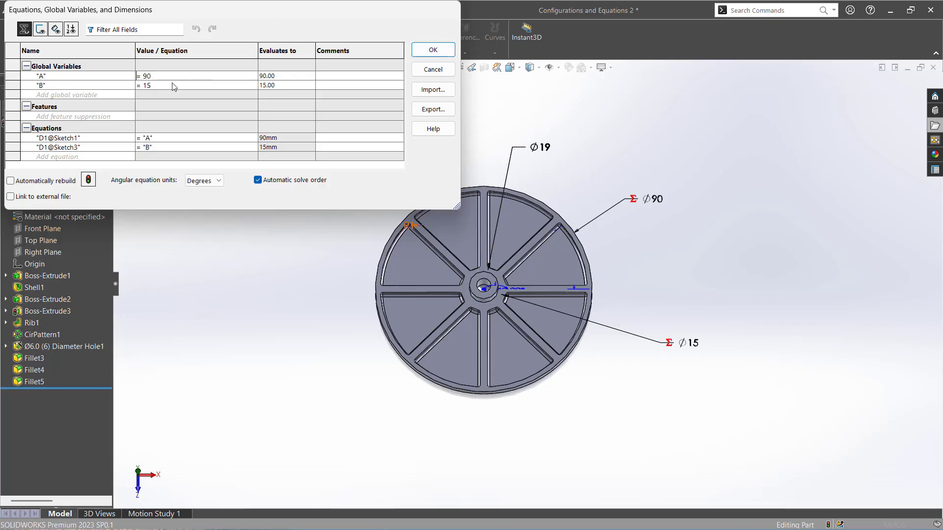
left_click(156, 78)
left_click(433, 50)
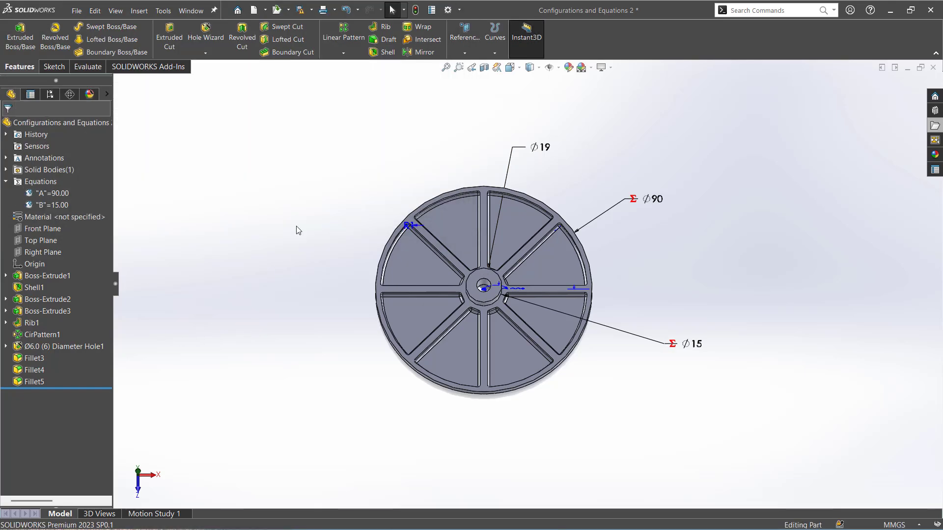
Check the mass properties of the spoked wheel
left_click(88, 67)
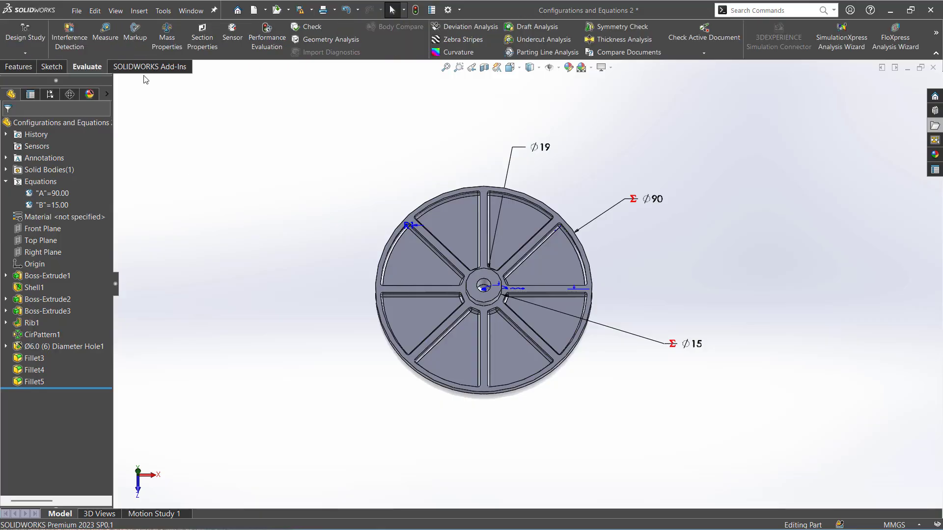
left_click(167, 37)
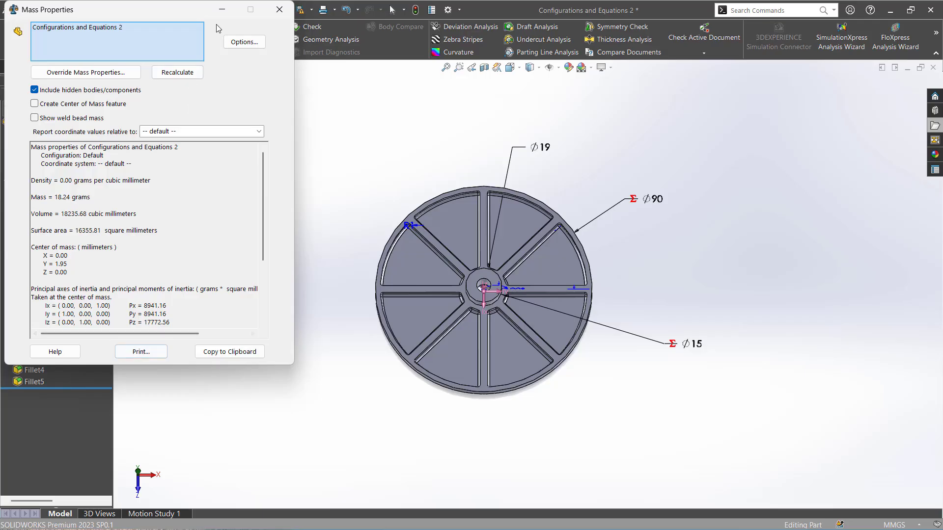
left_click(280, 9)
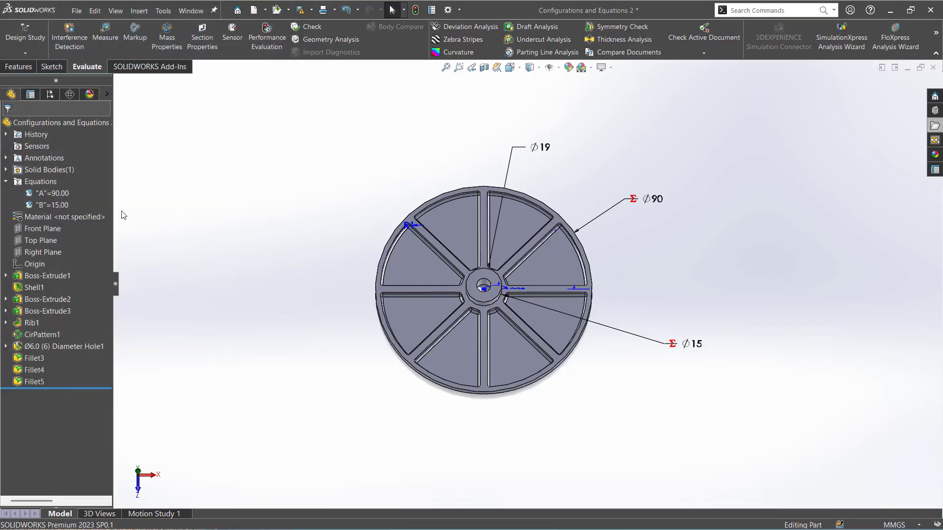
Set global variable A to 100 and global variable B to 12 to resize the wheel and its hub
right_click(43, 181)
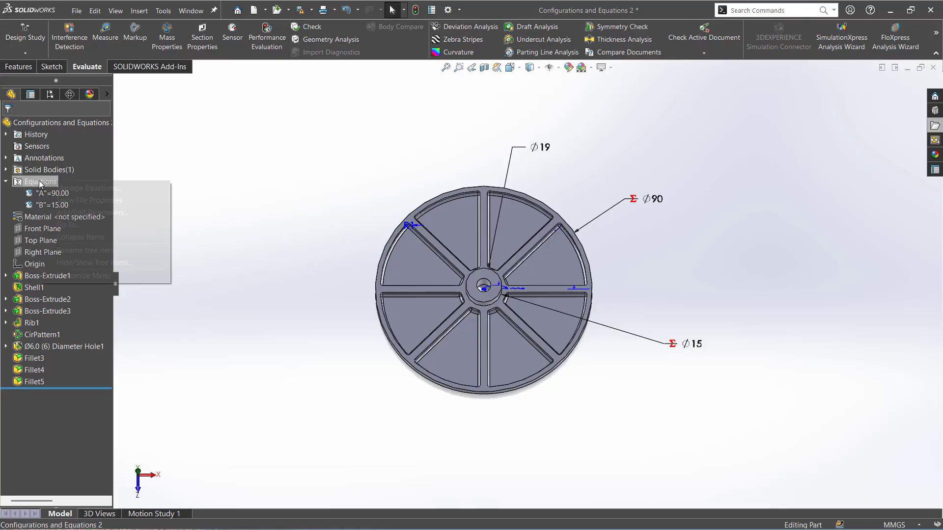
left_click(69, 189)
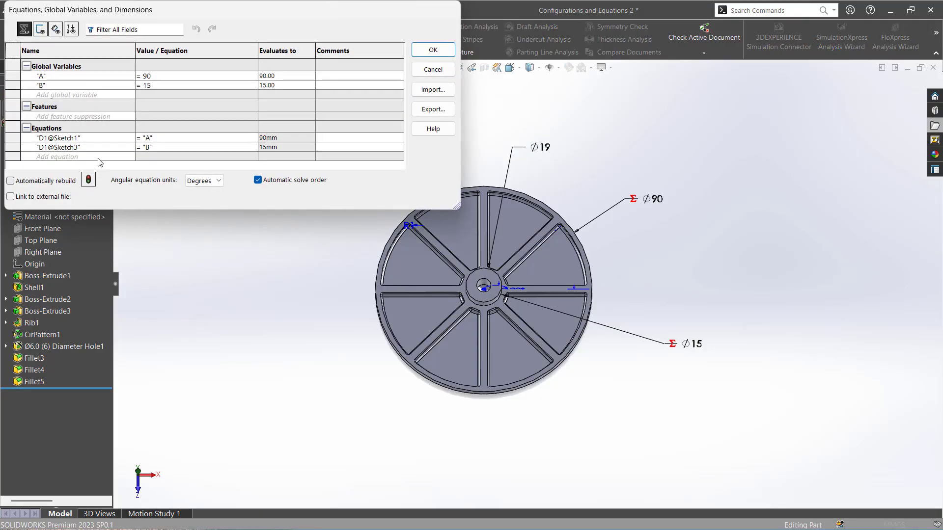
left_click(174, 76)
type("100")
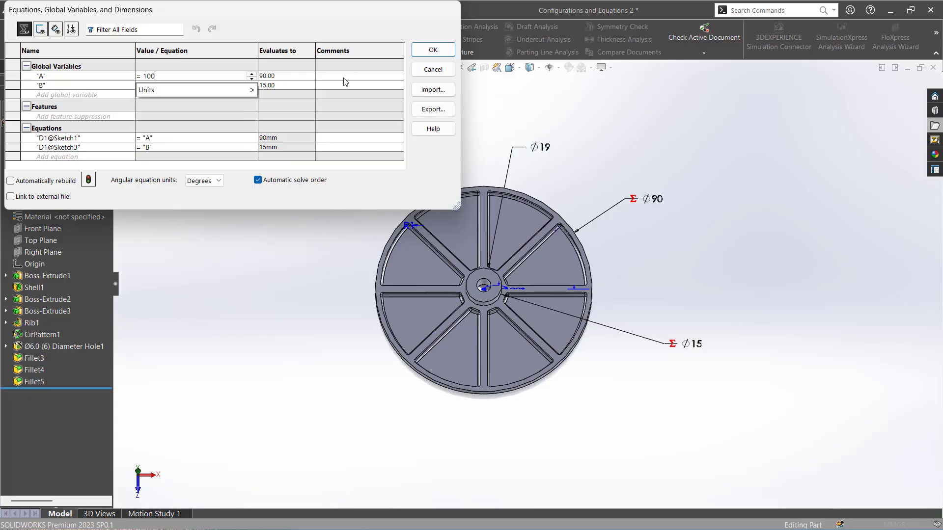
key("Tab")
left_click(158, 86)
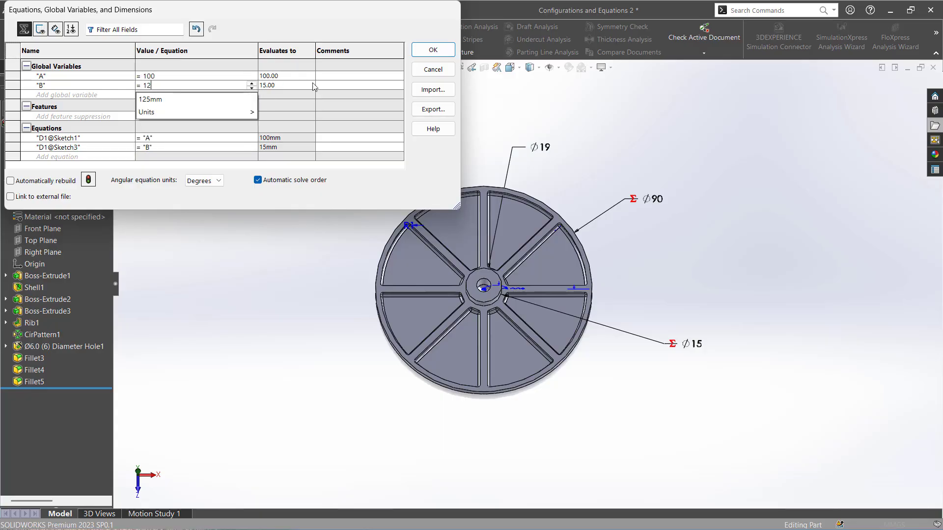
type("12")
key("Tab")
left_click(423, 52)
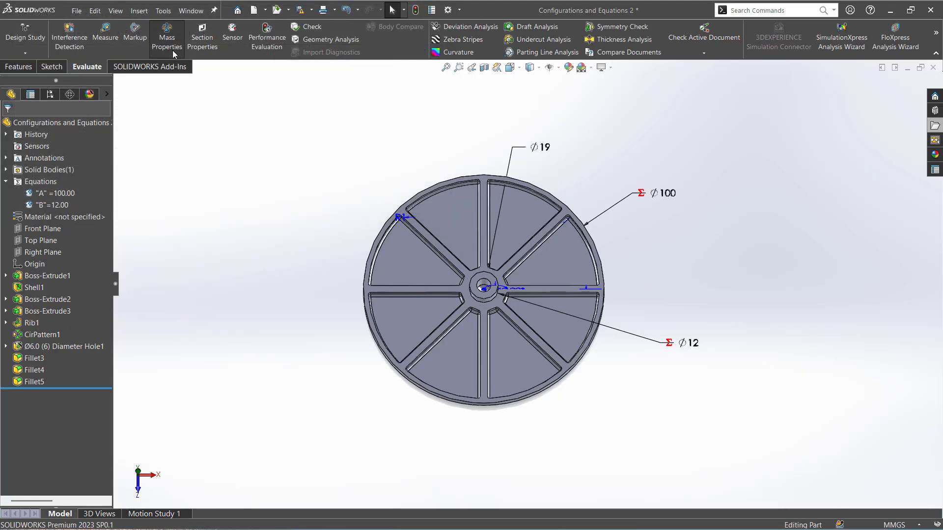
Evaluate the resized wheel's mass properties again
left_click(167, 37)
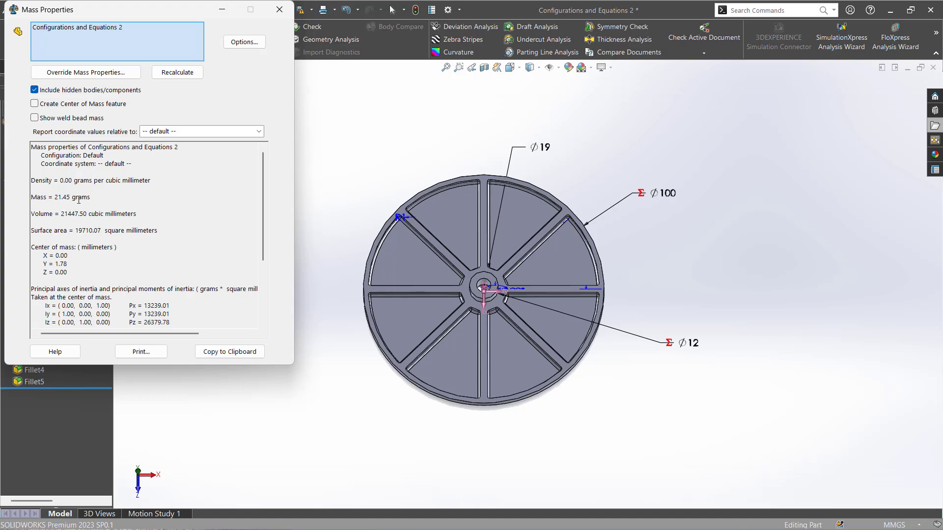
left_click(279, 9)
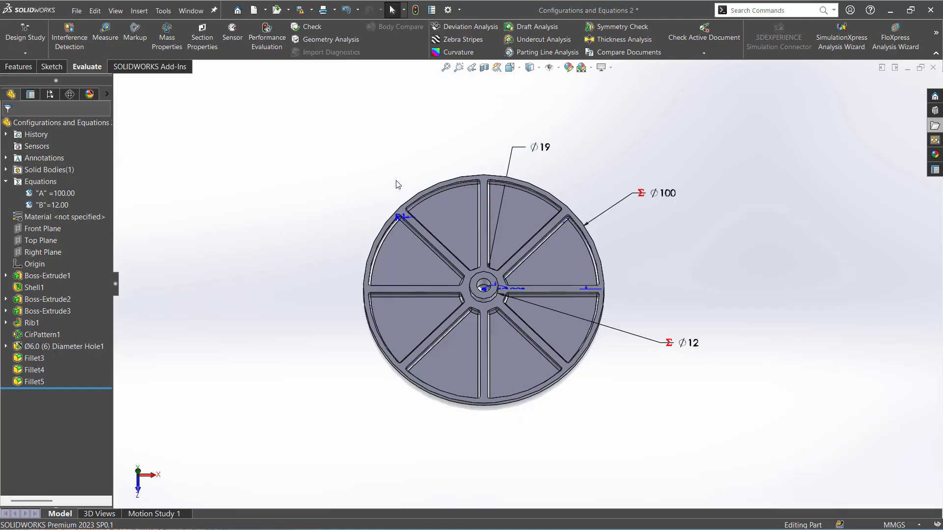
Show the training folders in the File Explorer and collapse the folder "8) Configurations Global Variables and Equations"
left_click(935, 127)
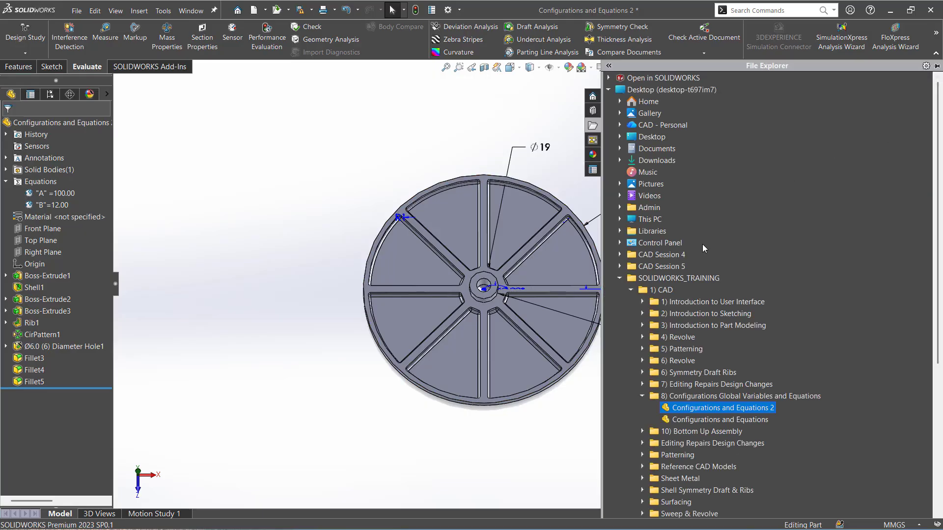
left_click(641, 396)
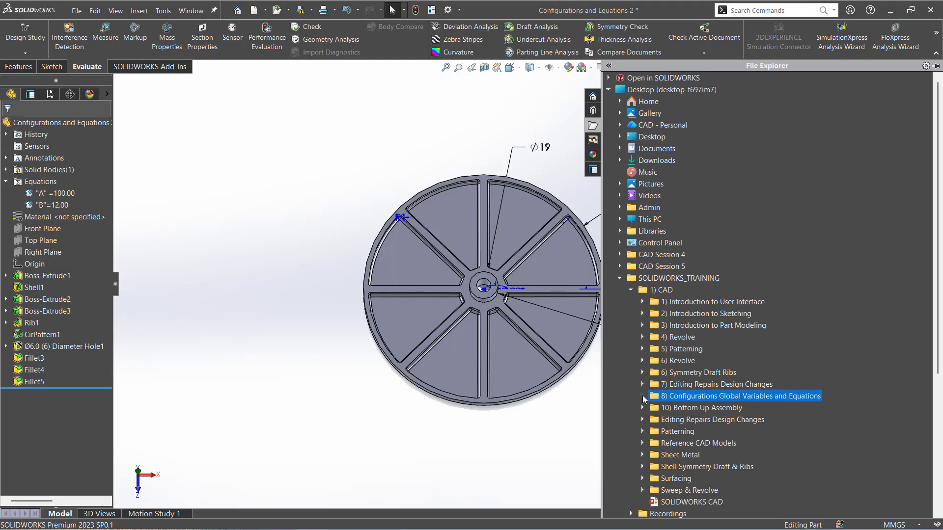